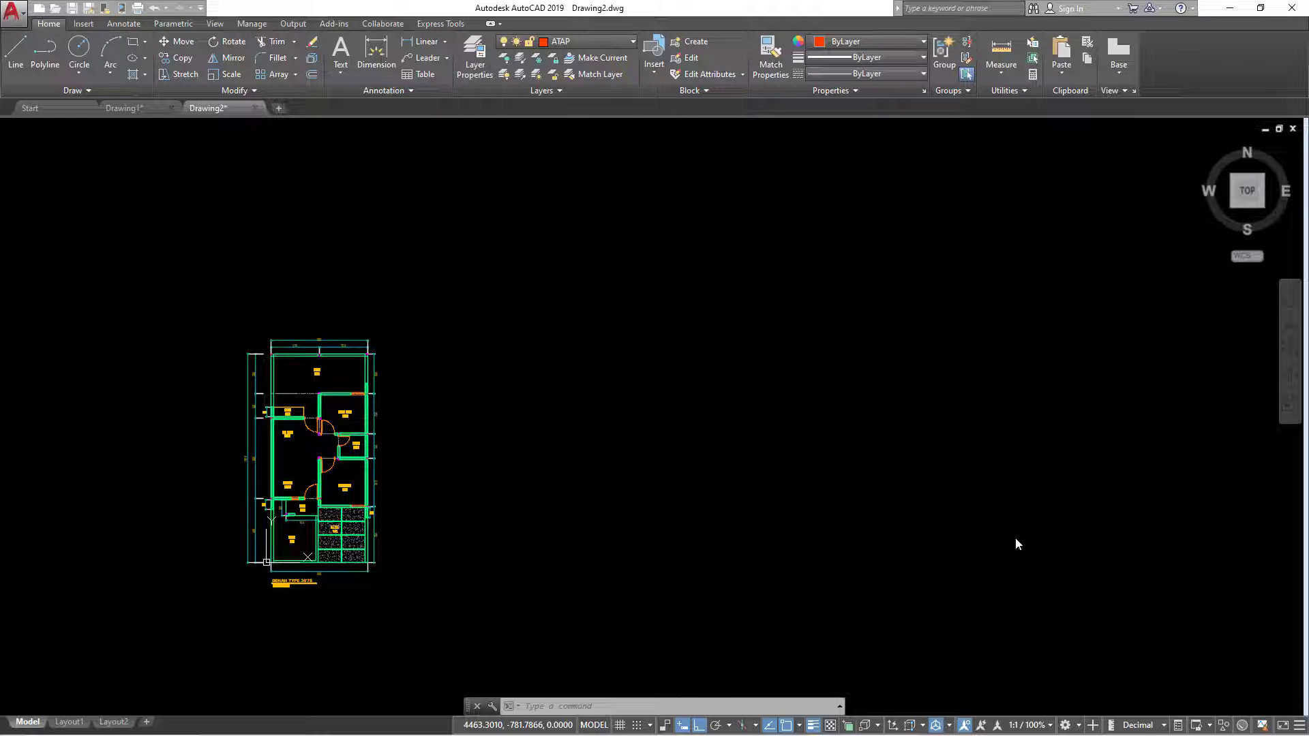
# Pan and zoom to centre the whole floor plan and its title in view.
pyautogui.scroll(2, 301, 453)
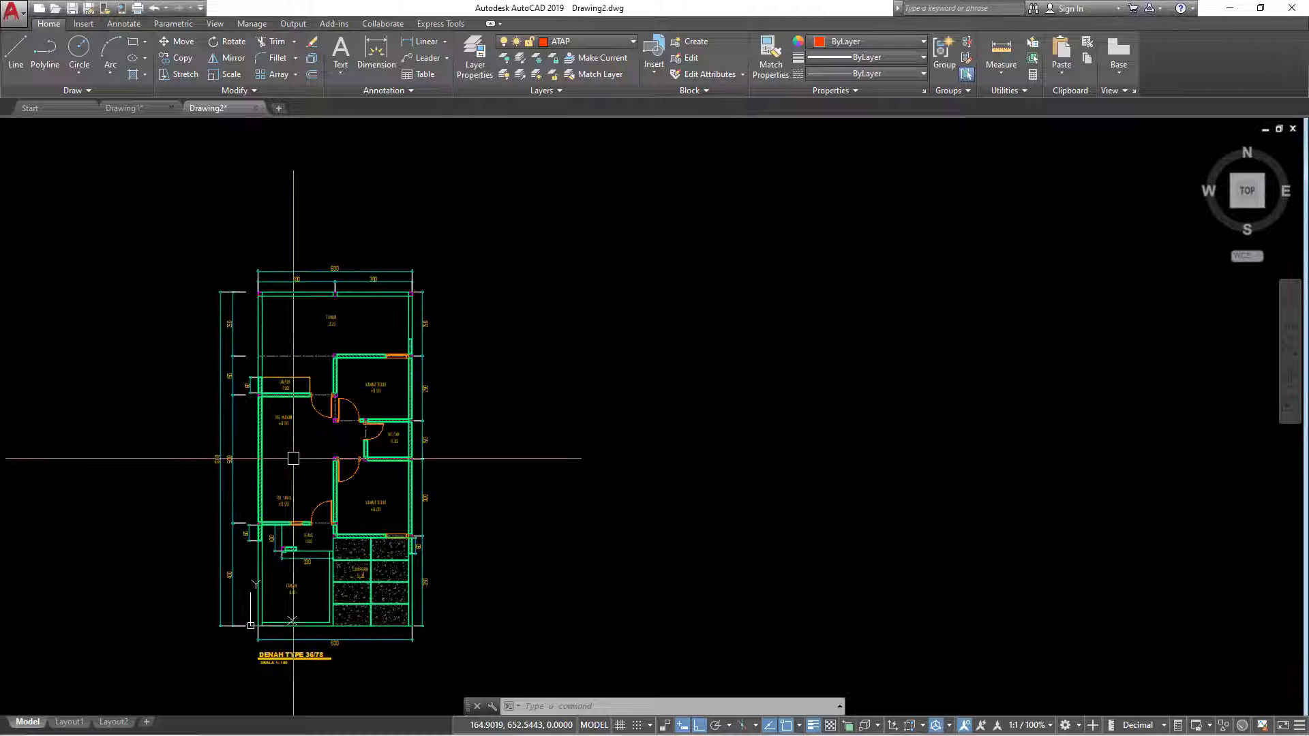
pyautogui.moveTo(301, 453)
pyautogui.mouseDown(button='middle')
pyautogui.moveTo(502, 400)
pyautogui.moveTo(489, 414)
pyautogui.mouseUp(button='middle')
pyautogui.scroll(2, 576, 398)
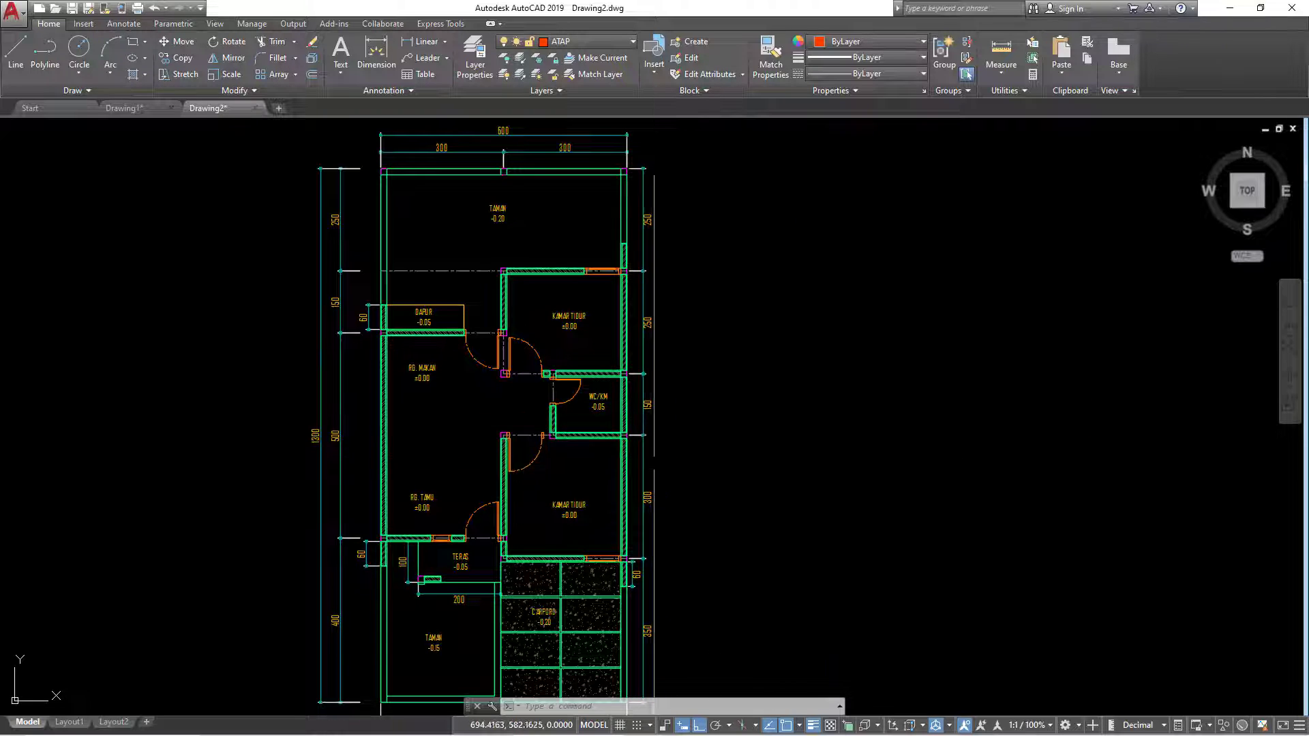
pyautogui.moveTo(605, 474); pyautogui.dragTo(559, 483, button='middle')
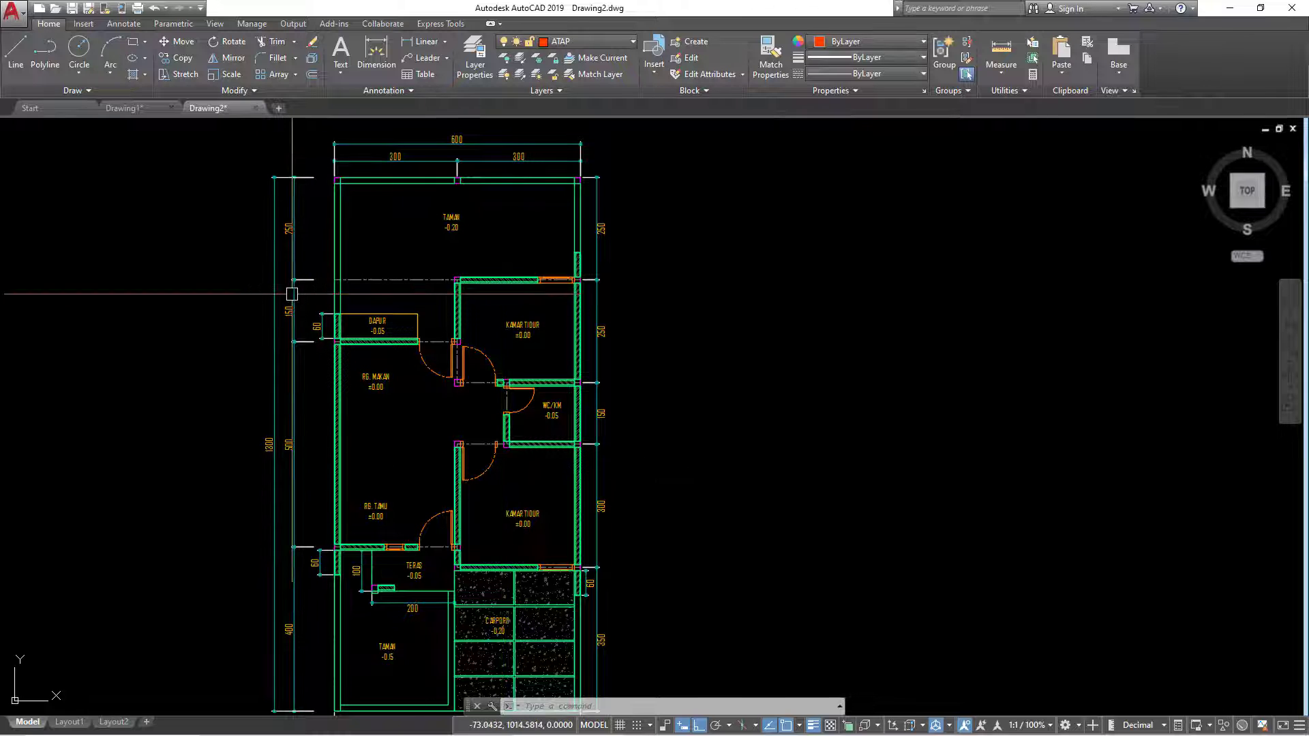
pyautogui.moveTo(374, 437); pyautogui.dragTo(384, 394, button='middle')
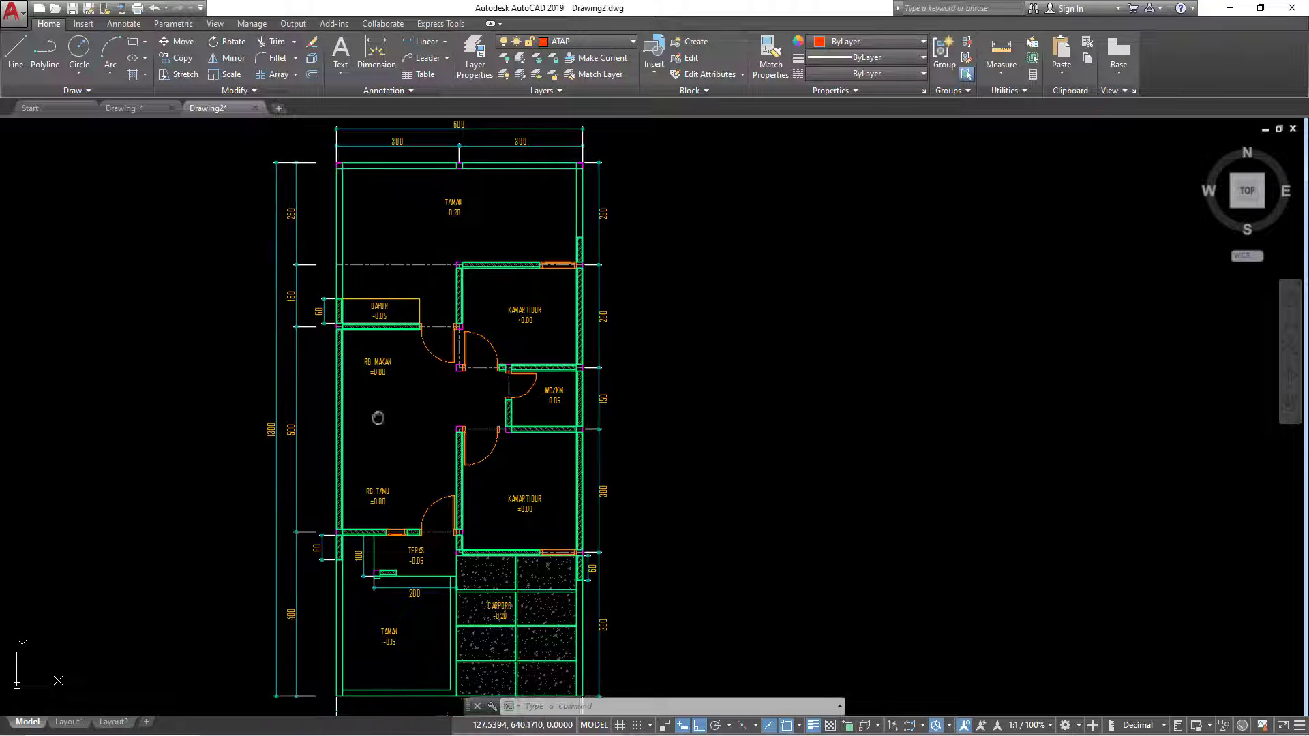
pyautogui.moveTo(380, 535); pyautogui.dragTo(374, 495, button='middle')
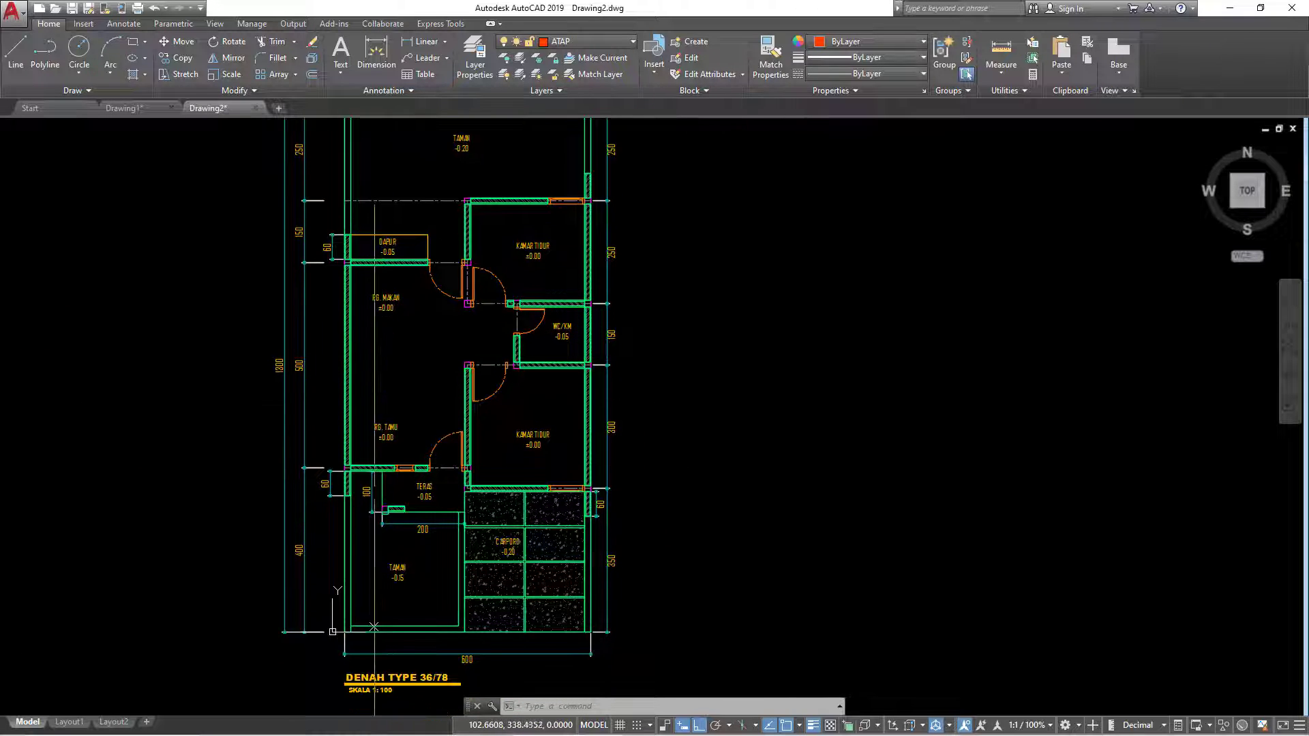
pyautogui.scroll(2, 325, 488)
pyautogui.scroll(-1, 366, 435)
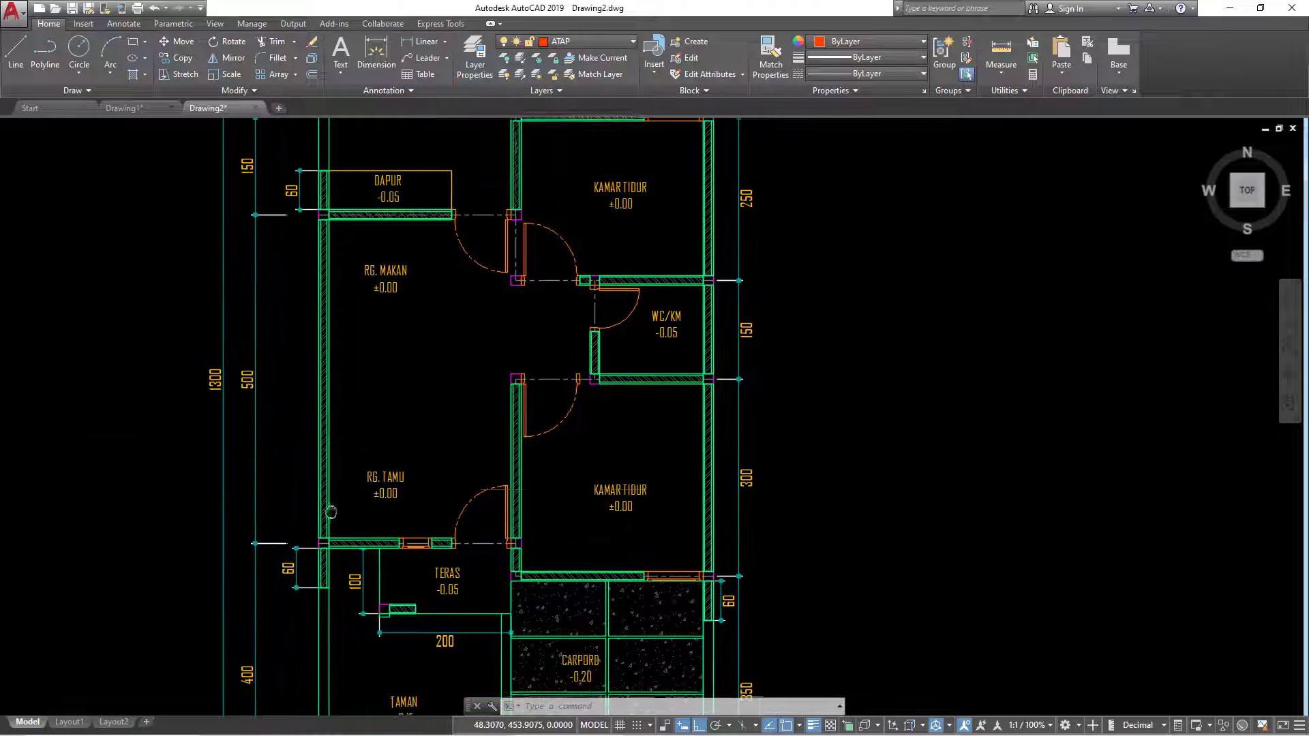
pyautogui.scroll(-1, 345, 459)
pyautogui.scroll(-1, 293, 453)
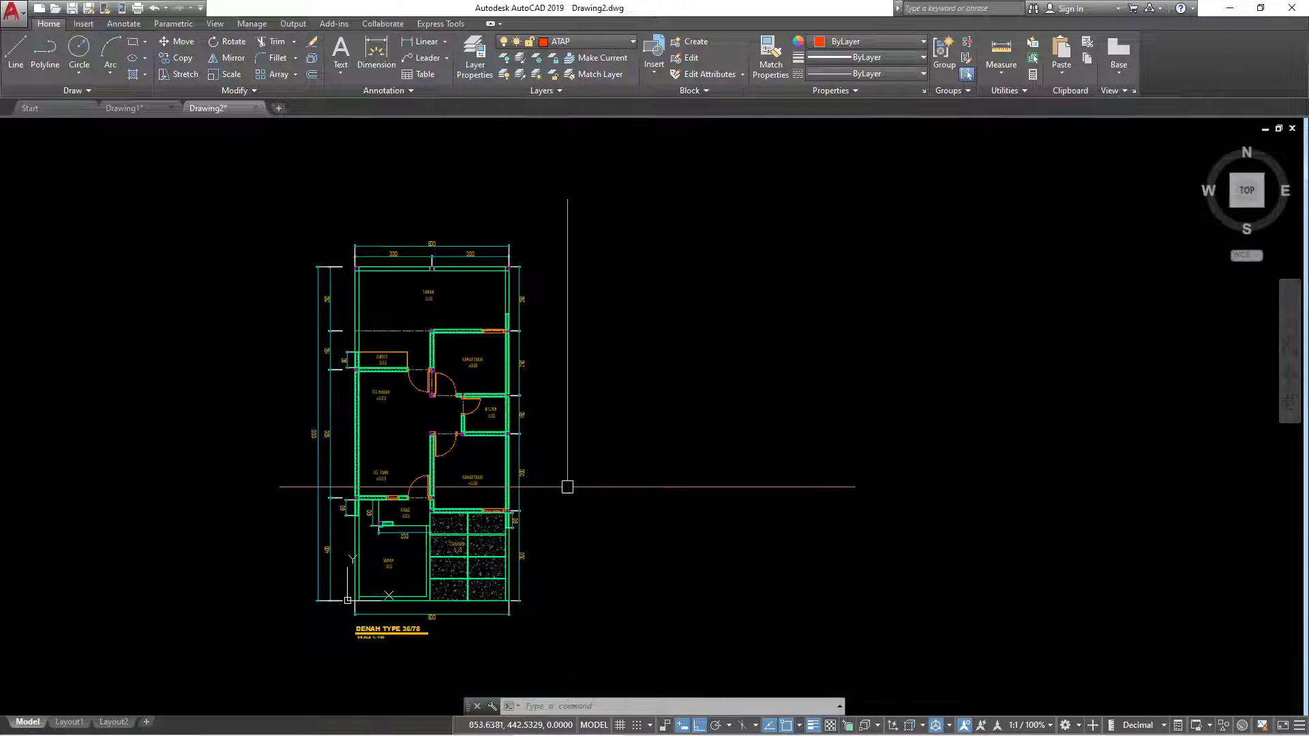
pyautogui.moveTo(567, 482)
pyautogui.mouseDown(button='middle')
pyautogui.moveTo(445, 442)
pyautogui.moveTo(390, 474)
pyautogui.mouseUp(button='middle')
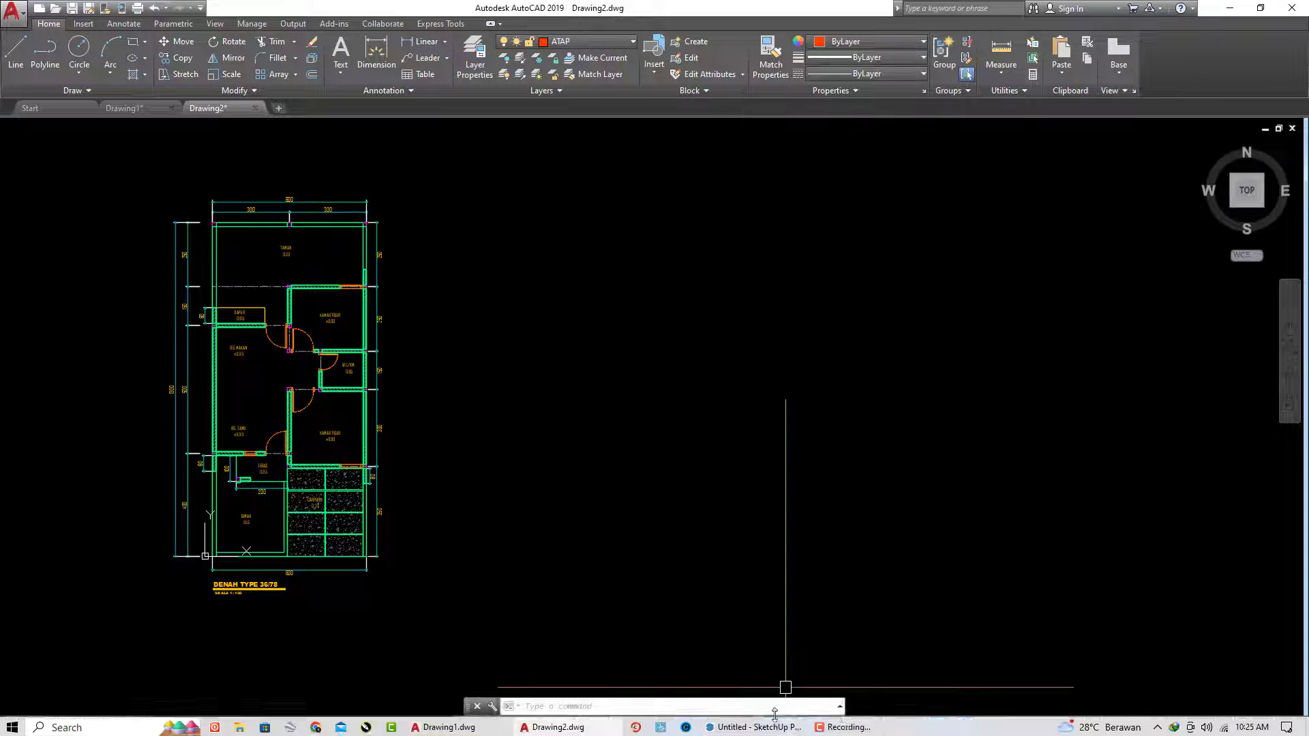
# Inspect the 3D house model in a perspective orbit, then return to the floor plan.
pyautogui.click(751, 727)
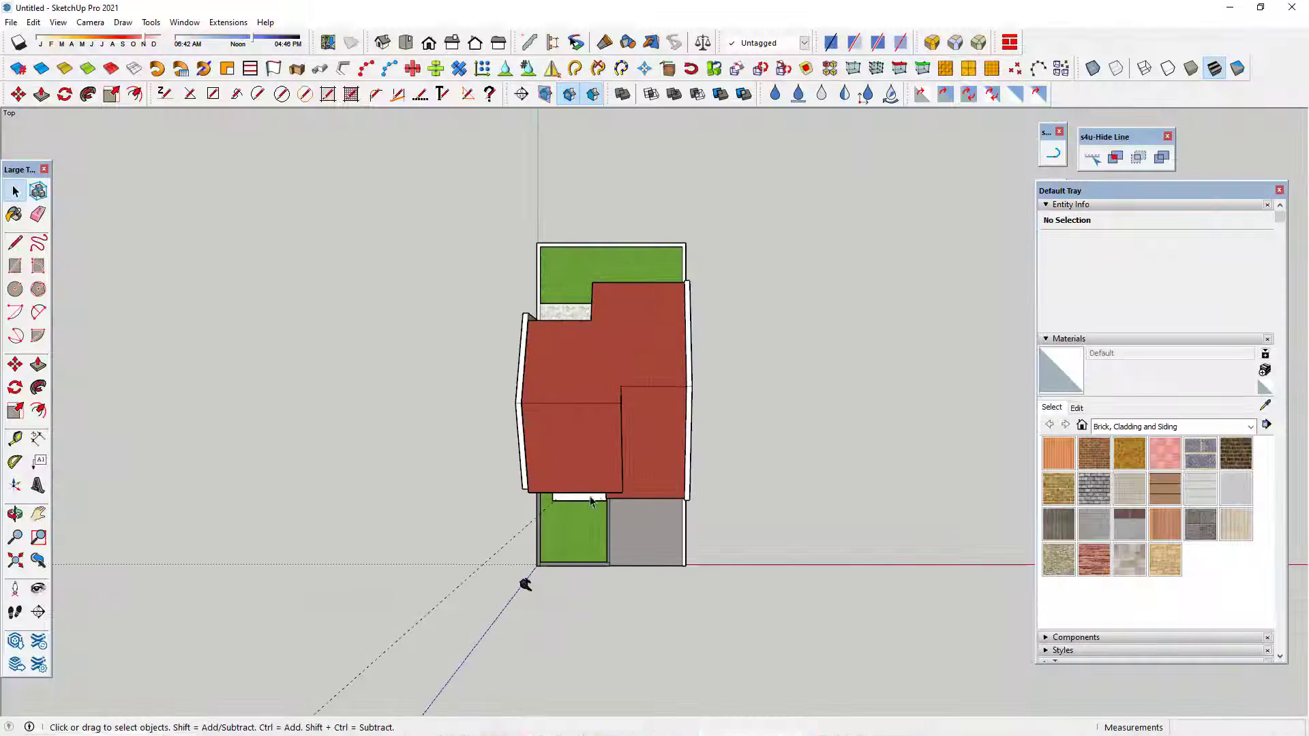
pyautogui.scroll(1, 595, 458)
pyautogui.scroll(1, 589, 416)
pyautogui.scroll(1, 586, 381)
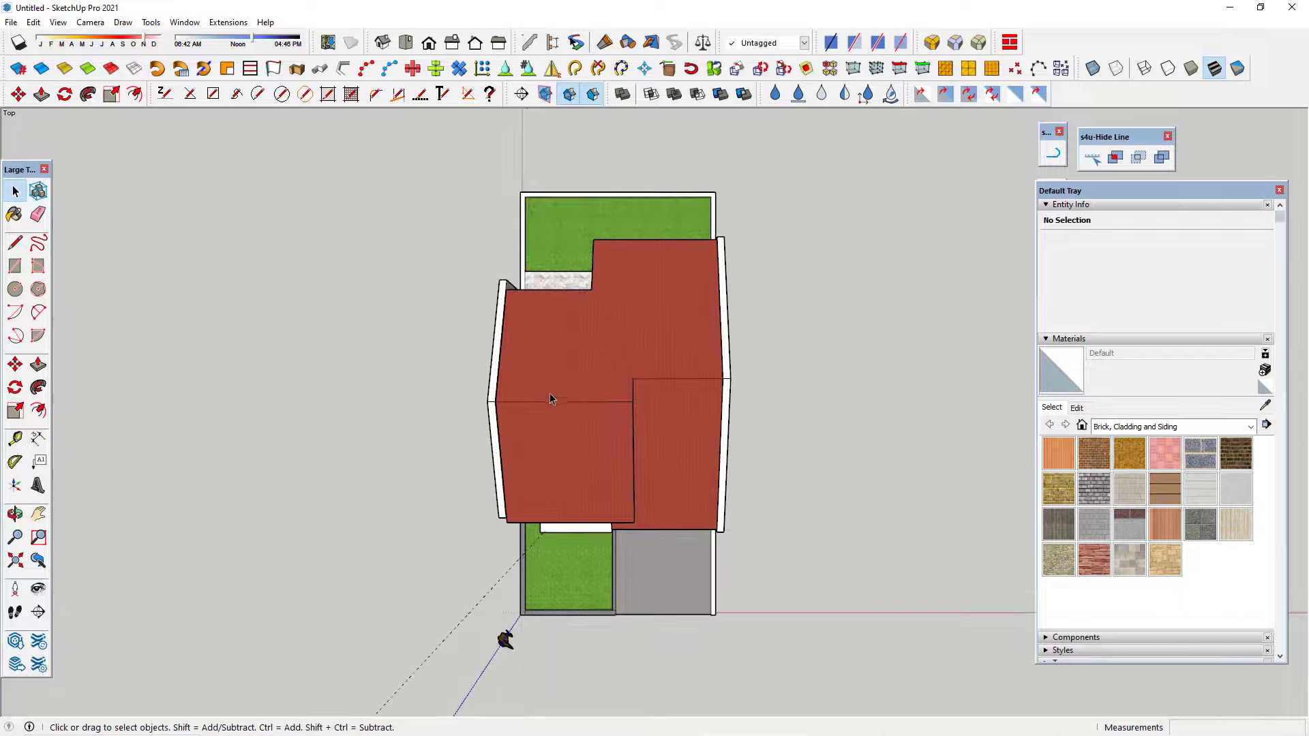
pyautogui.moveTo(659, 450)
pyautogui.mouseDown(button='middle')
pyautogui.moveTo(789, 397)
pyautogui.moveTo(882, 520)
pyautogui.mouseUp(button='middle')
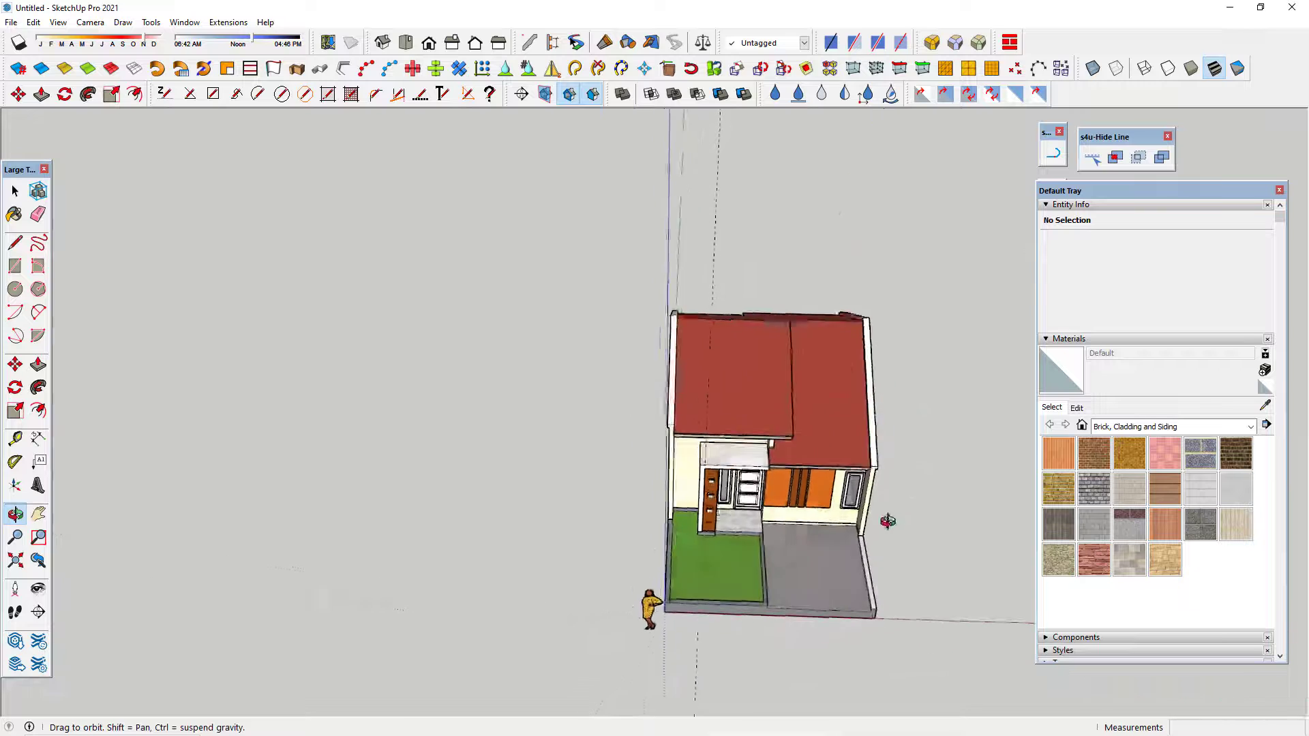
pyautogui.click(1231, 9)
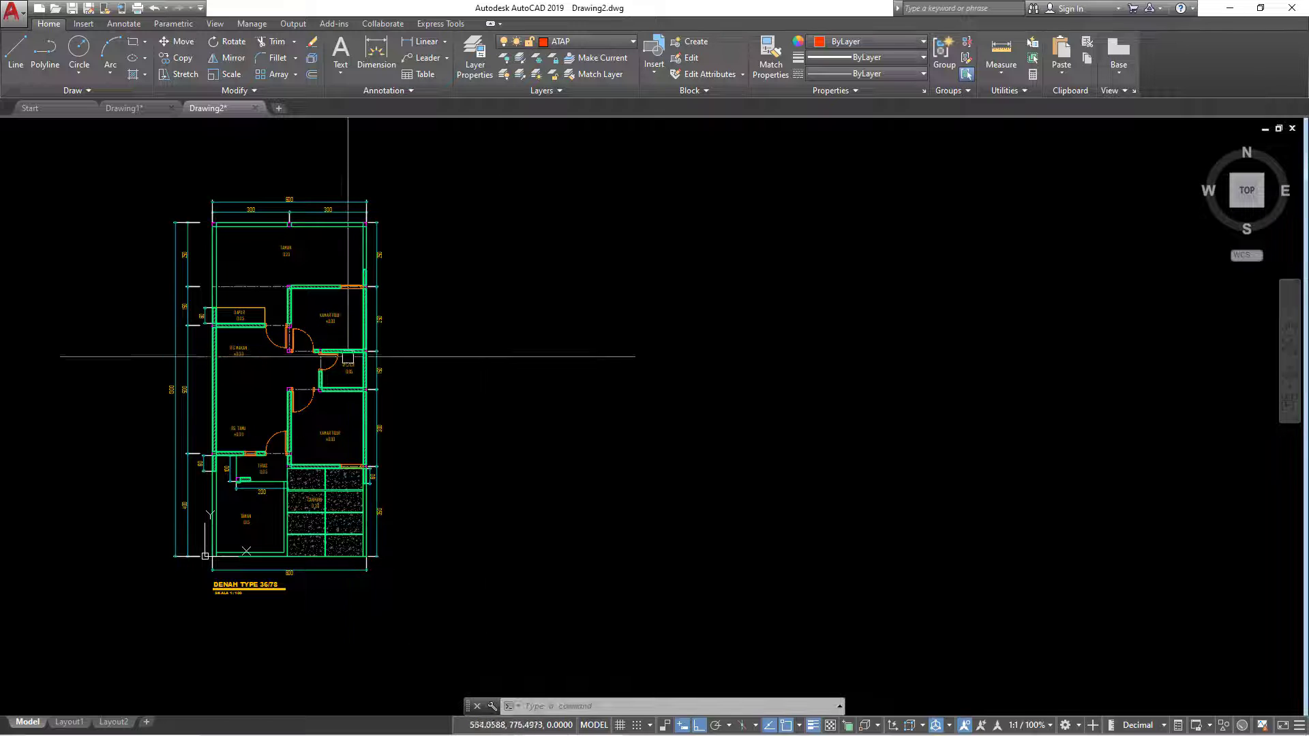
# Copy the entire floor plan to the right and select the copy's RG. MAKAN and RG. TAMU labels.
pyautogui.moveTo(467, 347); pyautogui.dragTo(331, 330, button='middle')
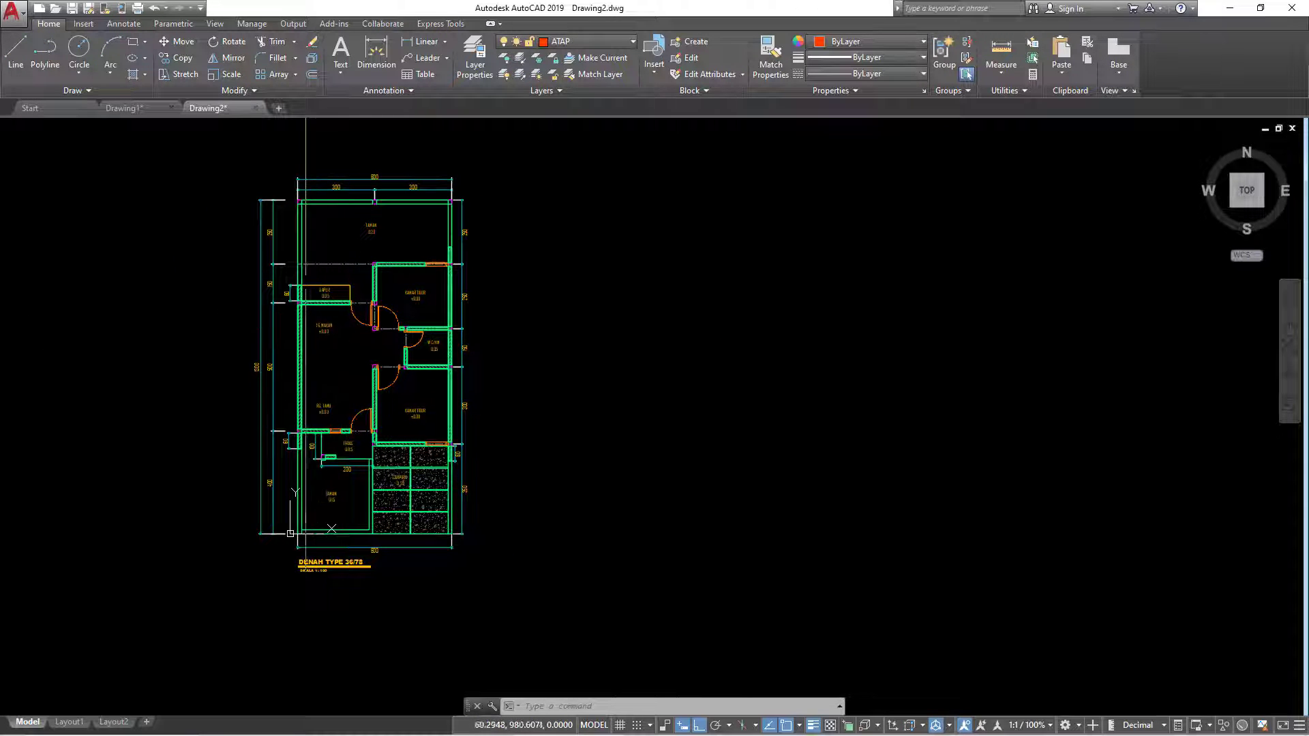
pyautogui.click(192, 129)
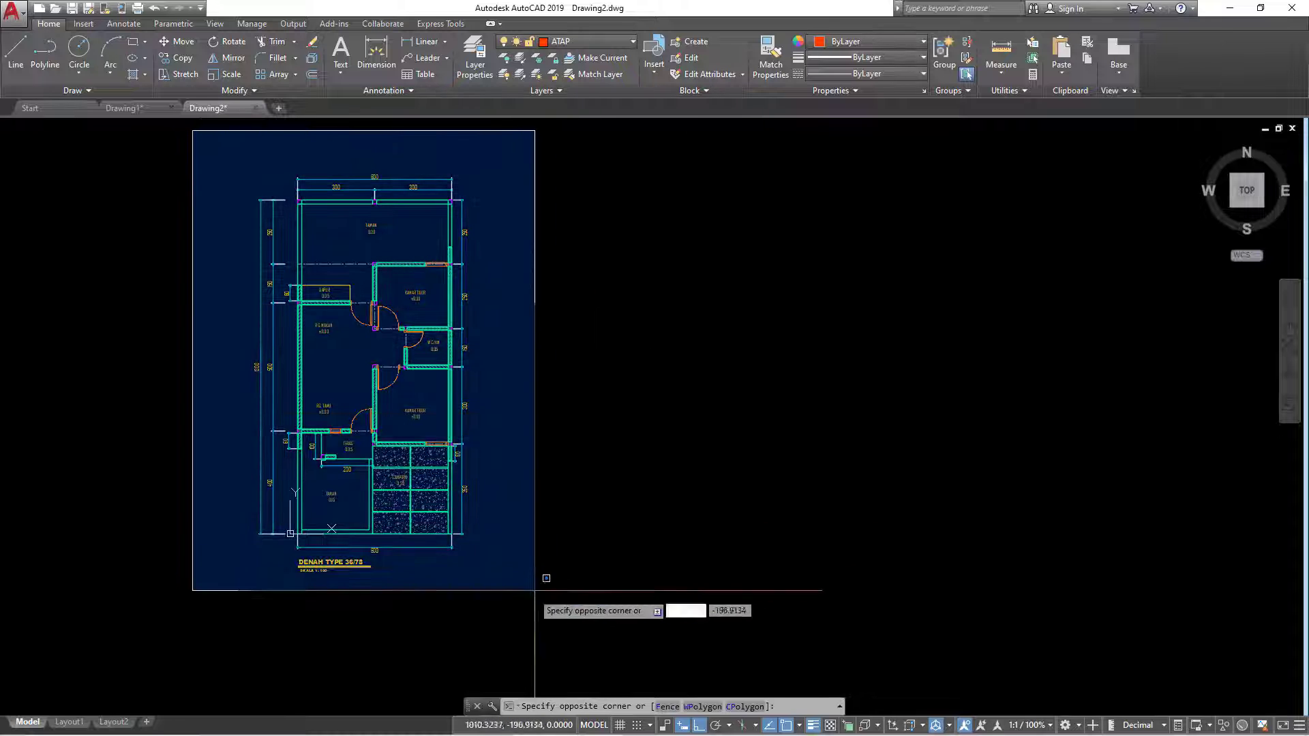
pyautogui.click(541, 596)
pyautogui.click(167, 64)
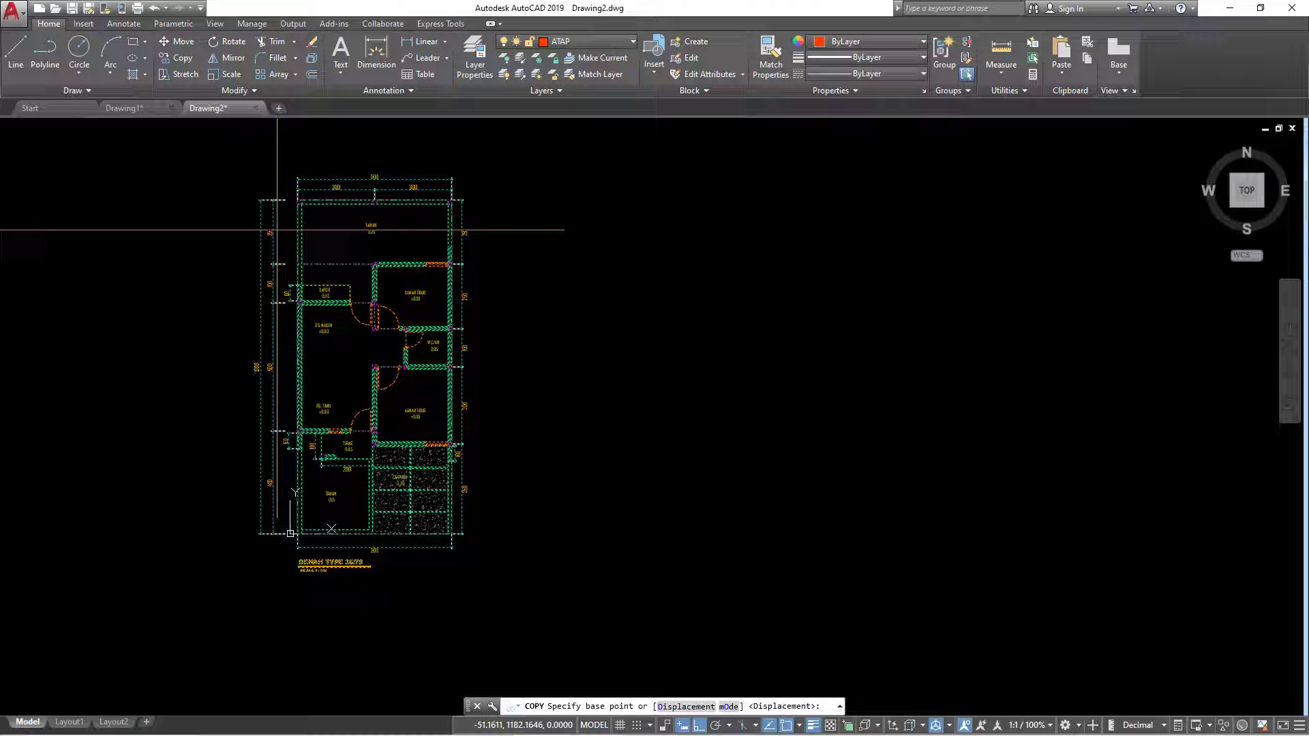
pyautogui.click(329, 367)
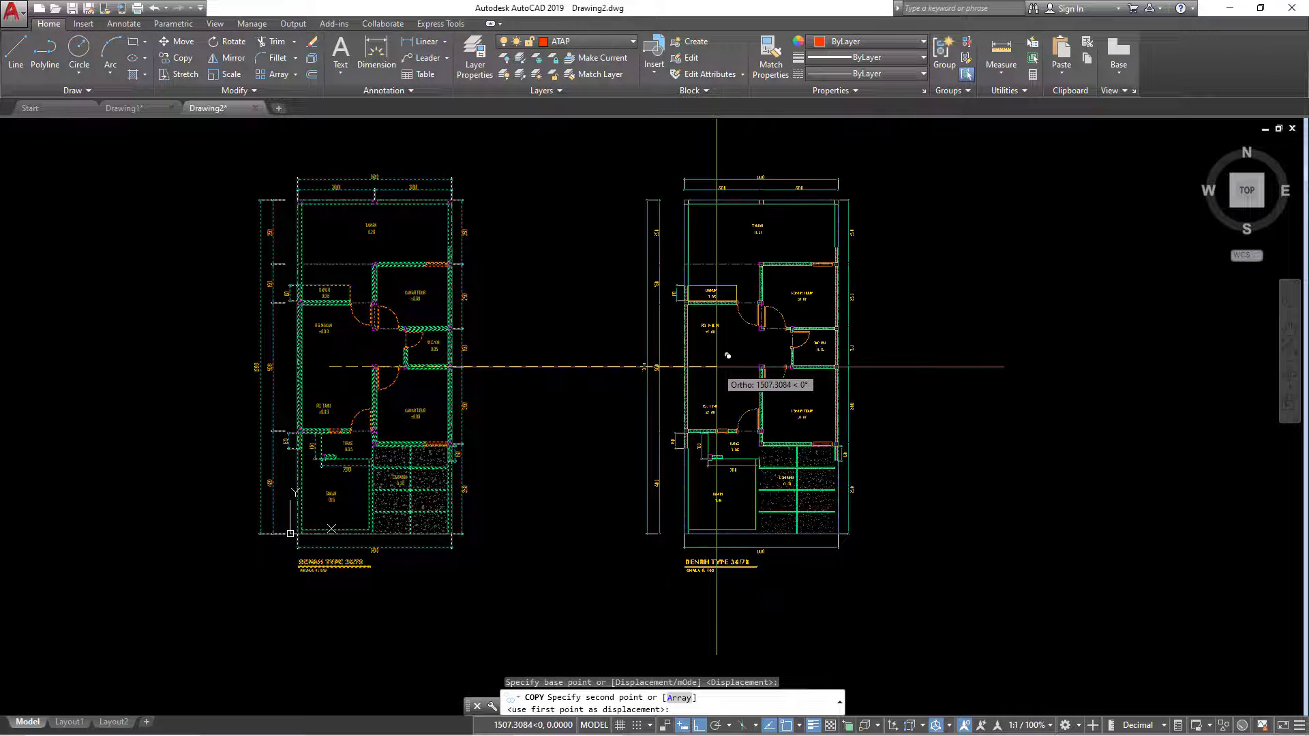
pyautogui.click(719, 353)
pyautogui.press('Escape')
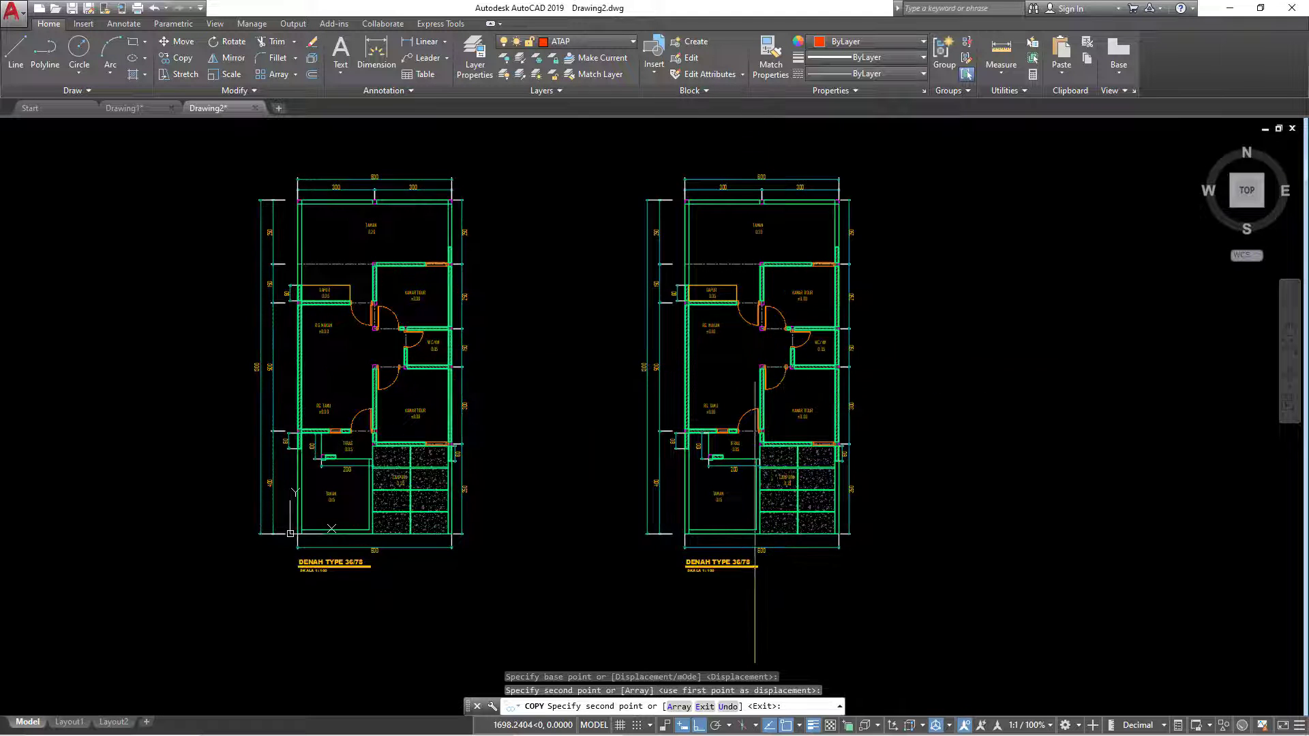
pyautogui.scroll(2, 722, 407)
pyautogui.click(703, 281)
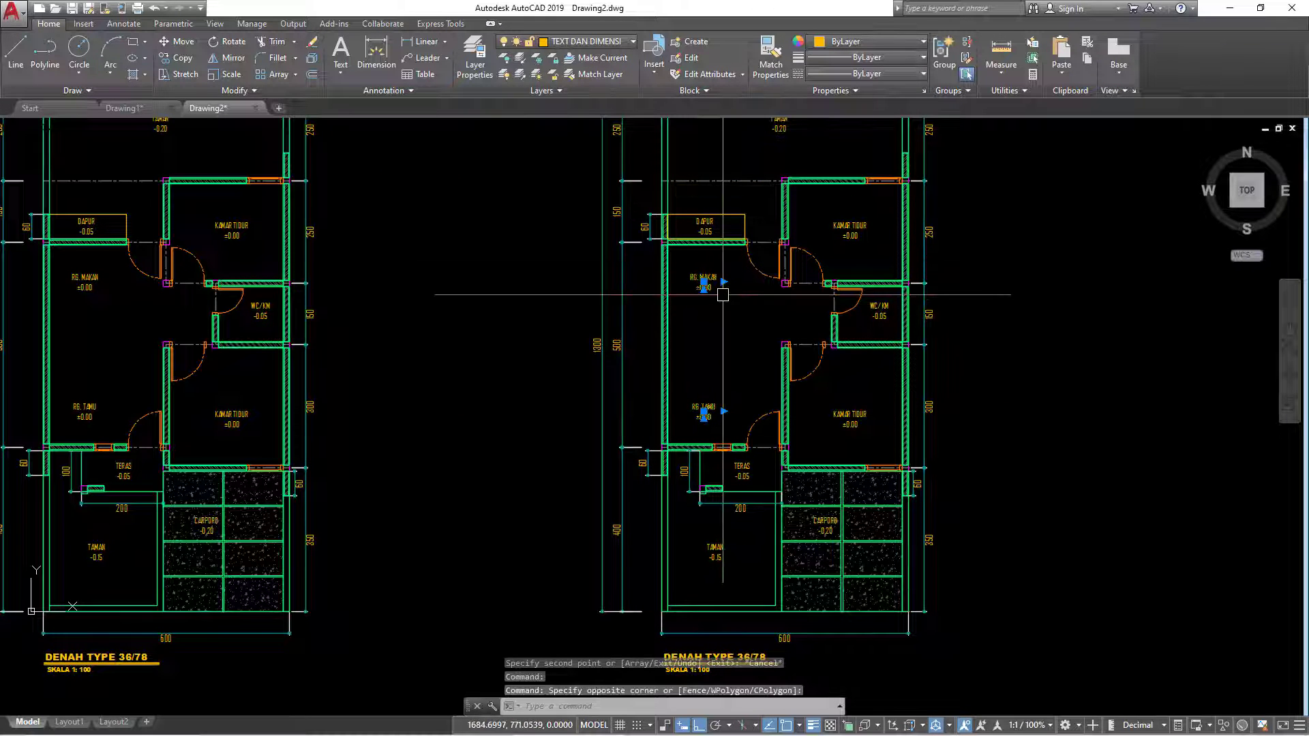
# Erase RG. MAKAN, RG. TAMU, KAMAR TIDUR and other room labels plus a stray line from the copy.
pyautogui.write('e')
pyautogui.press('Return')
pyautogui.press('Return')
pyautogui.click(705, 341)
pyautogui.press('Return')
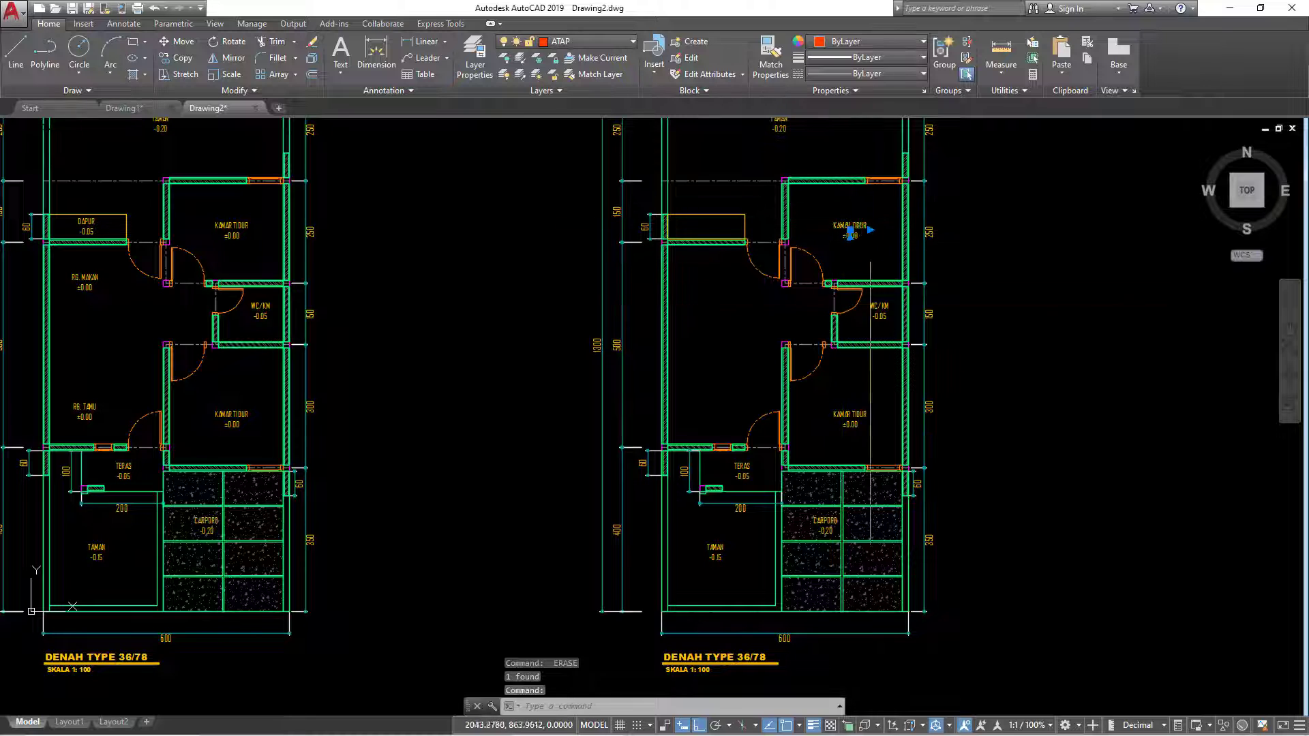
pyautogui.press('Return')
pyautogui.click(880, 310)
pyautogui.press('Return')
pyautogui.click(850, 417)
pyautogui.press('Return')
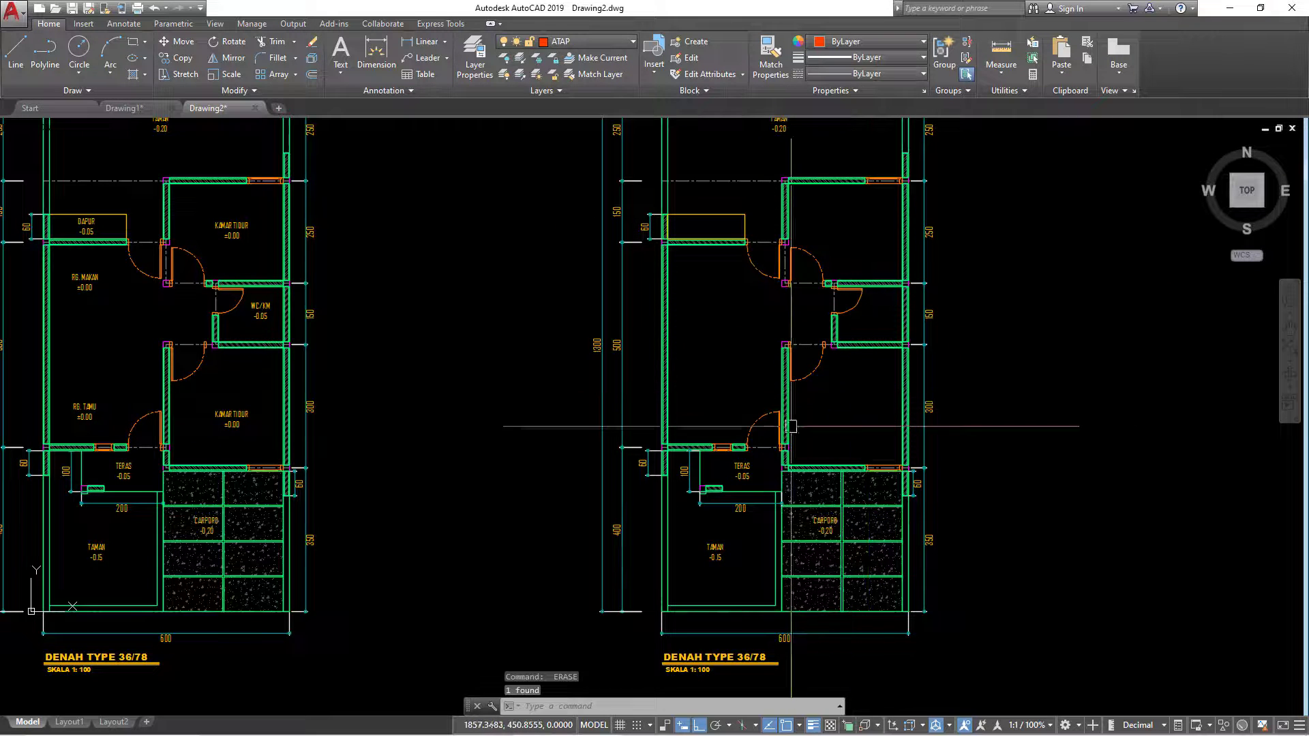
pyautogui.scroll(2, 770, 450)
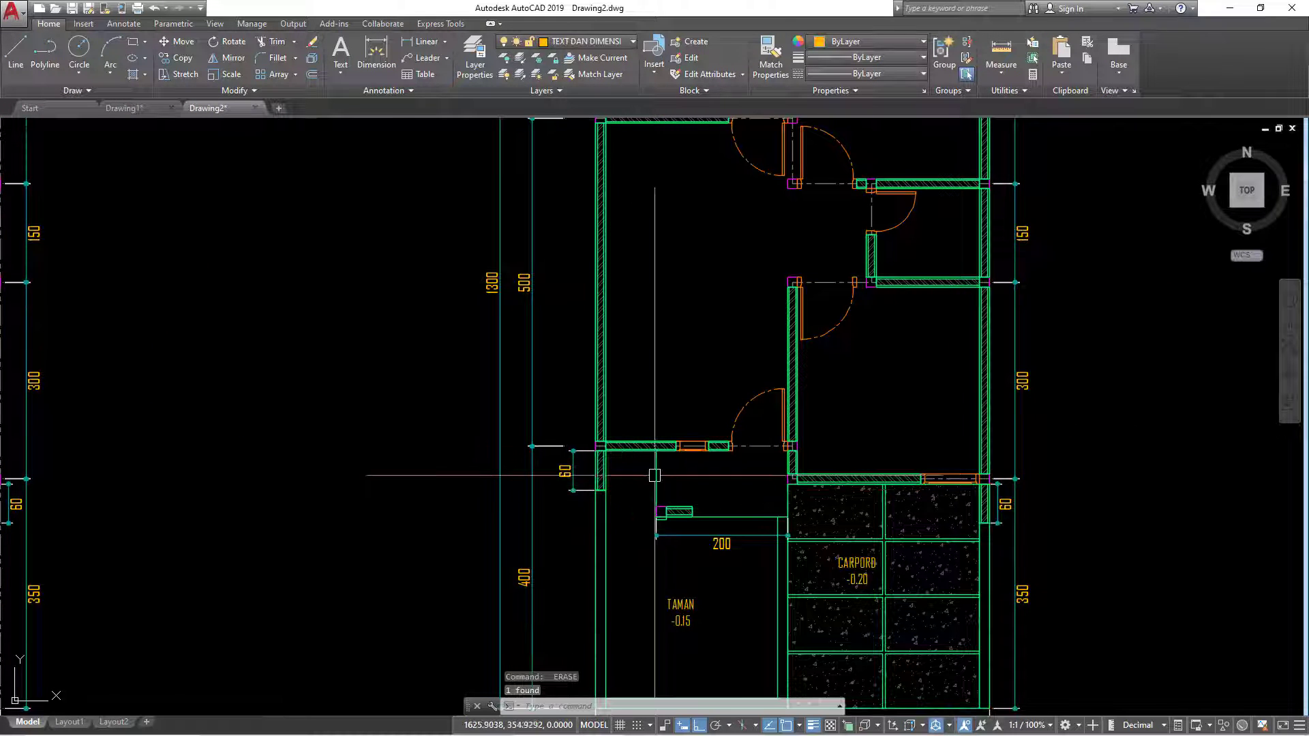
pyautogui.moveTo(671, 452); pyautogui.dragTo(597, 475, button='middle')
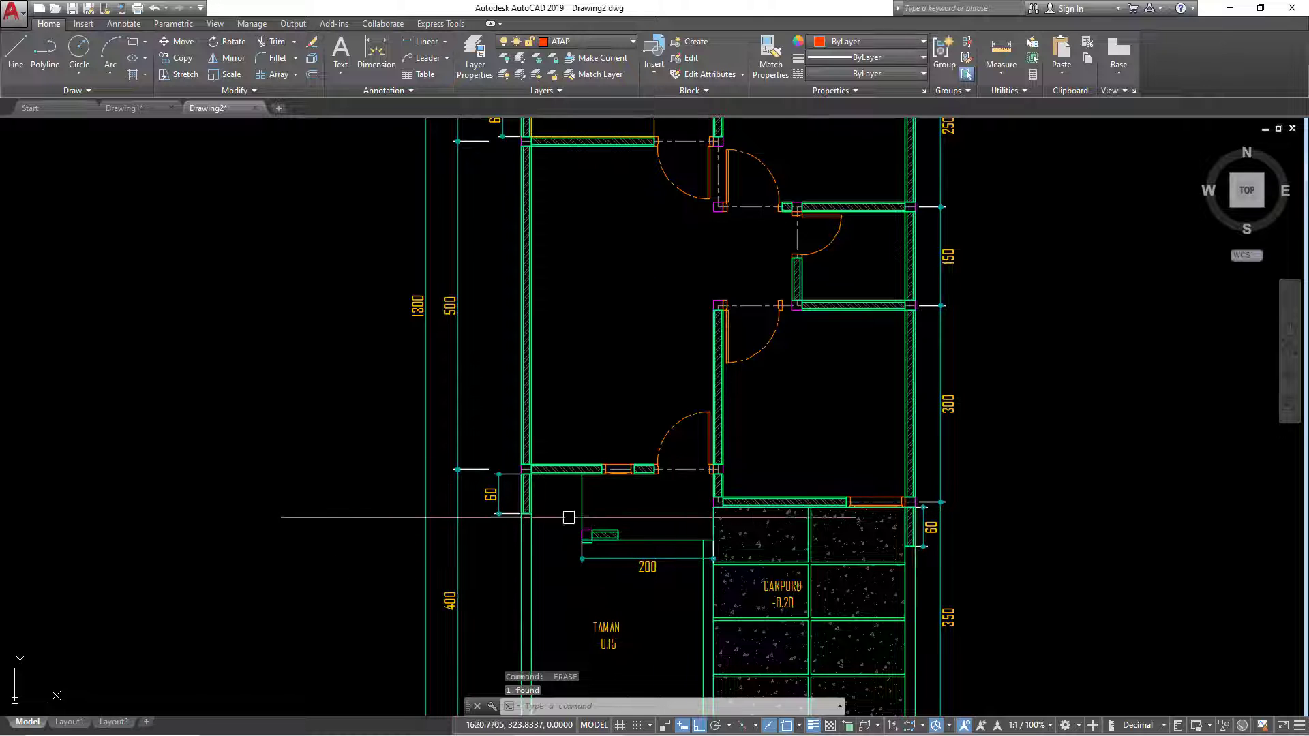
pyautogui.moveTo(568, 518); pyautogui.dragTo(534, 489, button='middle')
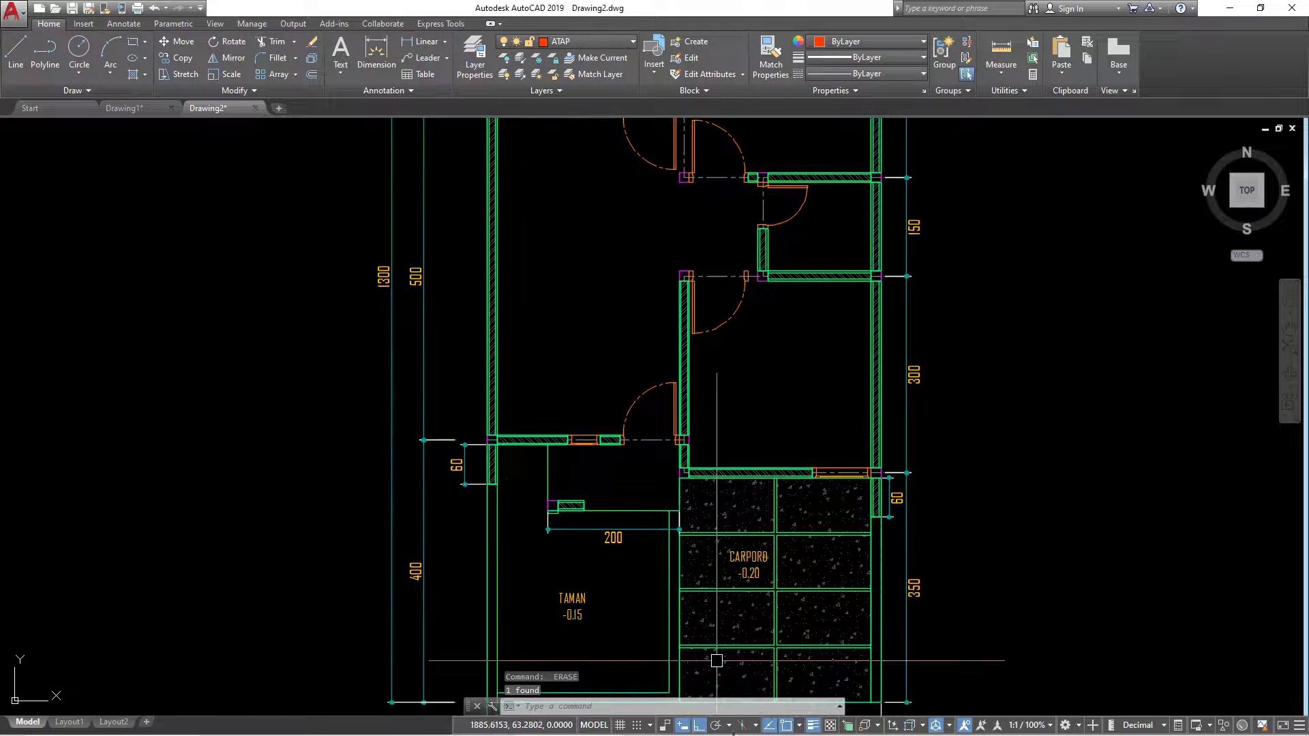
pyautogui.click(39, 60)
pyautogui.scroll(3, 437, 412)
pyautogui.scroll(2, 438, 412)
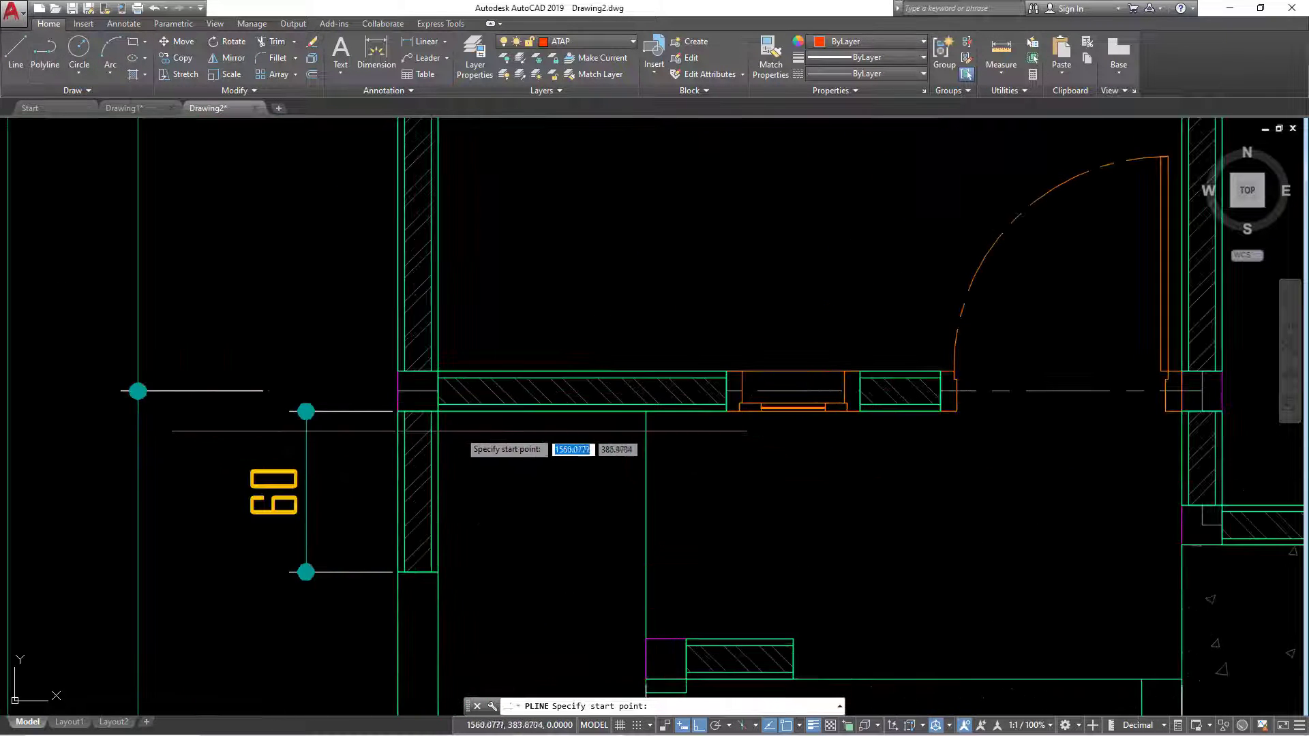
pyautogui.click(438, 412)
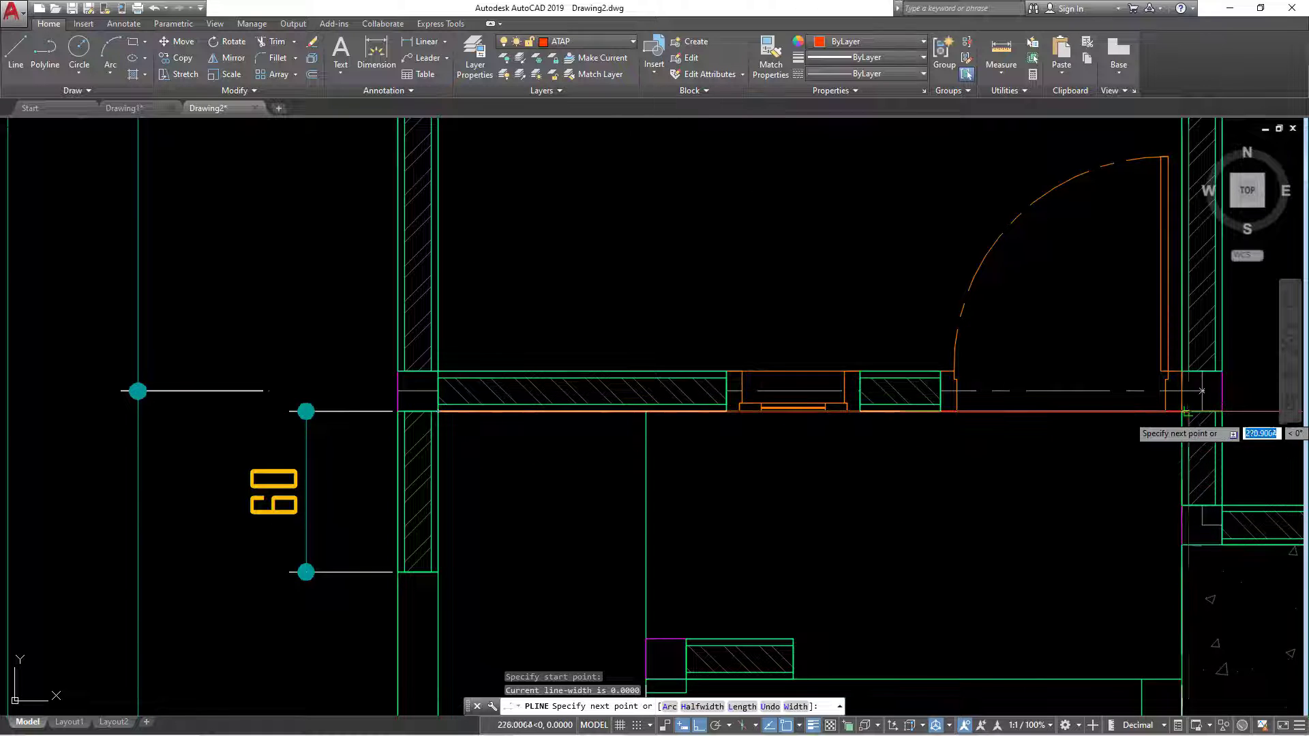
pyautogui.press('Escape')
pyautogui.click(613, 43)
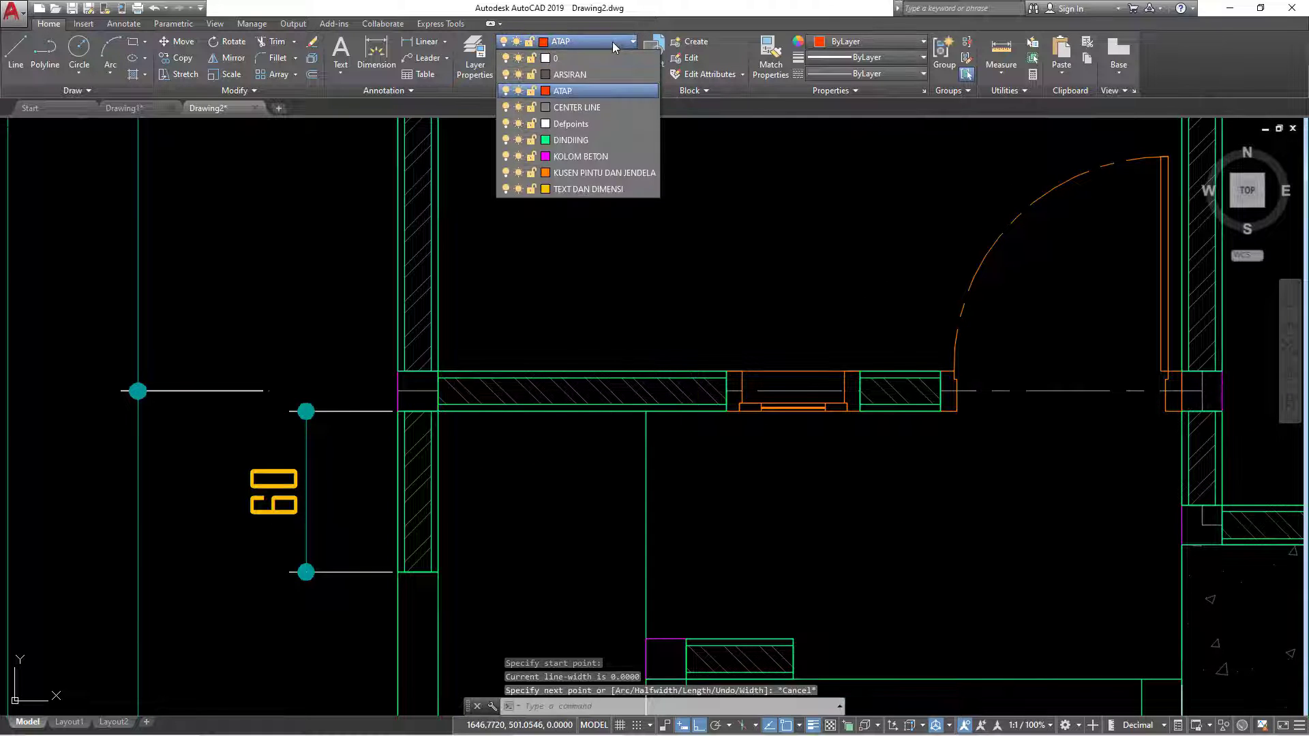
pyautogui.click(475, 56)
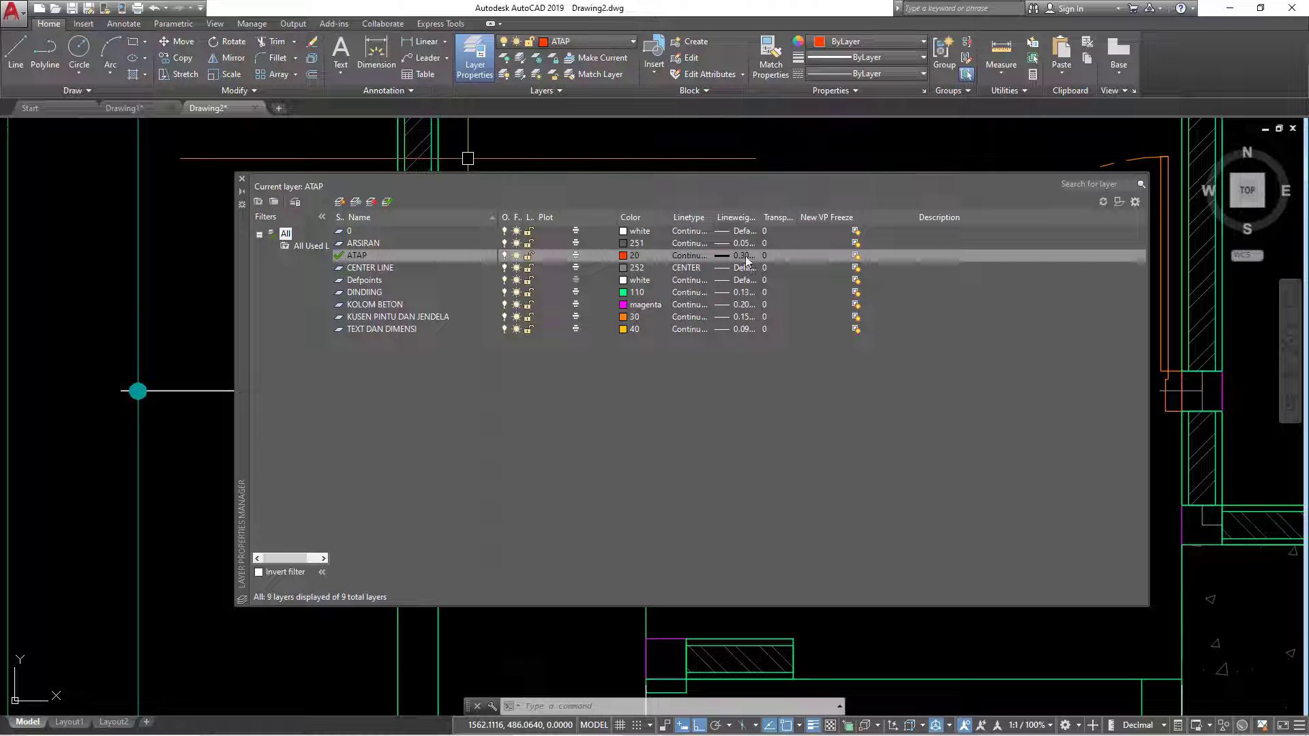
# Start the red ATAP roof polyline at the front wall corner, following the right-side wall corners.
pyautogui.click(241, 179)
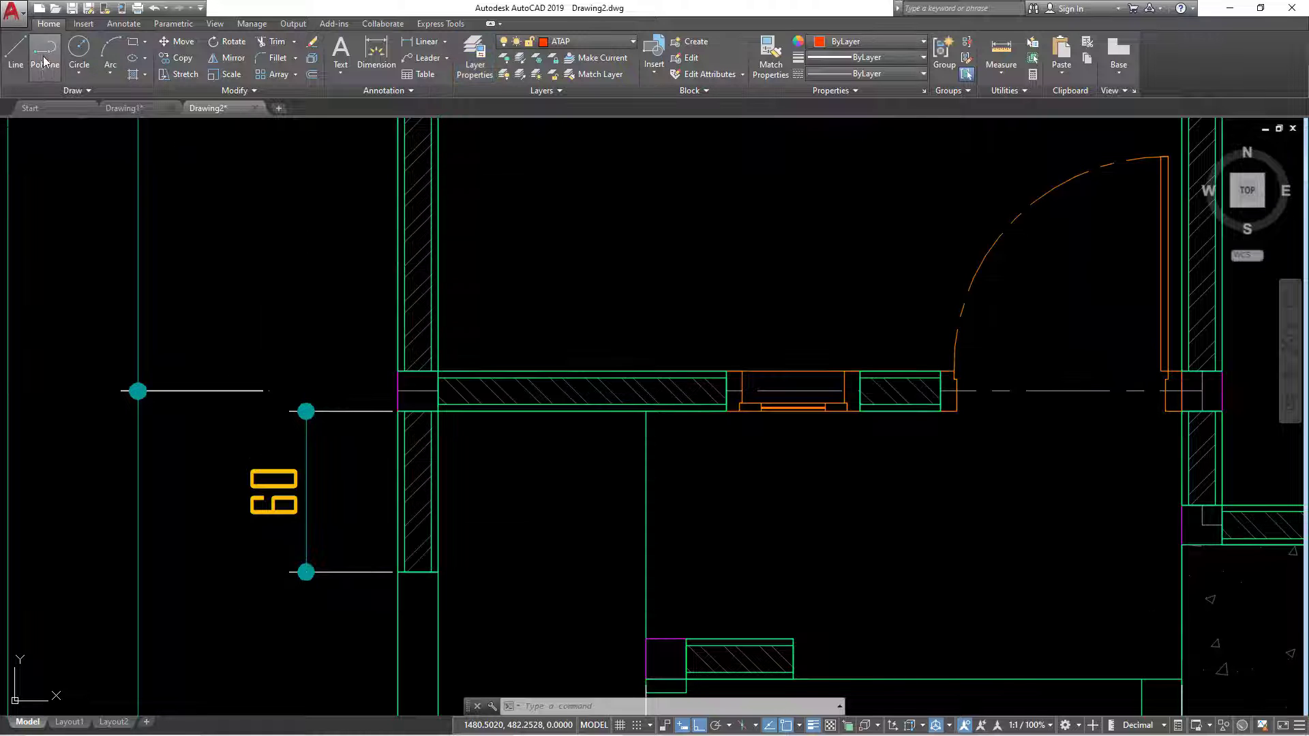
pyautogui.click(45, 55)
pyautogui.scroll(2, 433, 410)
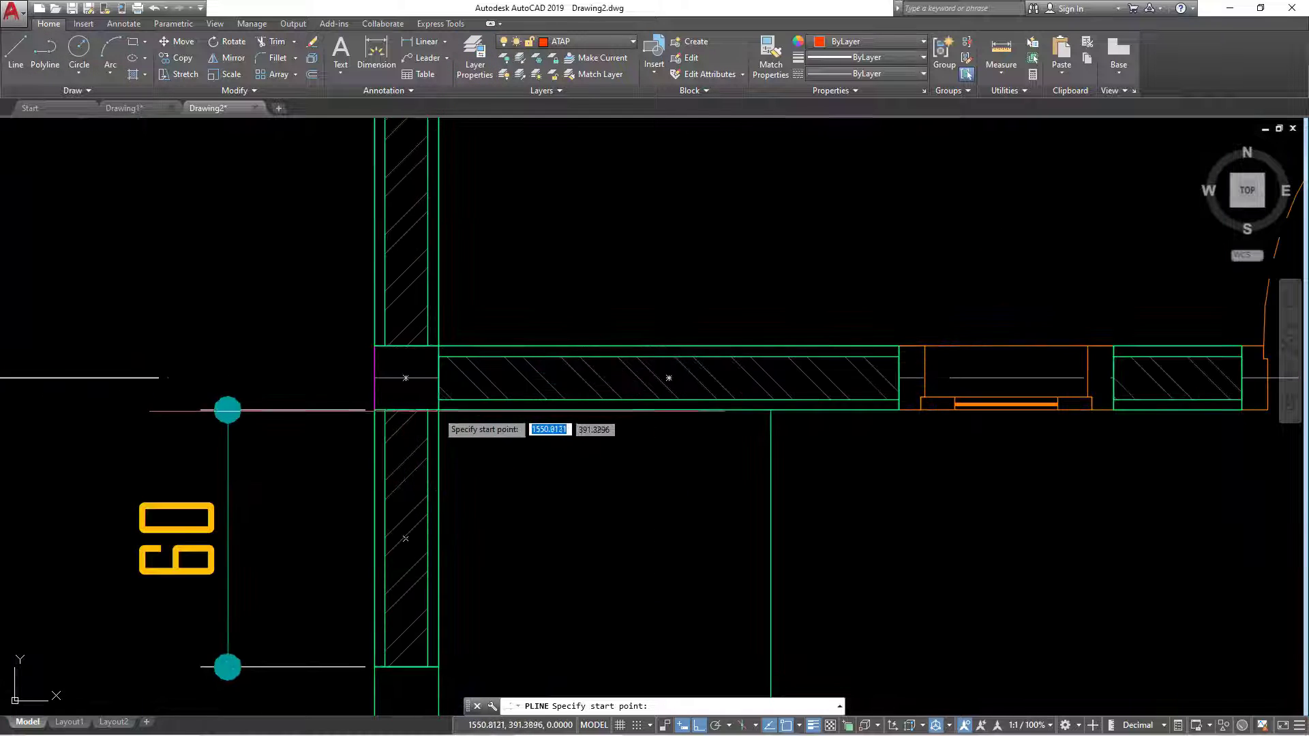
pyautogui.click(438, 410)
pyautogui.scroll(-2, 476, 503)
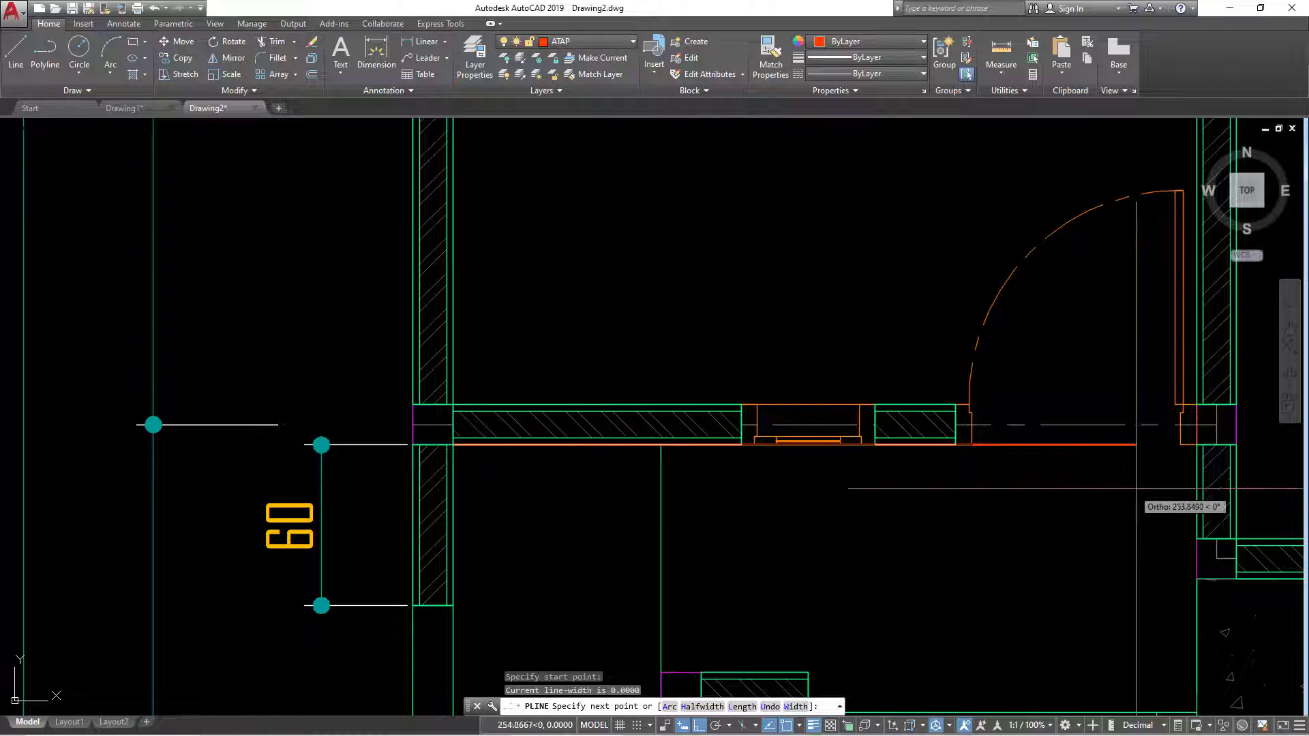
pyautogui.click(1198, 444)
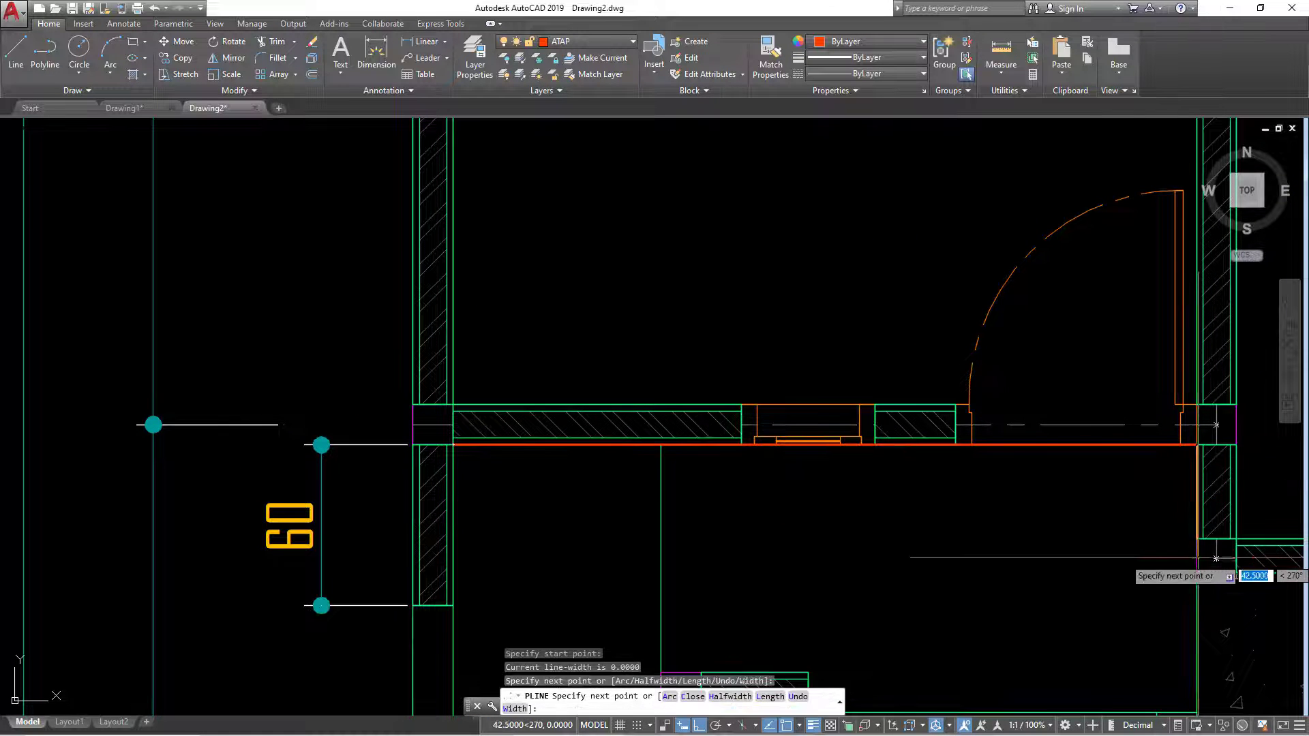
pyautogui.click(1198, 580)
pyautogui.scroll(-5, 681, 491)
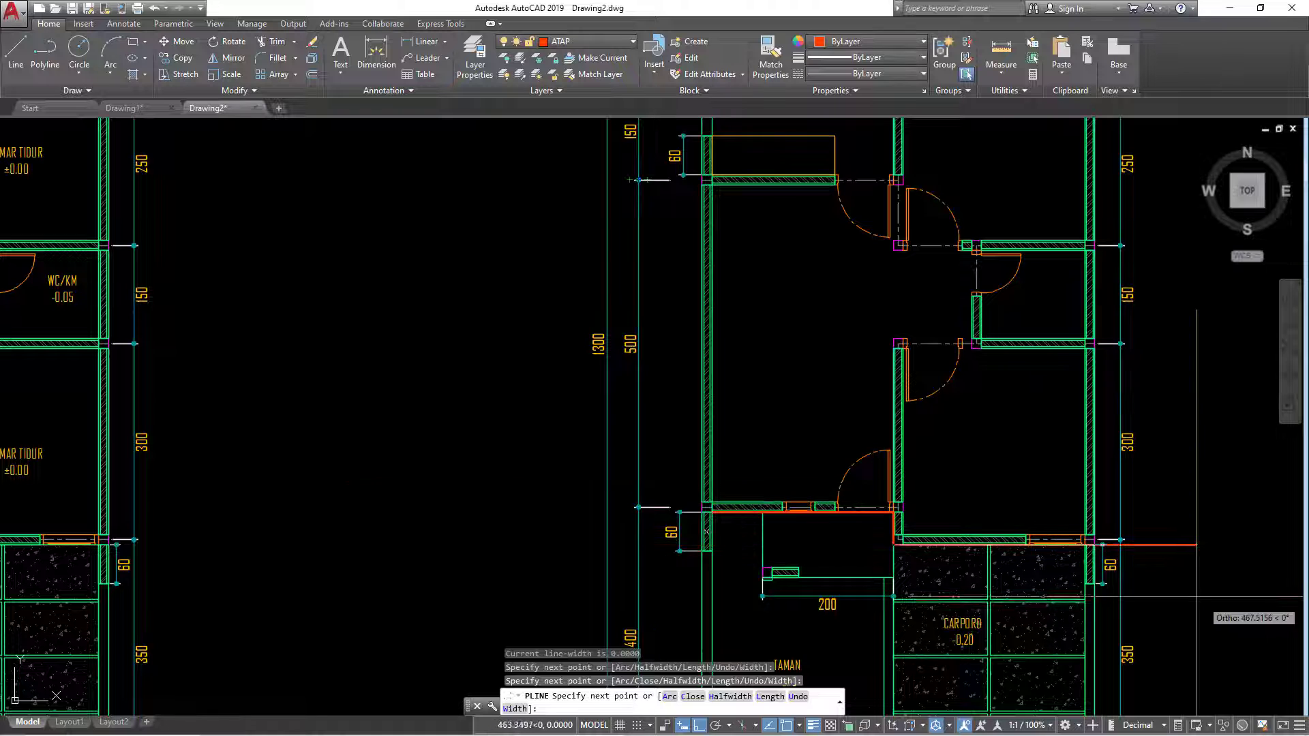
pyautogui.scroll(4, 1022, 555)
pyautogui.scroll(2, 1021, 555)
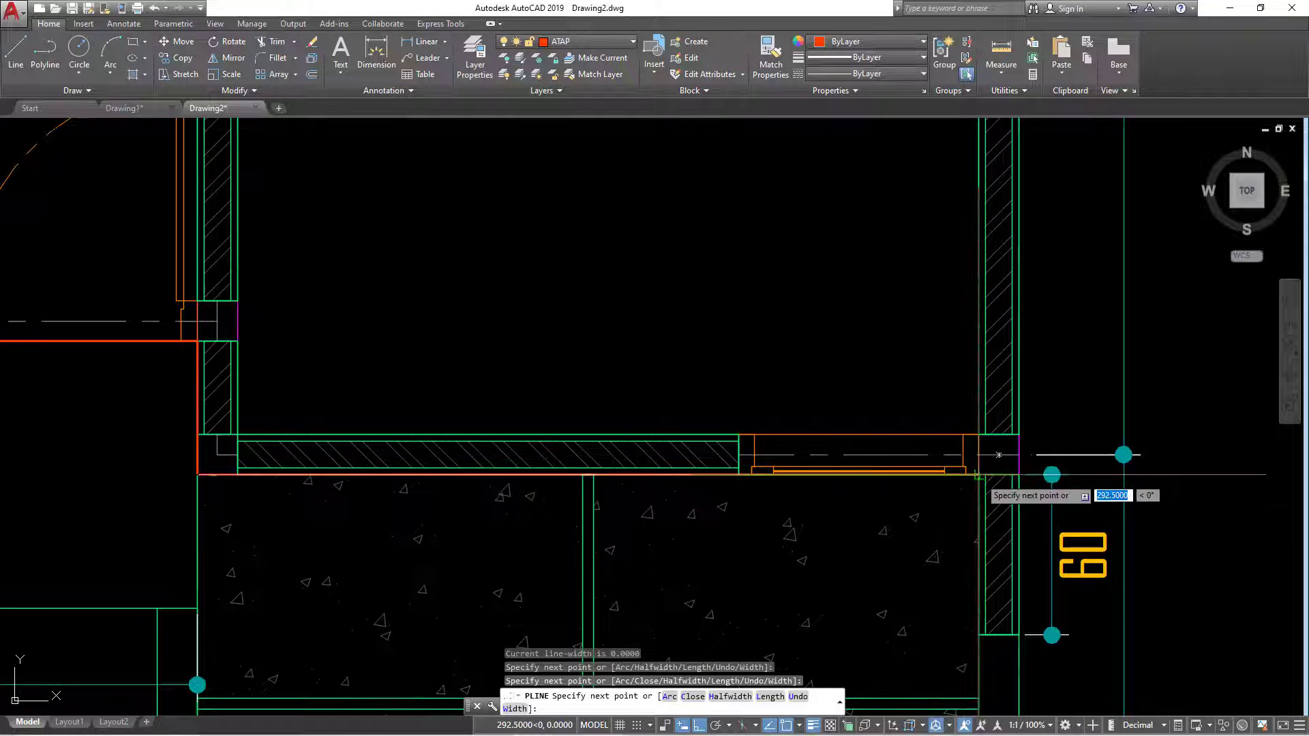
pyautogui.scroll(-3, 729, 604)
pyautogui.scroll(1, 853, 566)
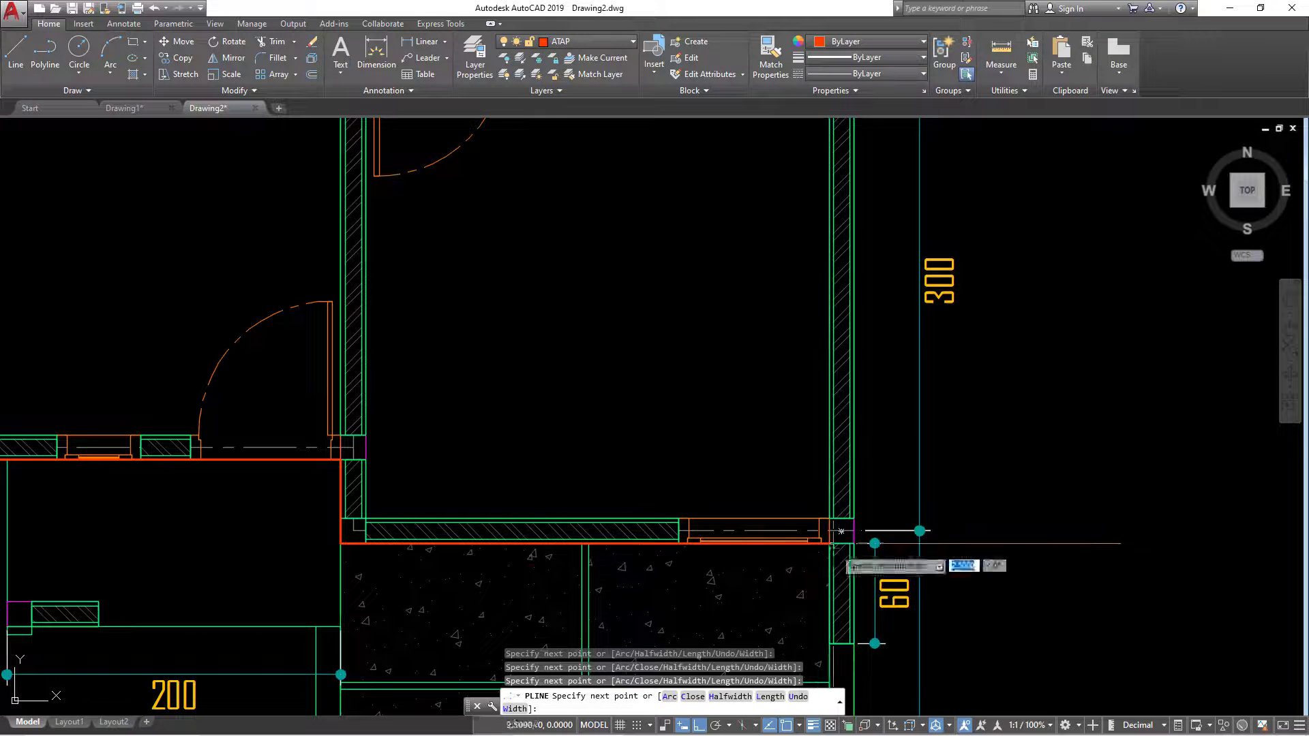
pyautogui.click(829, 543)
# Continue the roof outline through the remaining outer wall corners and close it back to the start.
pyautogui.scroll(-3, 839, 341)
pyautogui.scroll(-2, 873, 307)
pyautogui.scroll(1, 804, 294)
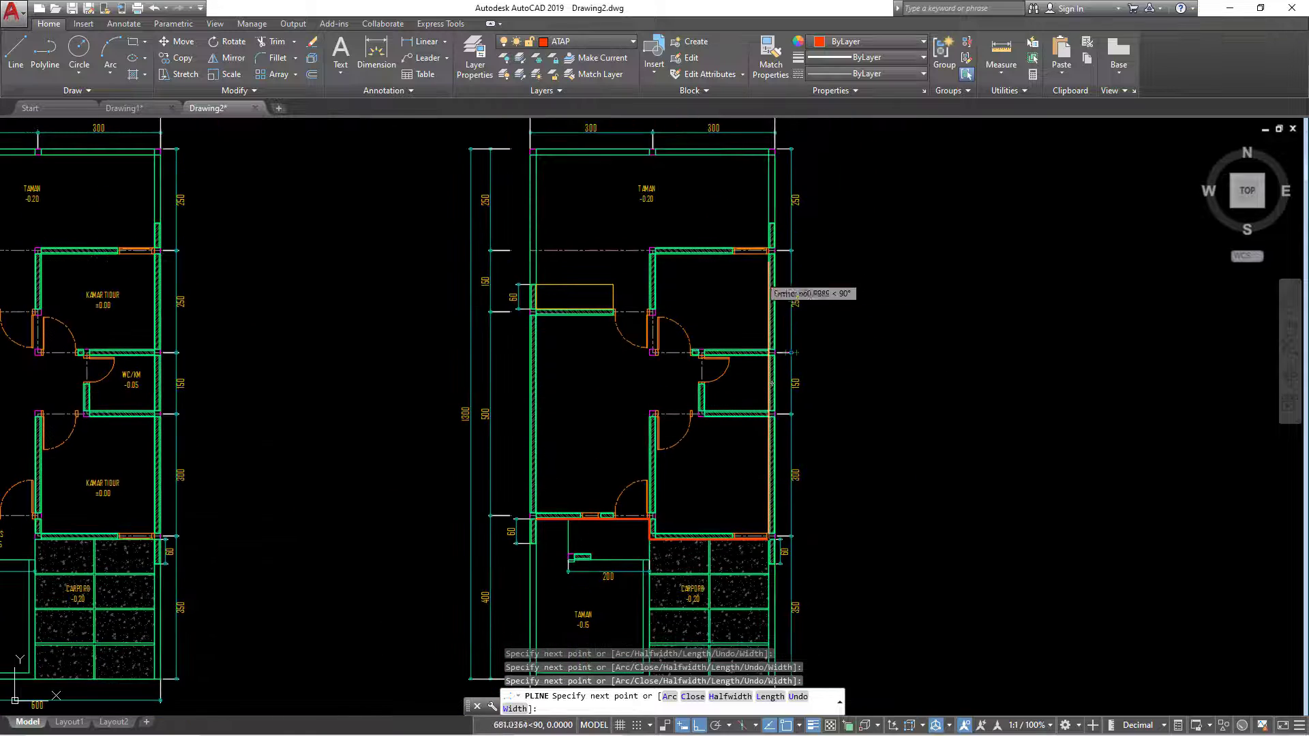
pyautogui.scroll(3, 791, 259)
pyautogui.scroll(2, 777, 244)
pyautogui.click(810, 240)
pyautogui.scroll(-2, 614, 272)
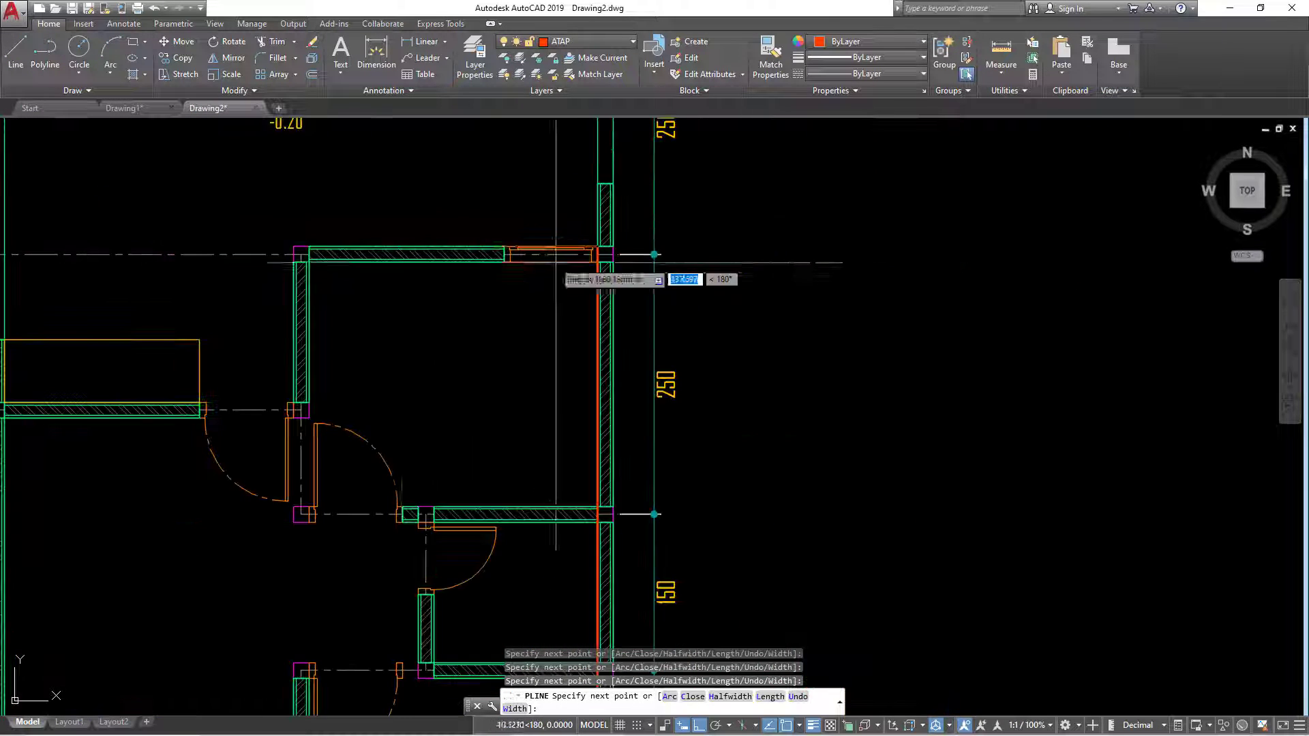
pyautogui.scroll(3, 290, 253)
pyautogui.click(313, 263)
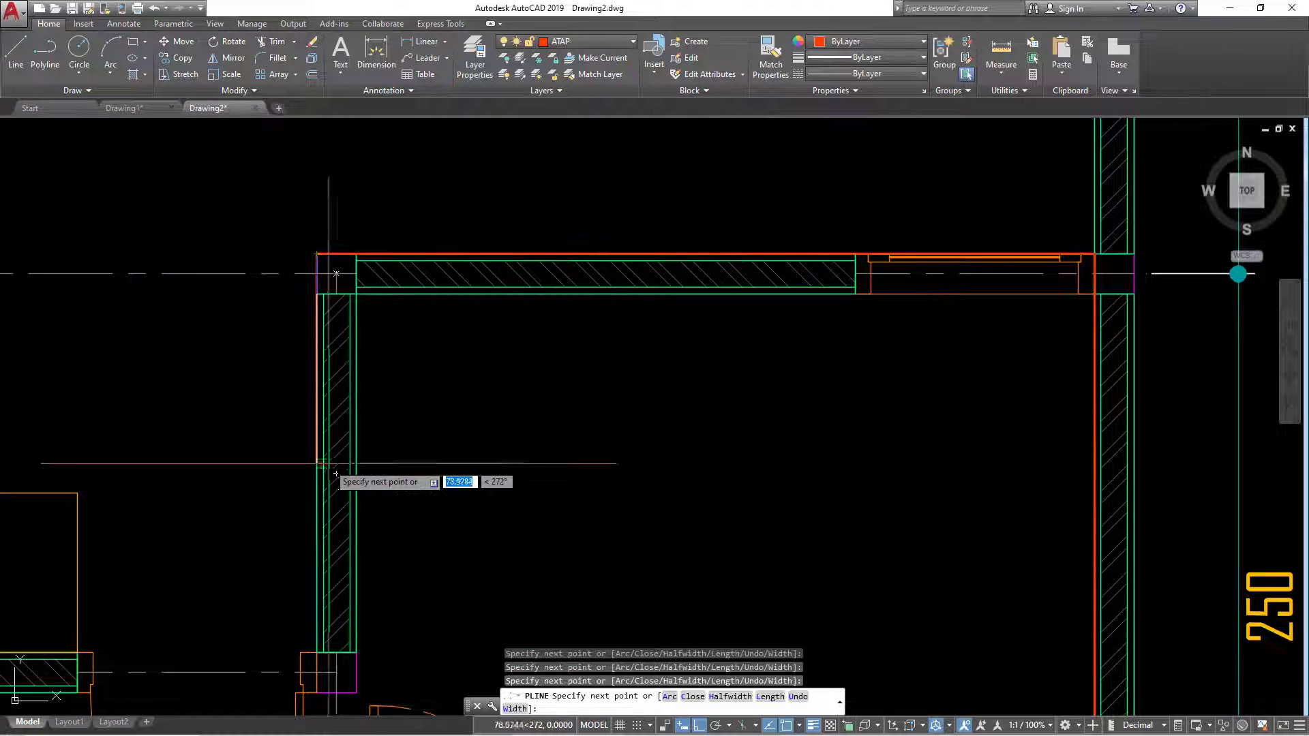
pyautogui.moveTo(317, 584); pyautogui.dragTo(367, 351, button='middle')
pyautogui.click(379, 426)
pyautogui.scroll(-5, 955, 382)
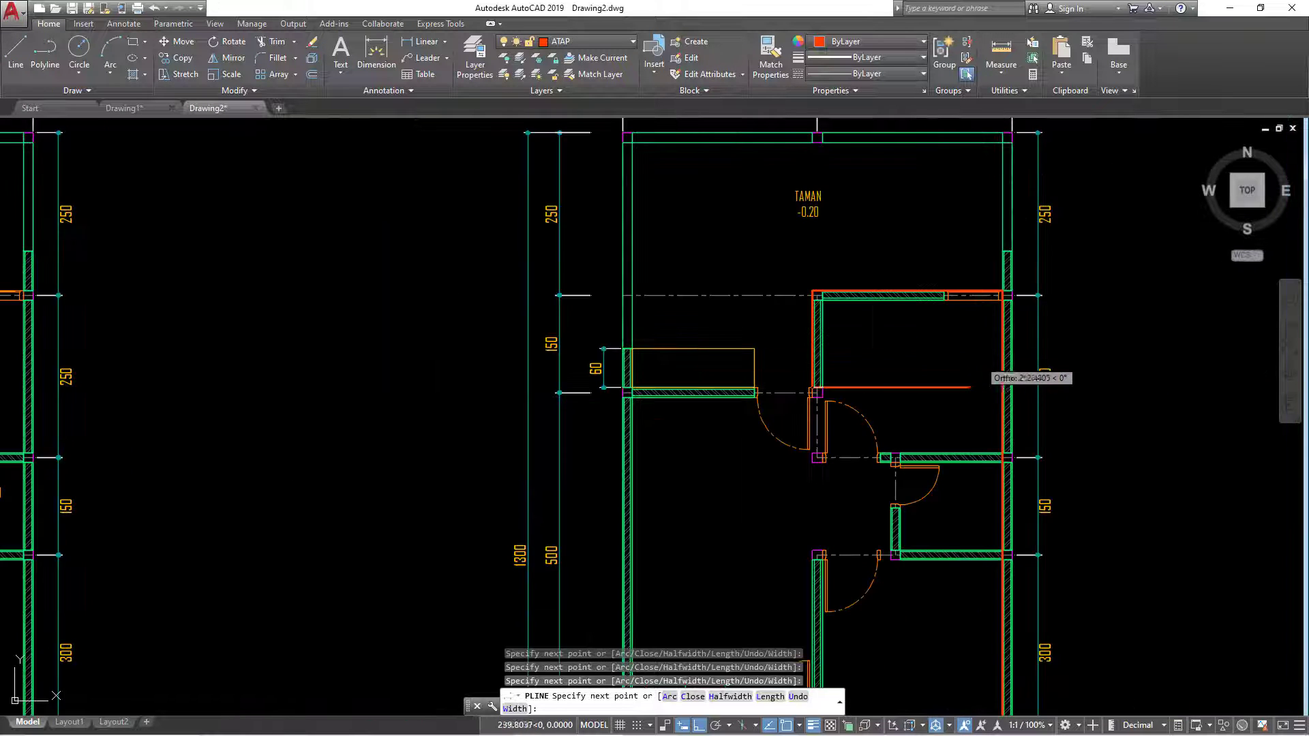
pyautogui.scroll(2, 666, 379)
pyautogui.click(581, 409)
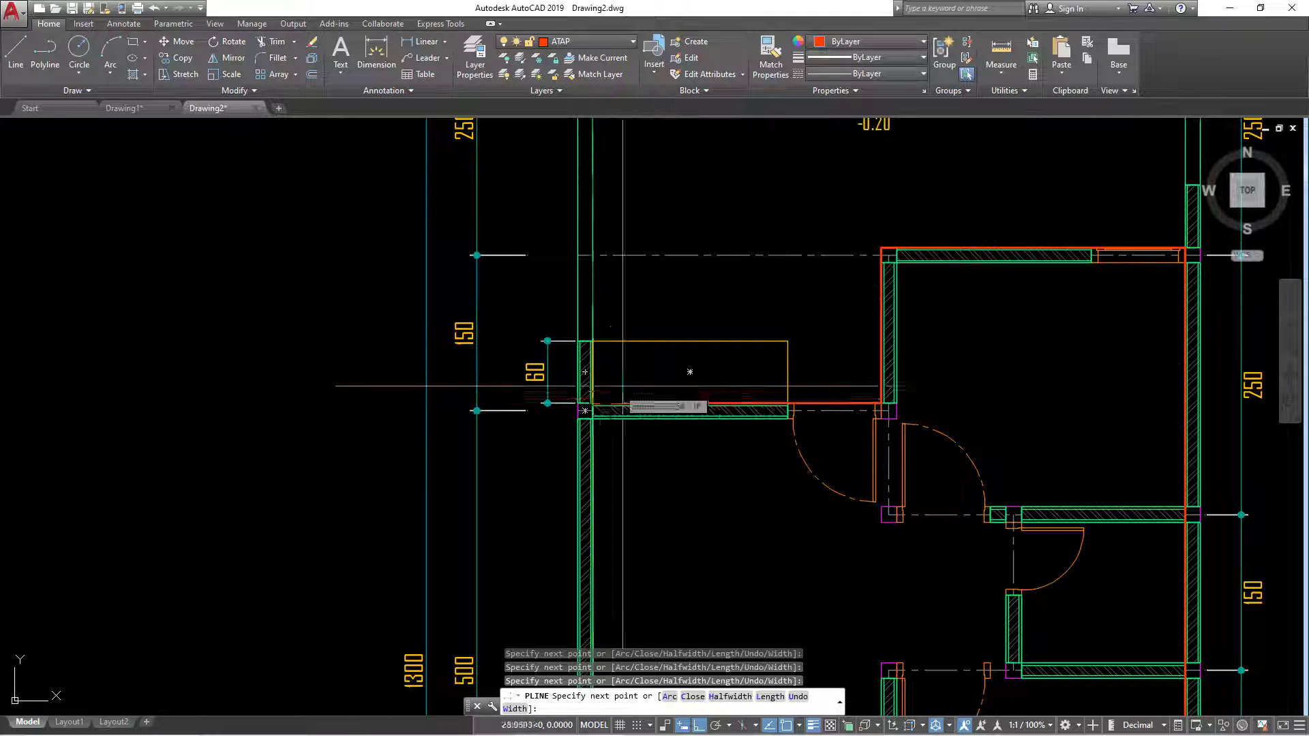
pyautogui.scroll(-4, 641, 308)
pyautogui.scroll(3, 634, 348)
pyautogui.scroll(3, 613, 344)
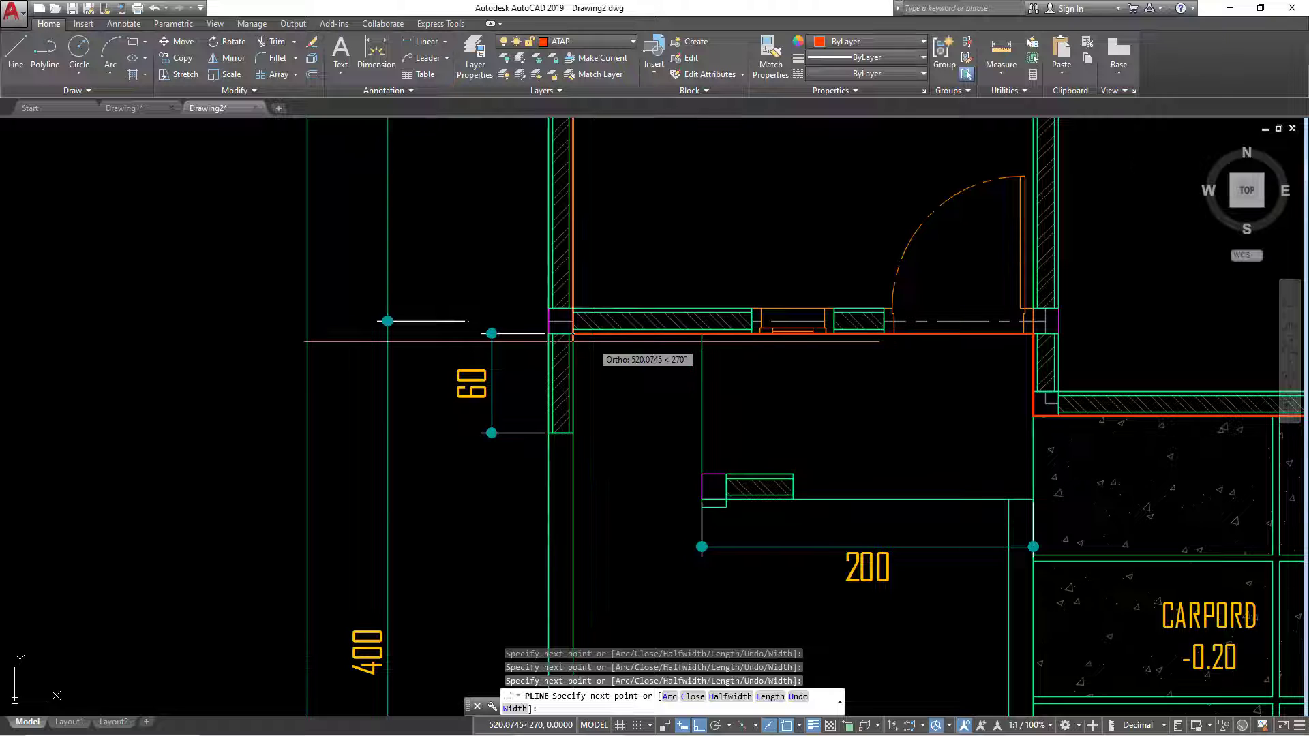
pyautogui.write('C')
pyautogui.press('Return')
# Recentre the plan, view the 3D house model from a low close angle, then return.
pyautogui.scroll(-4, 613, 355)
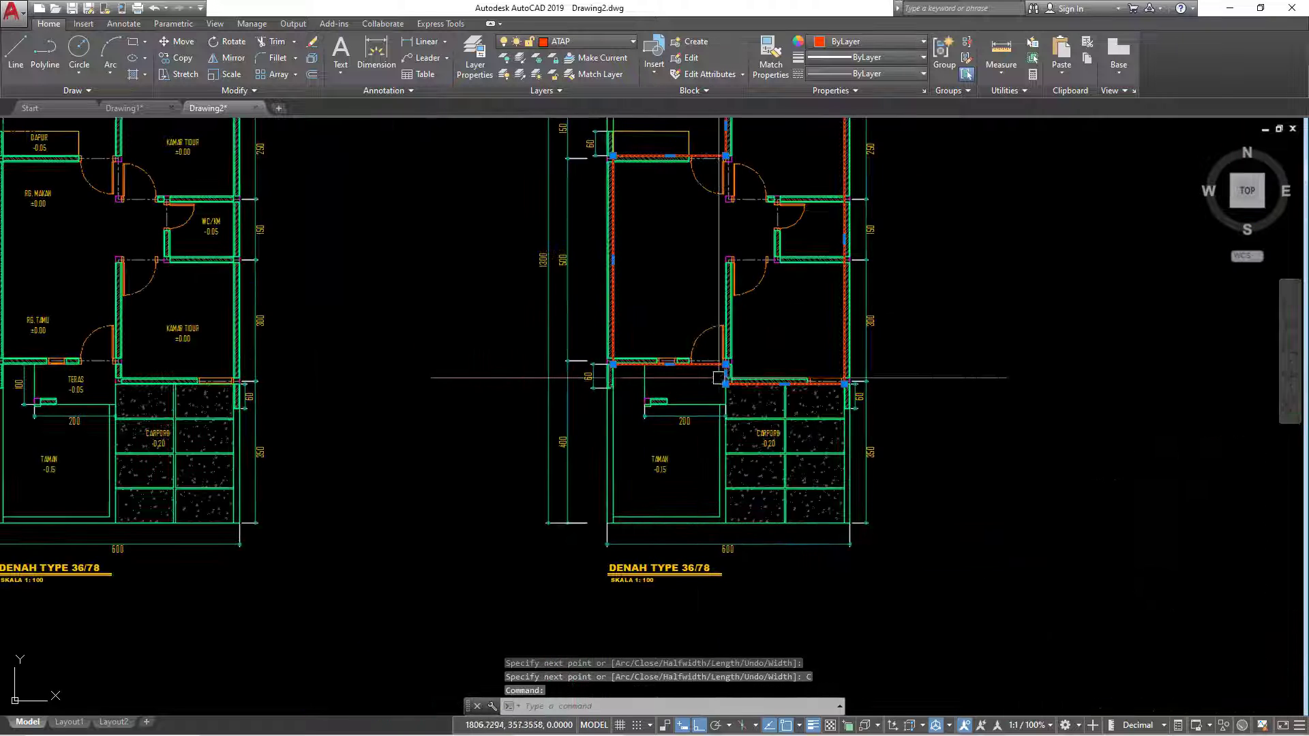
pyautogui.scroll(1, 626, 259)
pyautogui.moveTo(627, 258); pyautogui.dragTo(557, 324, button='middle')
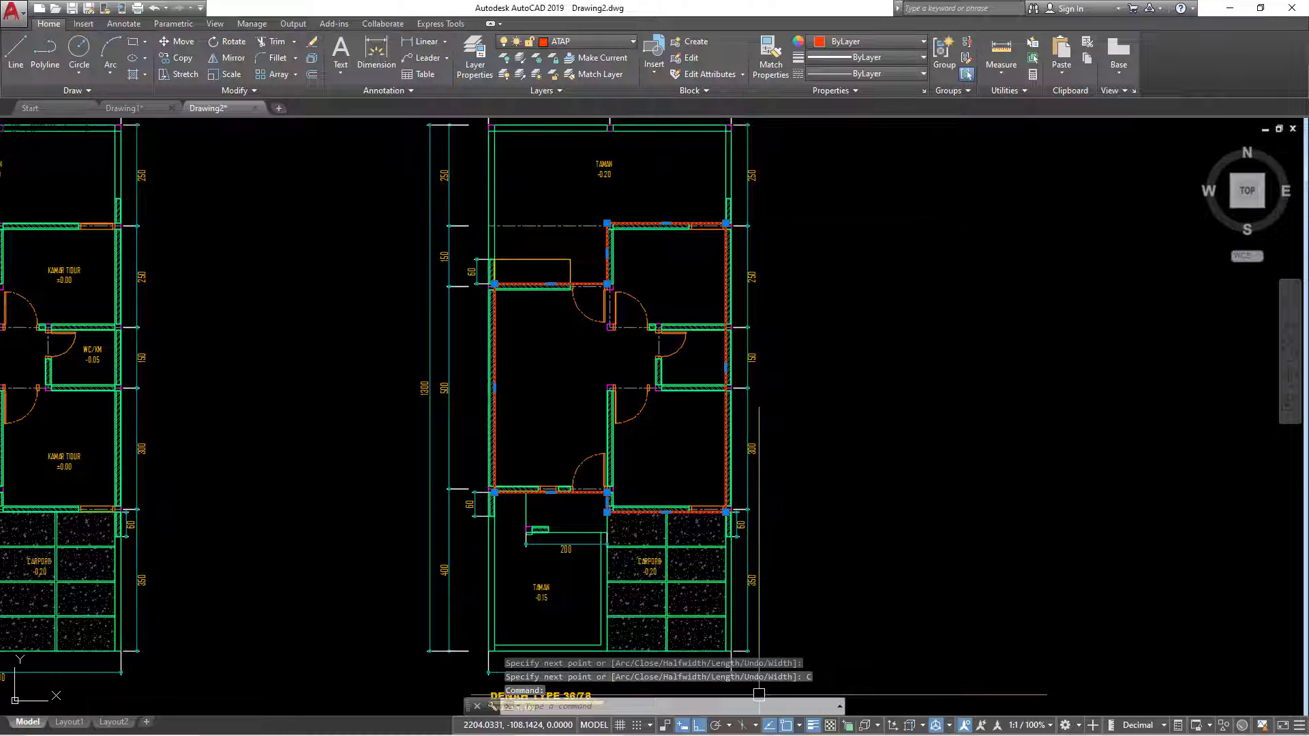
pyautogui.click(747, 726)
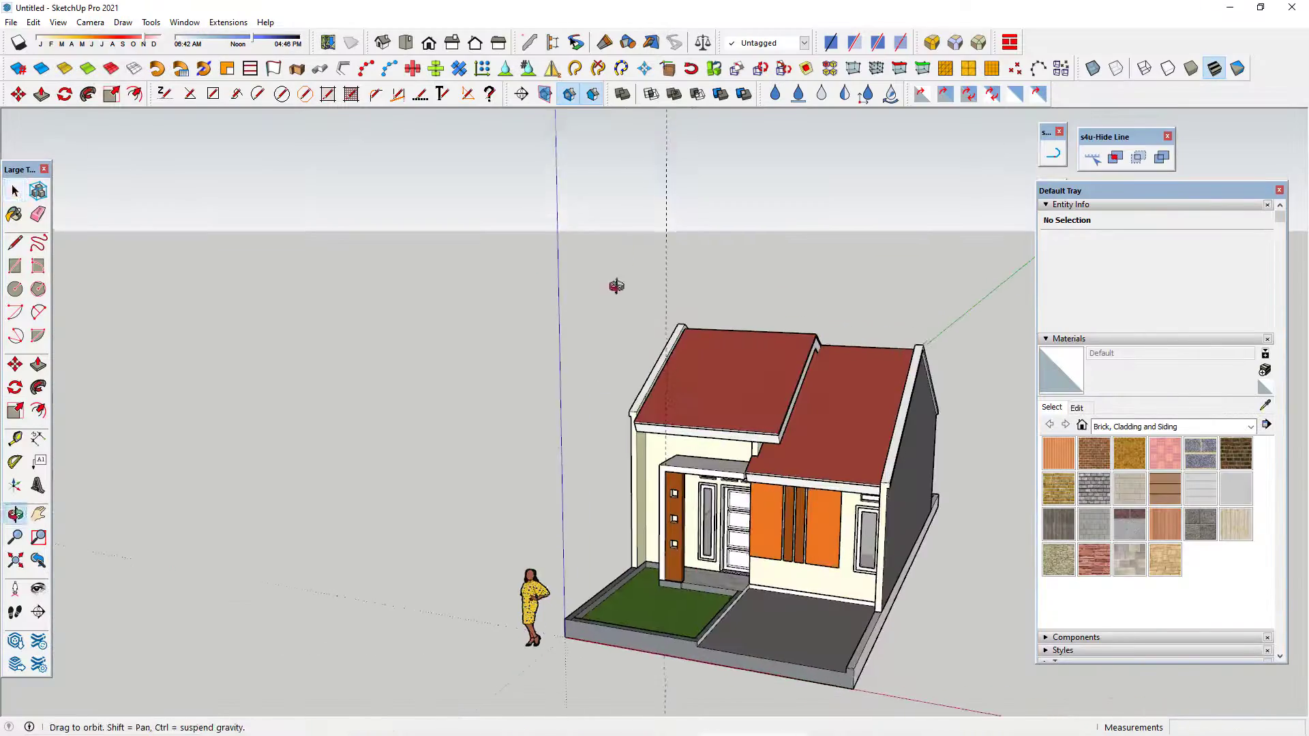
pyautogui.moveTo(615, 286); pyautogui.dragTo(584, 409)
pyautogui.scroll(3, 613, 400)
pyautogui.press('space')
pyautogui.scroll(3, 772, 419)
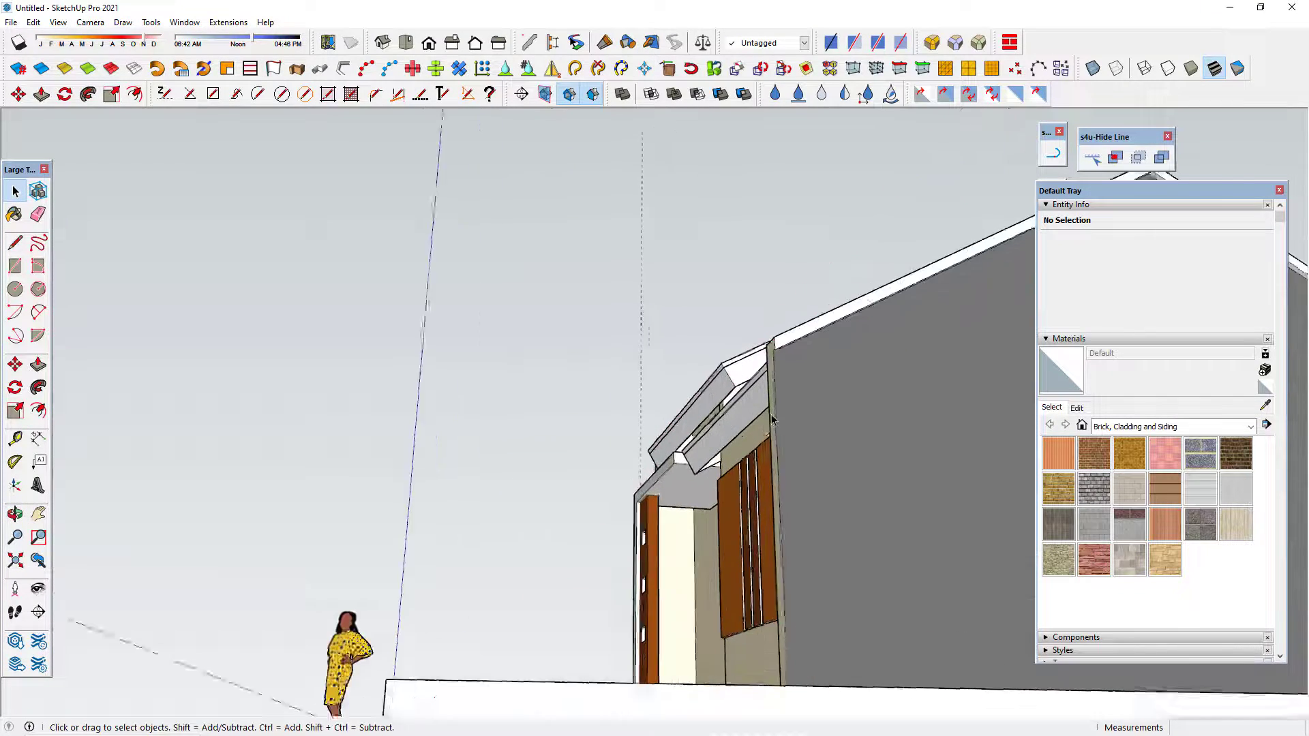
pyautogui.scroll(2, 773, 419)
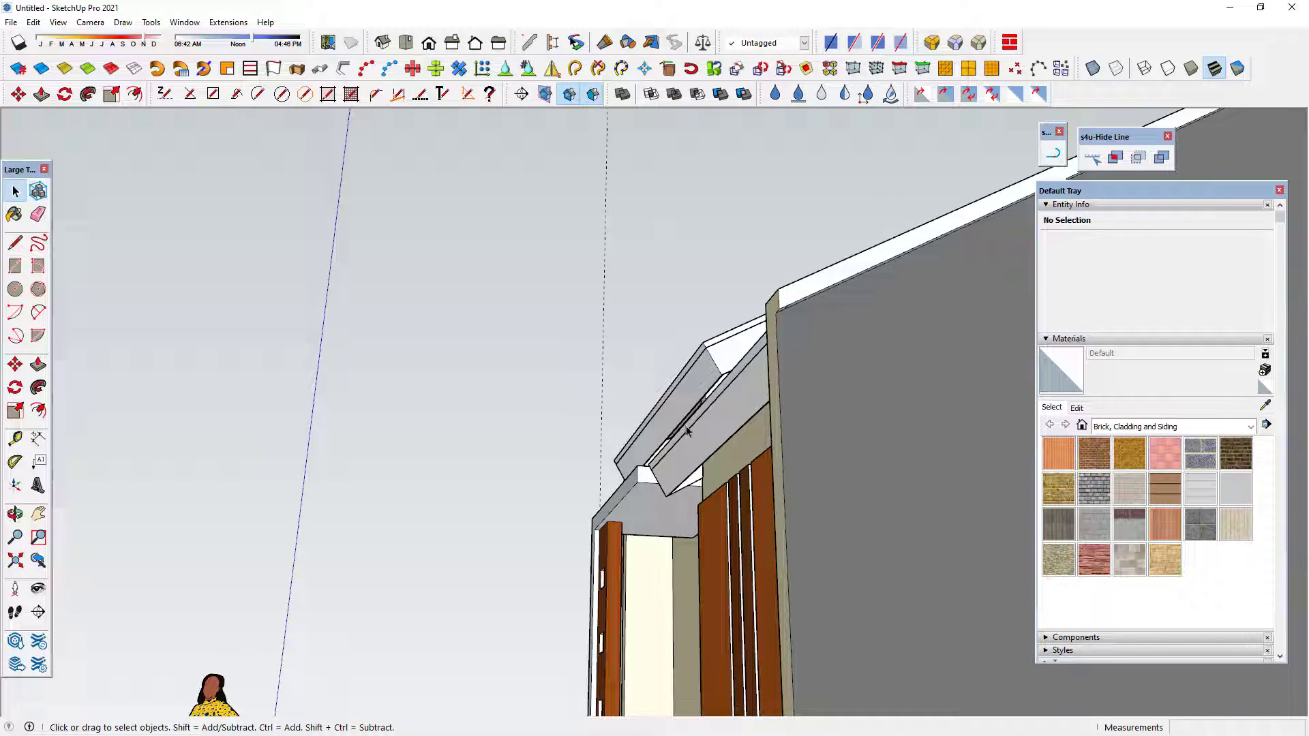
pyautogui.click(1227, 10)
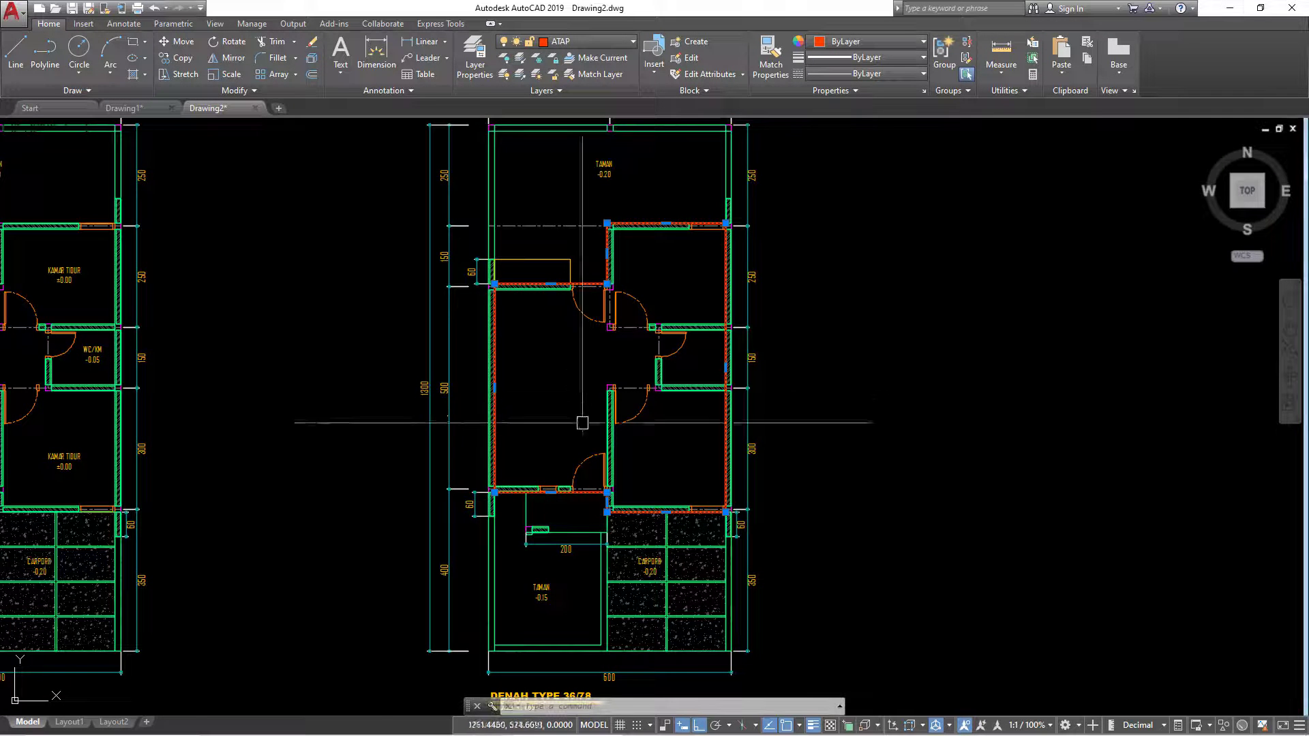
# Stretch the roof outline's top, lower horizontal and left edges 50 units outward.
pyautogui.scroll(5, 584, 432)
pyautogui.click(636, 259)
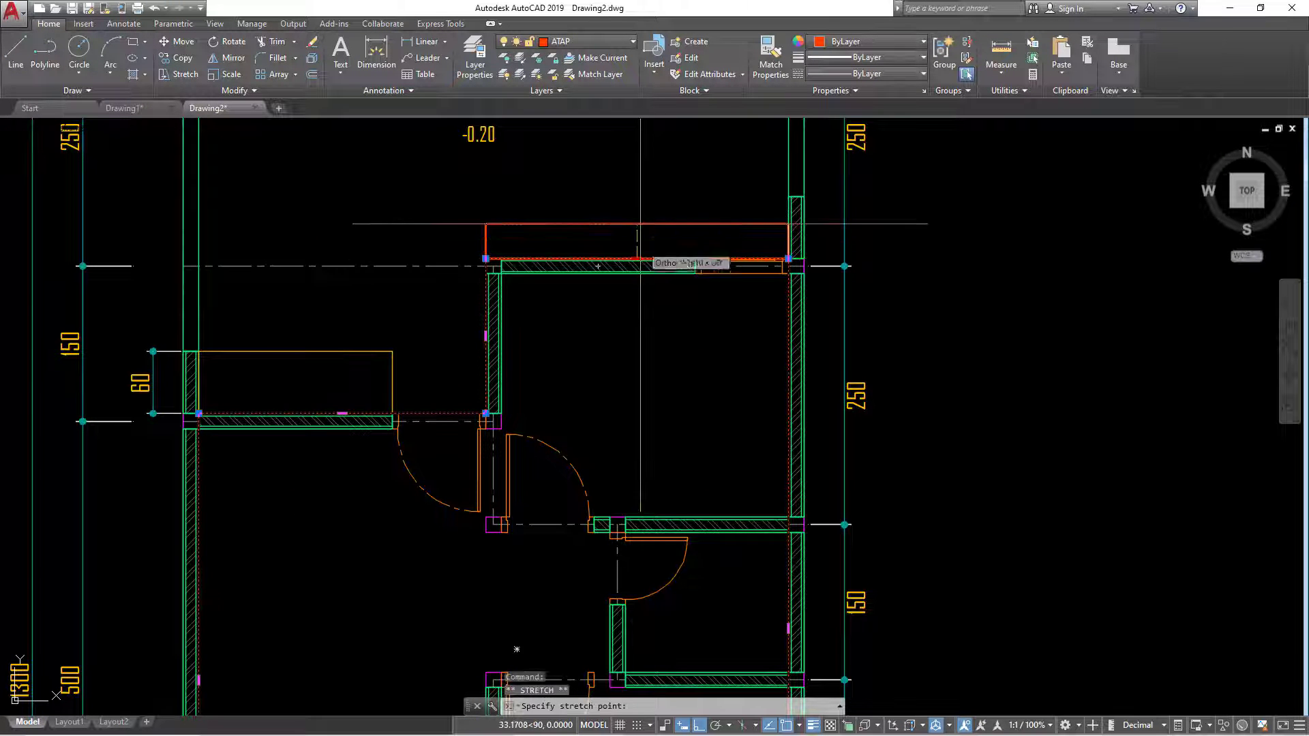
pyautogui.write('50')
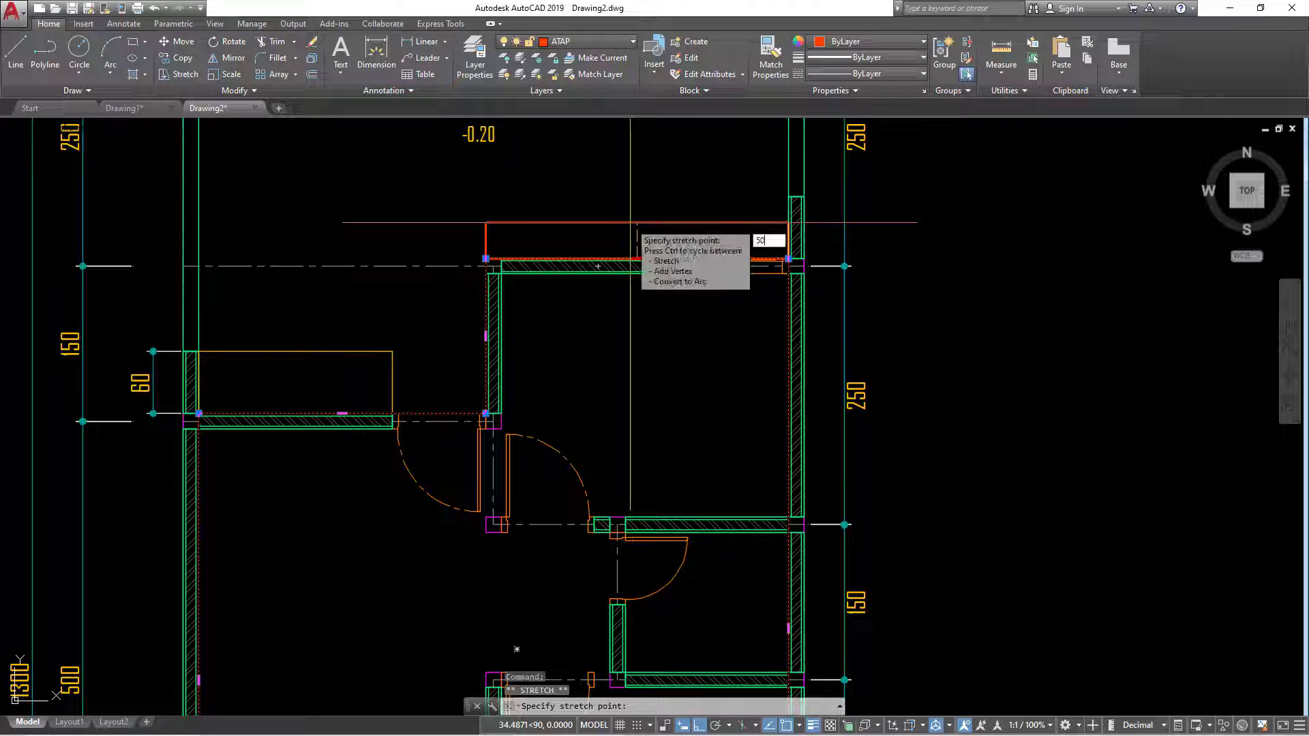
pyautogui.press('Return')
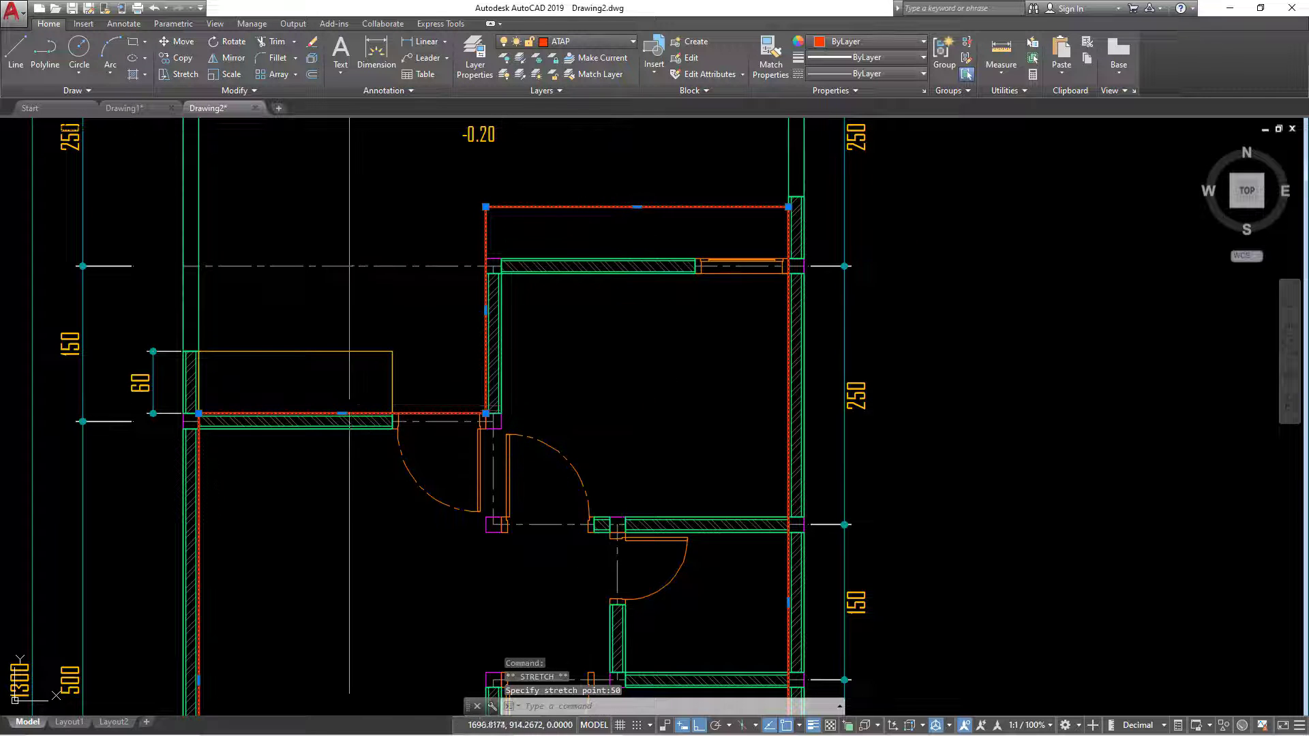
pyautogui.click(341, 413)
pyautogui.write('50')
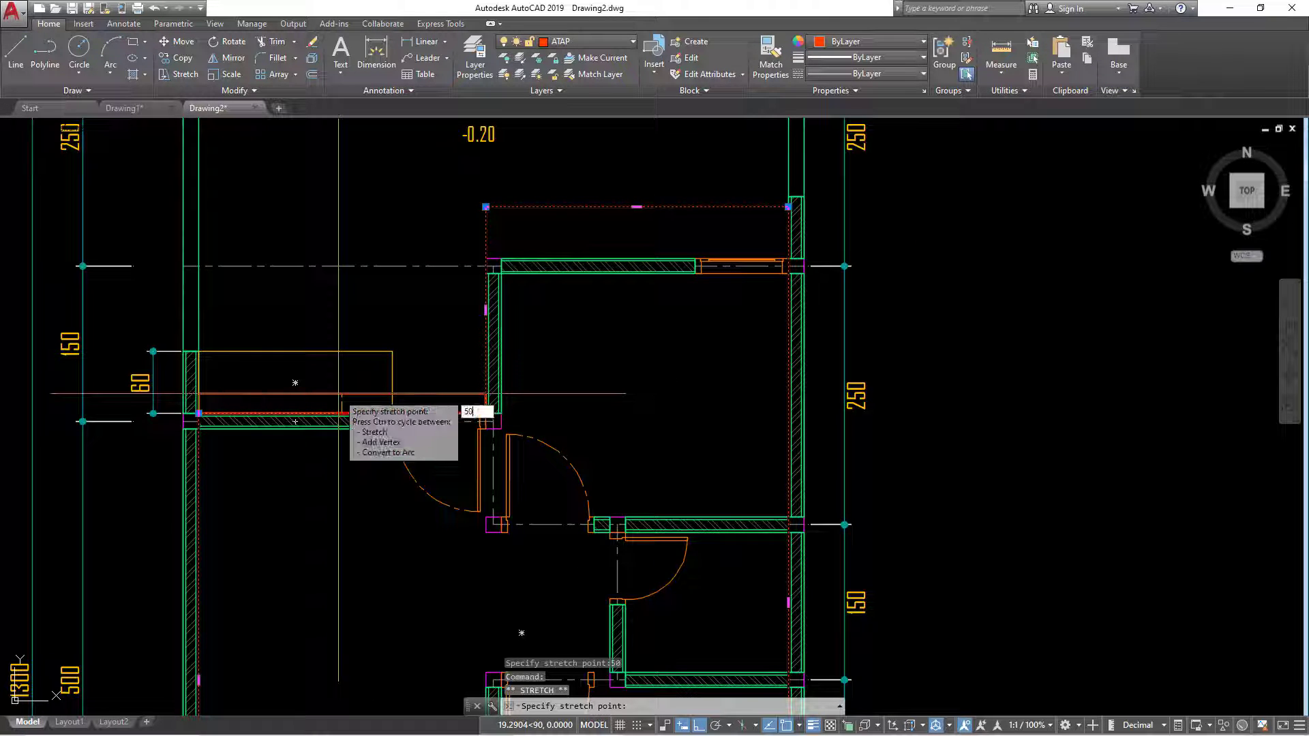
pyautogui.press('Return')
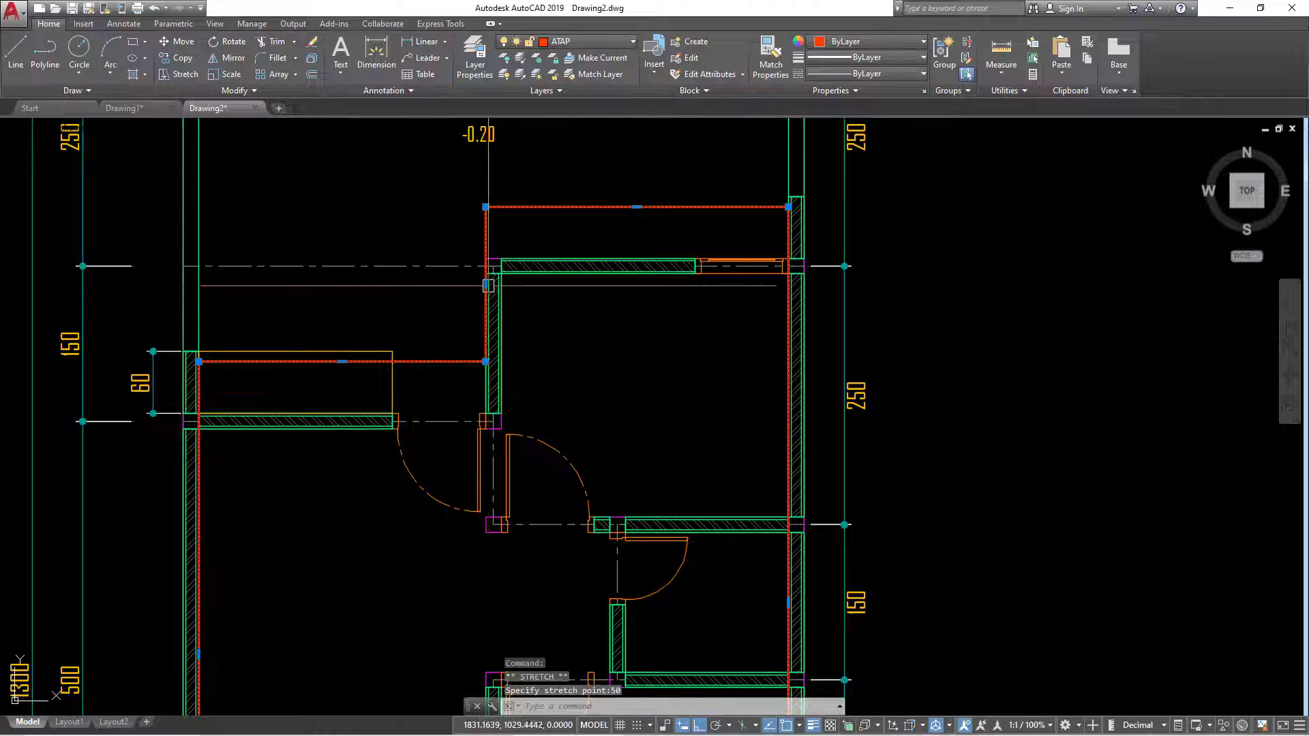
pyautogui.click(488, 285)
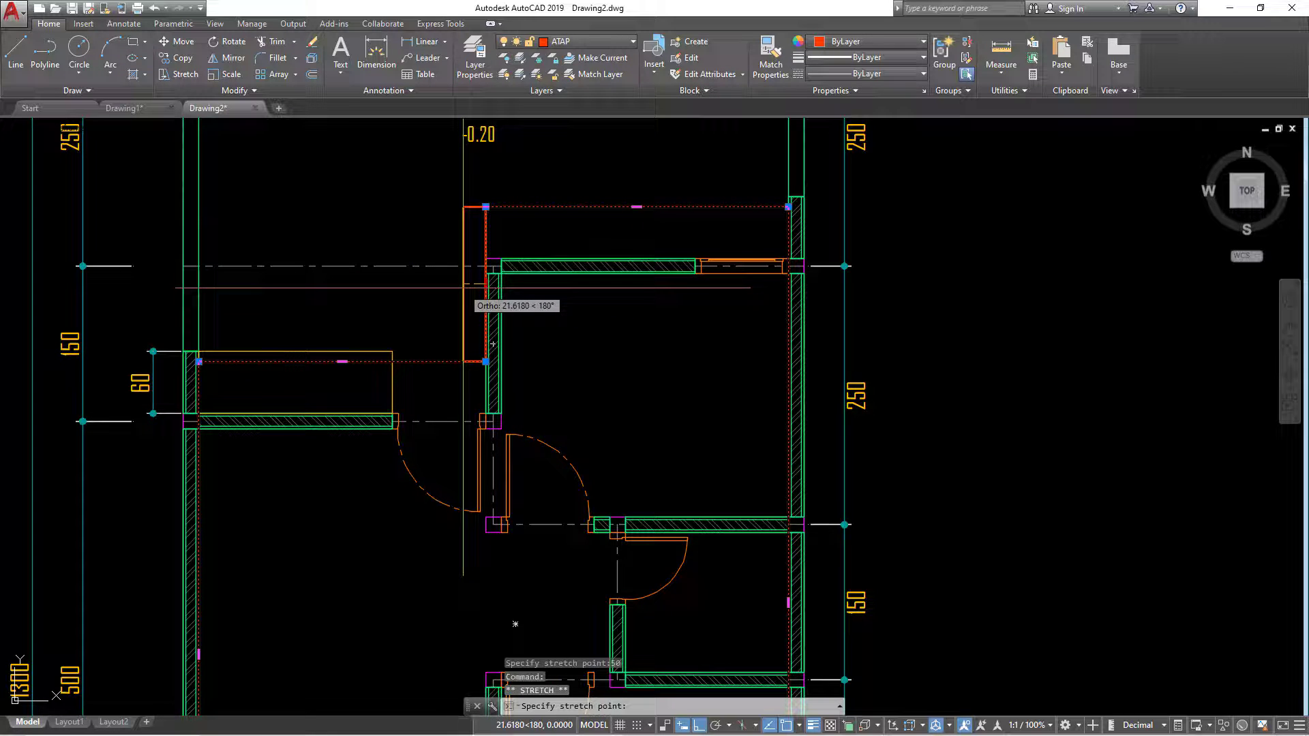
pyautogui.write('50')
pyautogui.press('Return')
# Extend the outline edges over the carport and at the front by 50 units each.
pyautogui.scroll(-5, 463, 287)
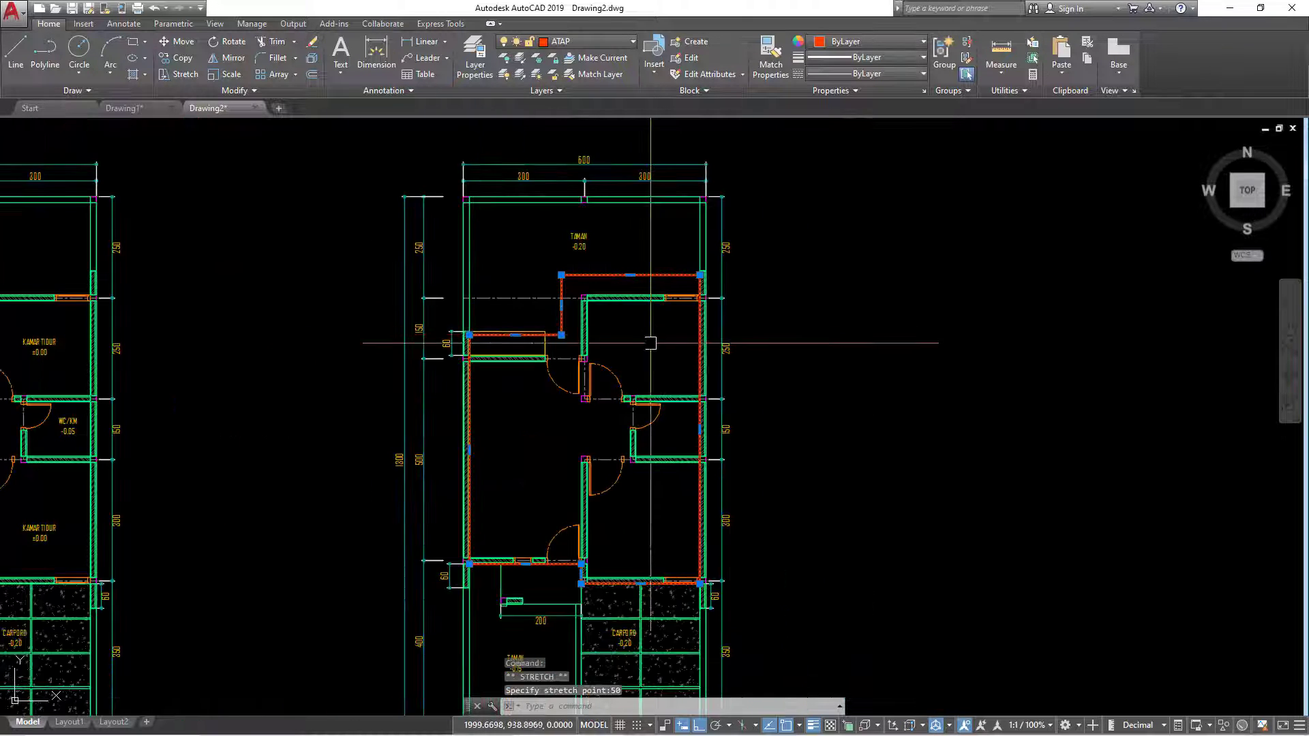
pyautogui.moveTo(546, 586); pyautogui.dragTo(545, 470, button='middle')
pyautogui.scroll(8, 549, 436)
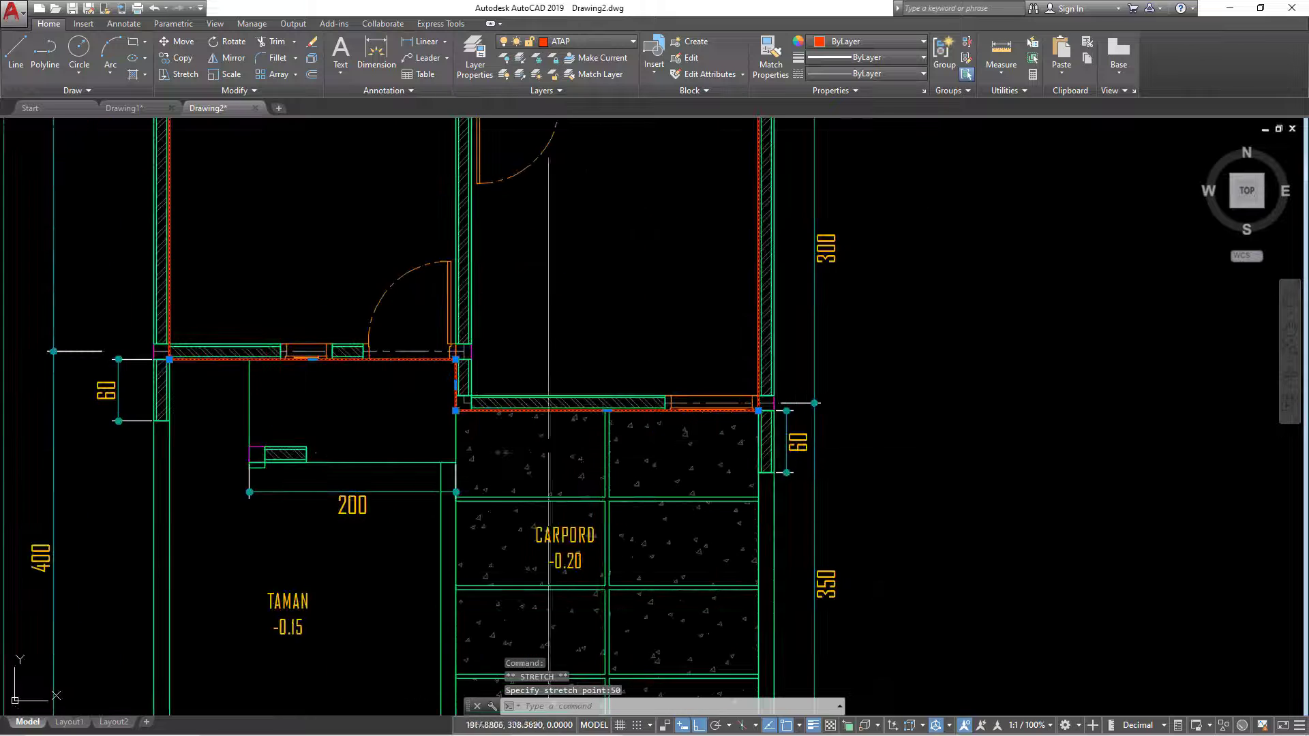
pyautogui.click(606, 410)
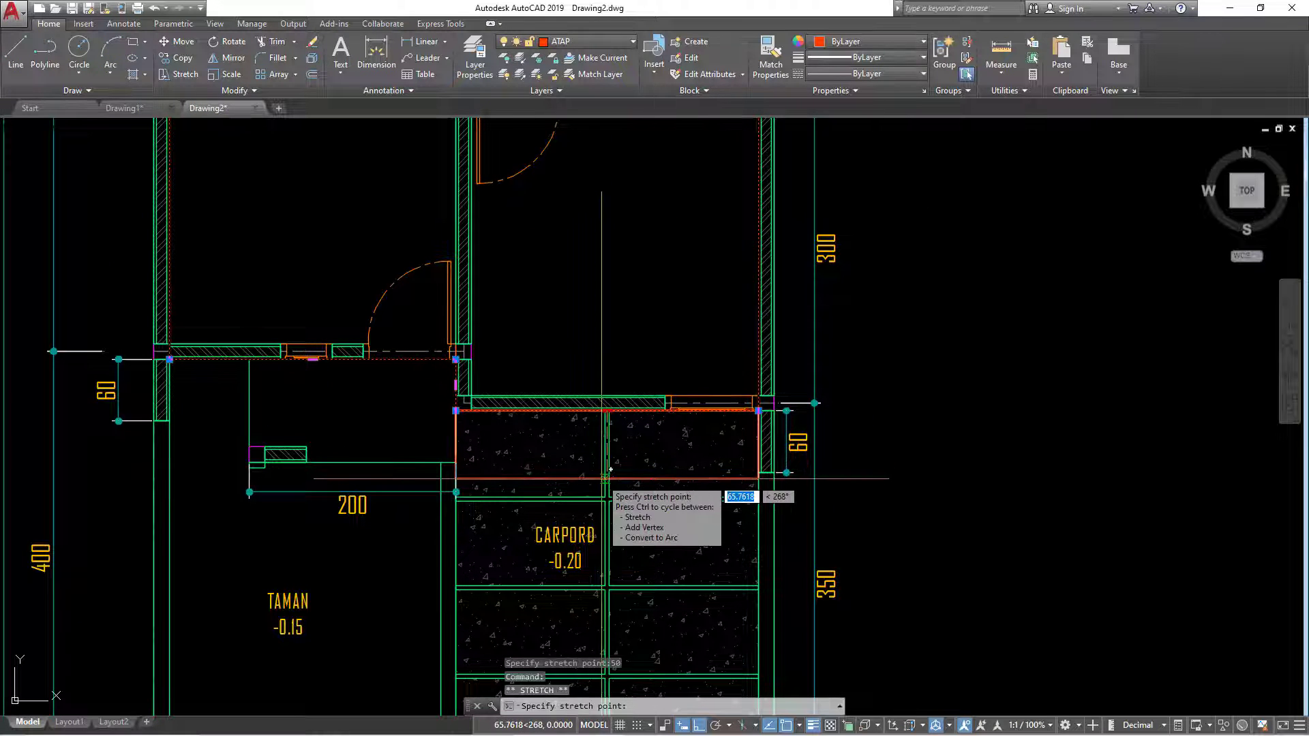
pyautogui.write('50')
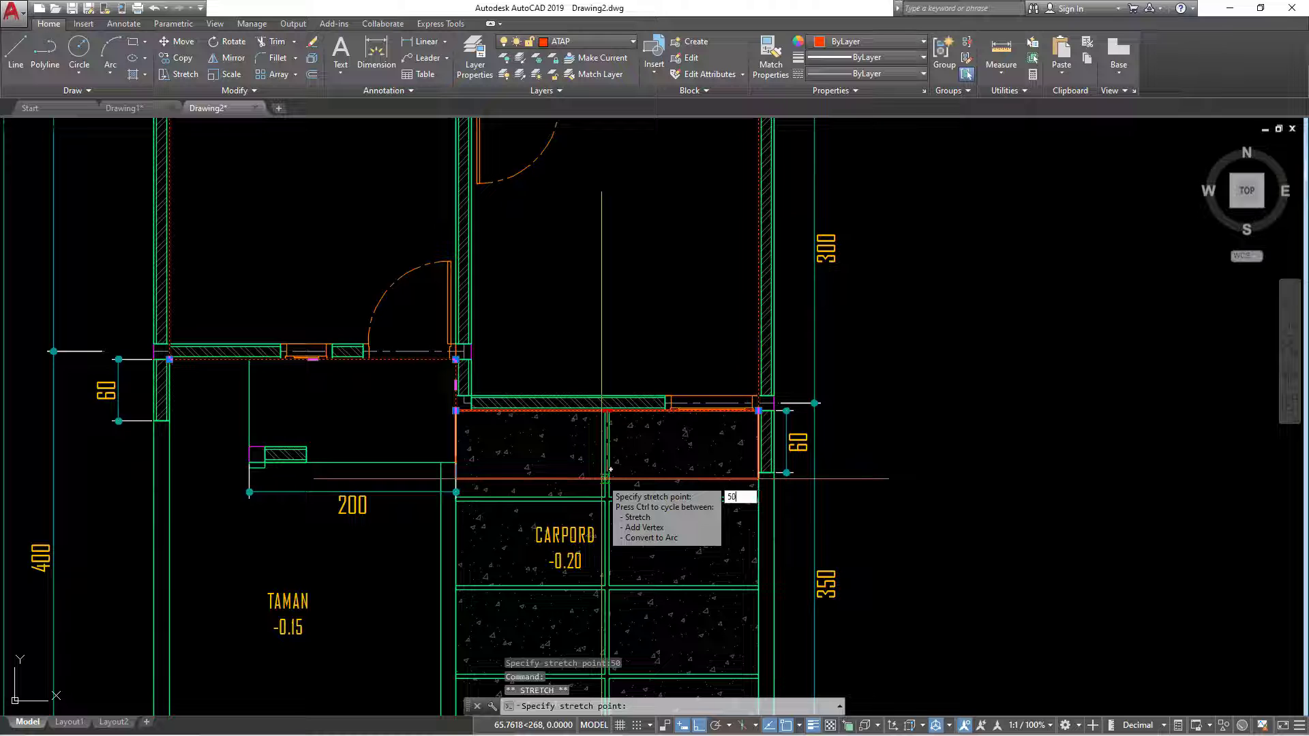
pyautogui.press('Return')
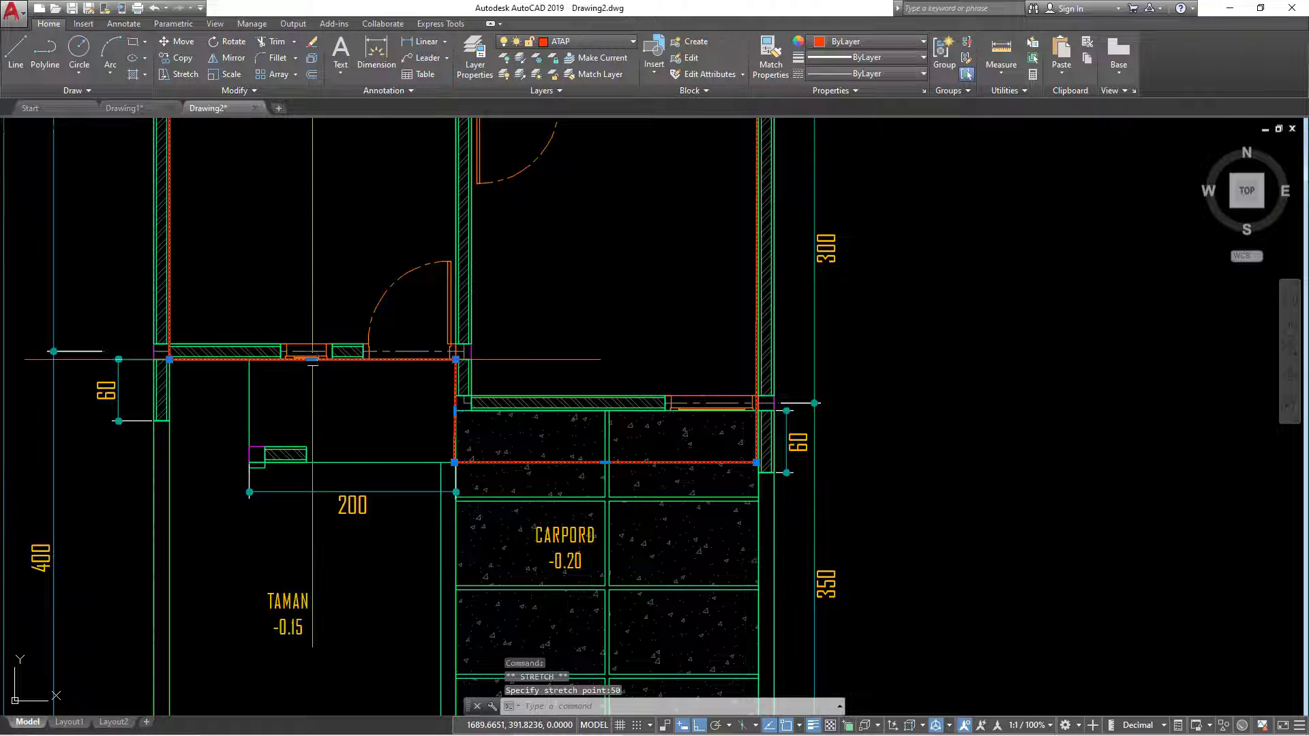
pyautogui.click(313, 359)
pyautogui.write('50')
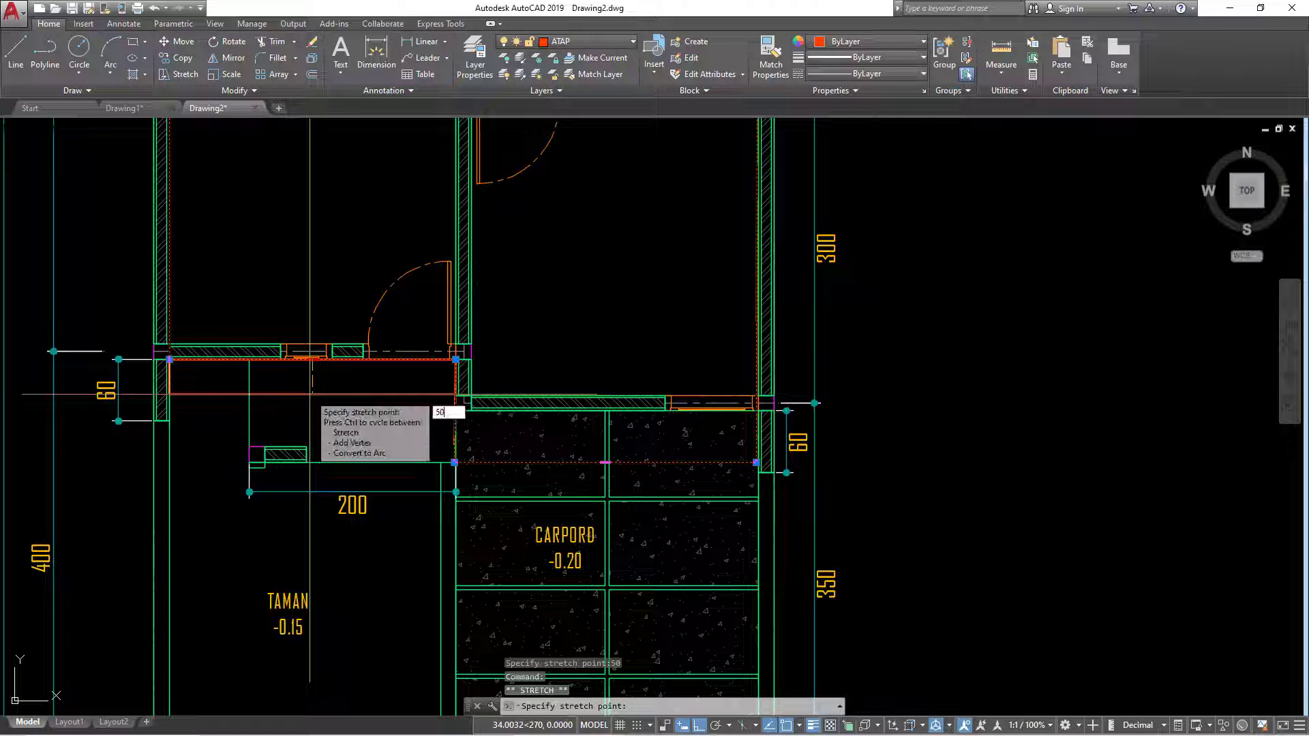
pyautogui.press('Return')
pyautogui.scroll(-3, 461, 436)
pyautogui.scroll(1, 497, 433)
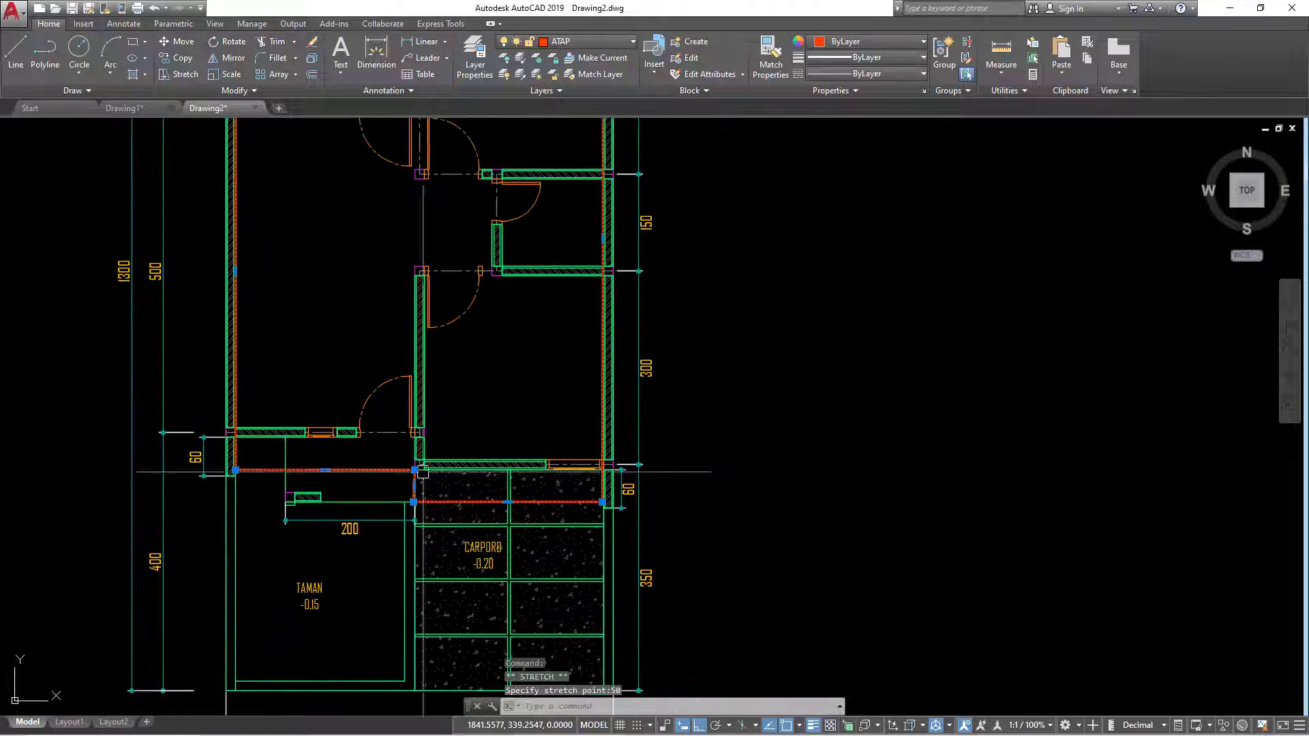
pyautogui.scroll(-1, 497, 434)
pyautogui.scroll(1, 483, 483)
pyautogui.moveTo(483, 483); pyautogui.dragTo(481, 549, button='middle')
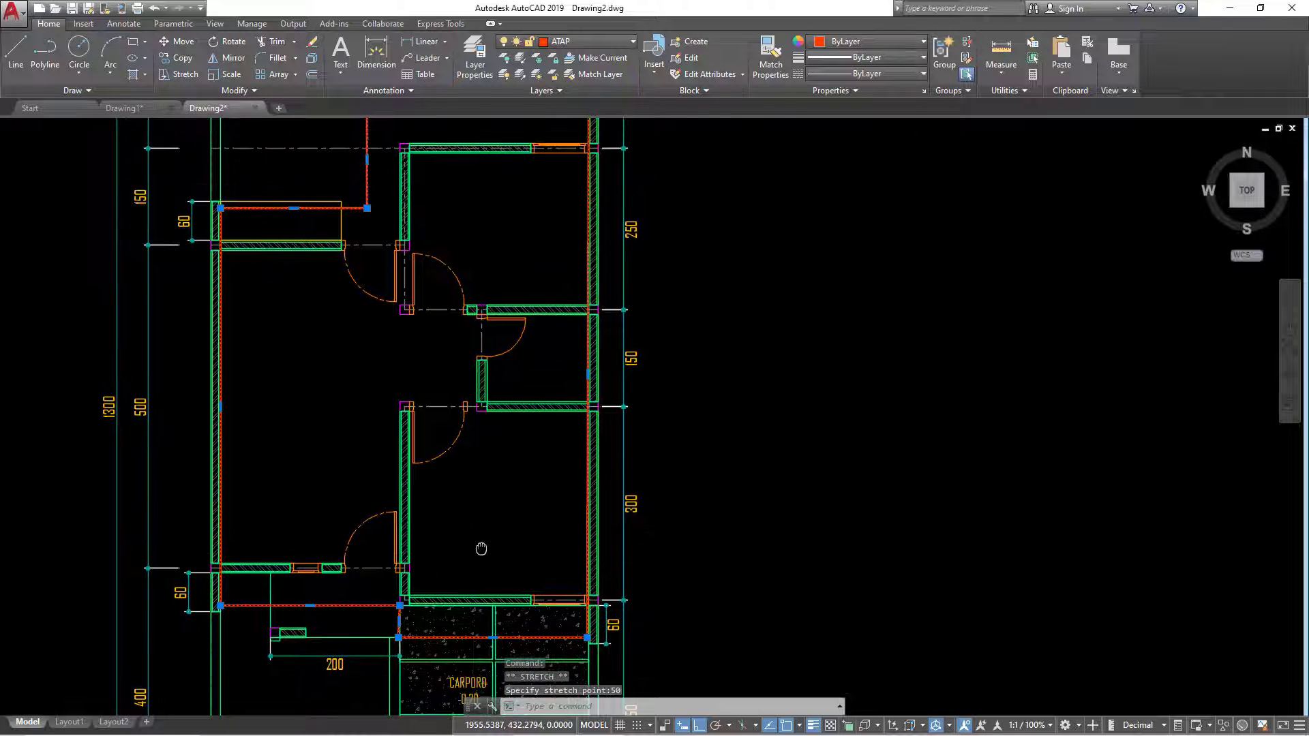
# Select the two horizontal wall segments, then cancel the selection.
pyautogui.press('Escape')
pyautogui.click(529, 454)
pyautogui.click(488, 266)
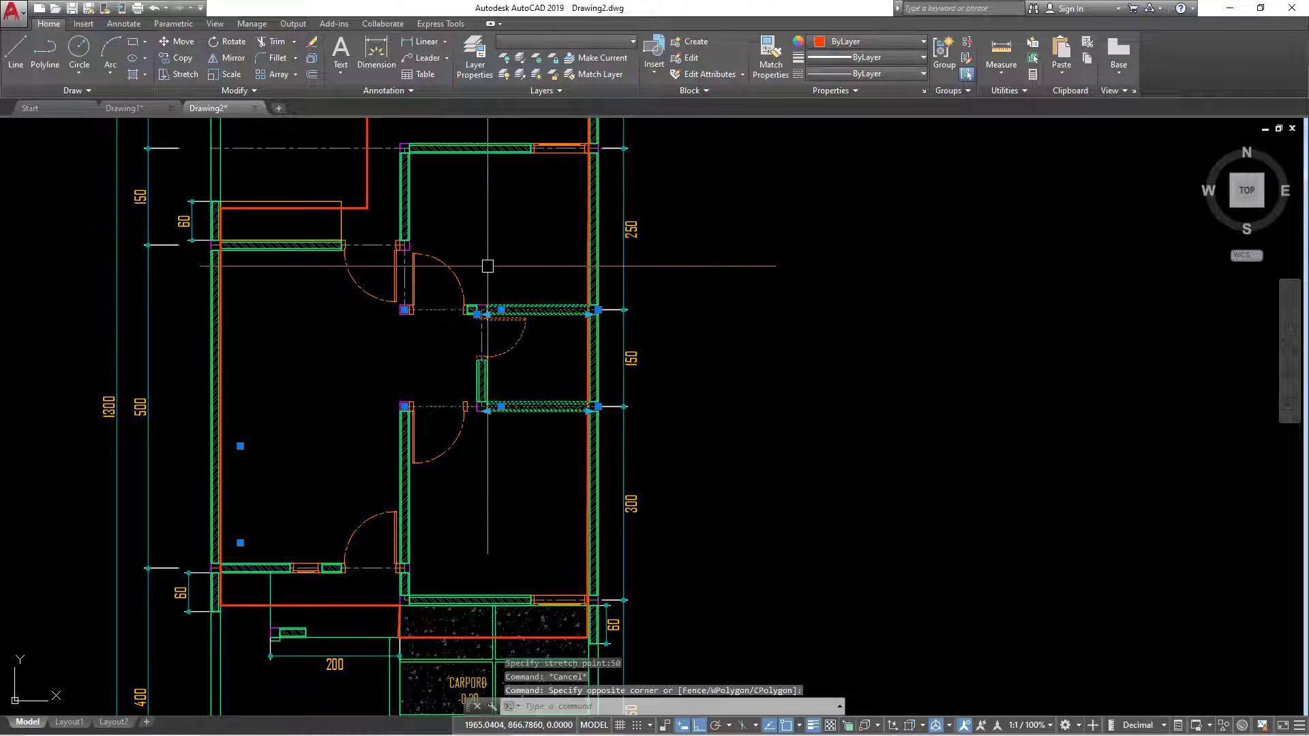
pyautogui.click(526, 462)
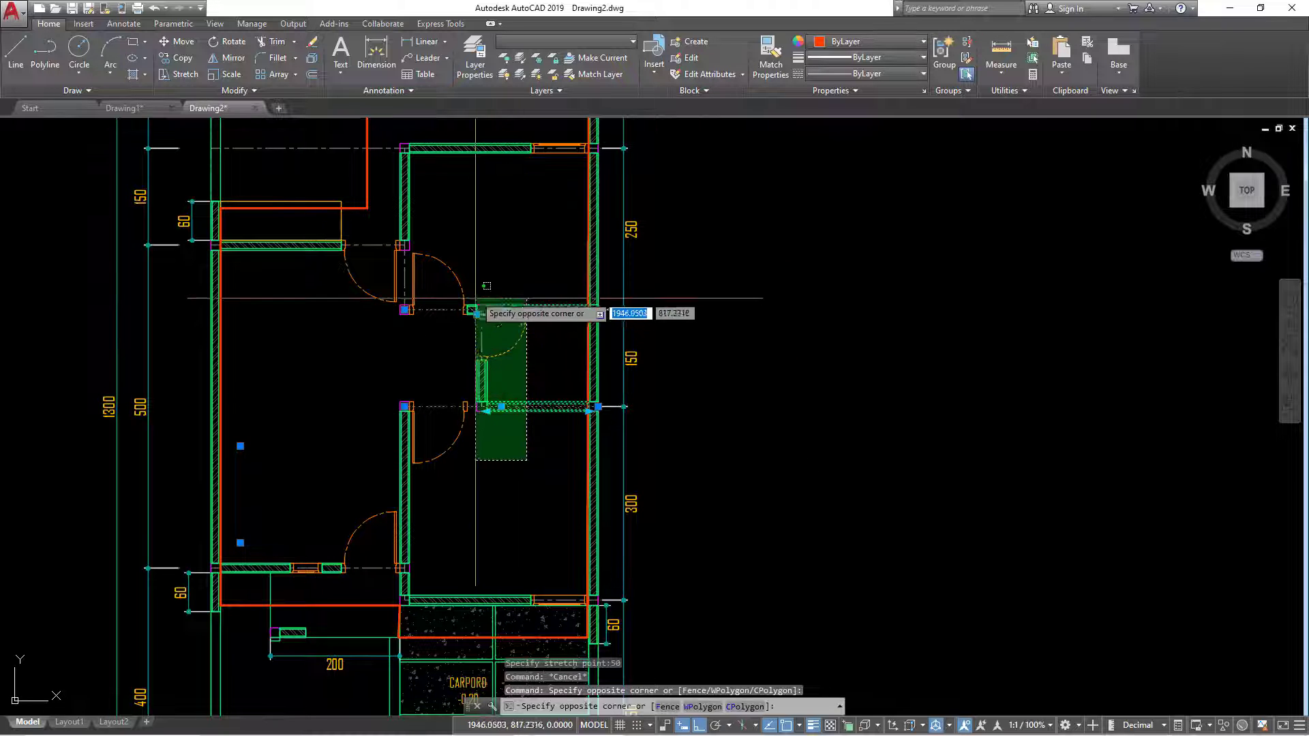
pyautogui.press('Escape')
# Try grip-stretching the carport's left red roof edge, then cancel it.
pyautogui.scroll(3, 443, 682)
pyautogui.scroll(1, 443, 682)
pyautogui.scroll(1, 325, 505)
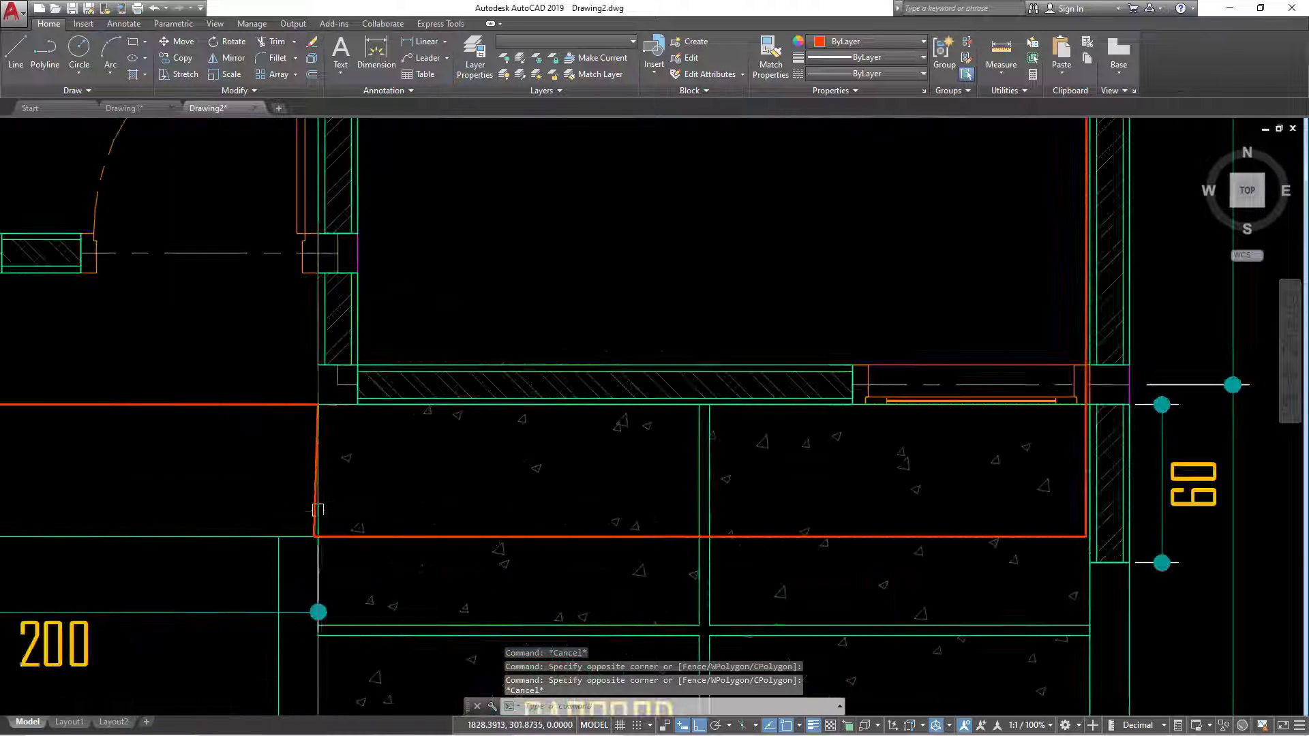
pyautogui.scroll(5, 316, 503)
pyautogui.click(313, 488)
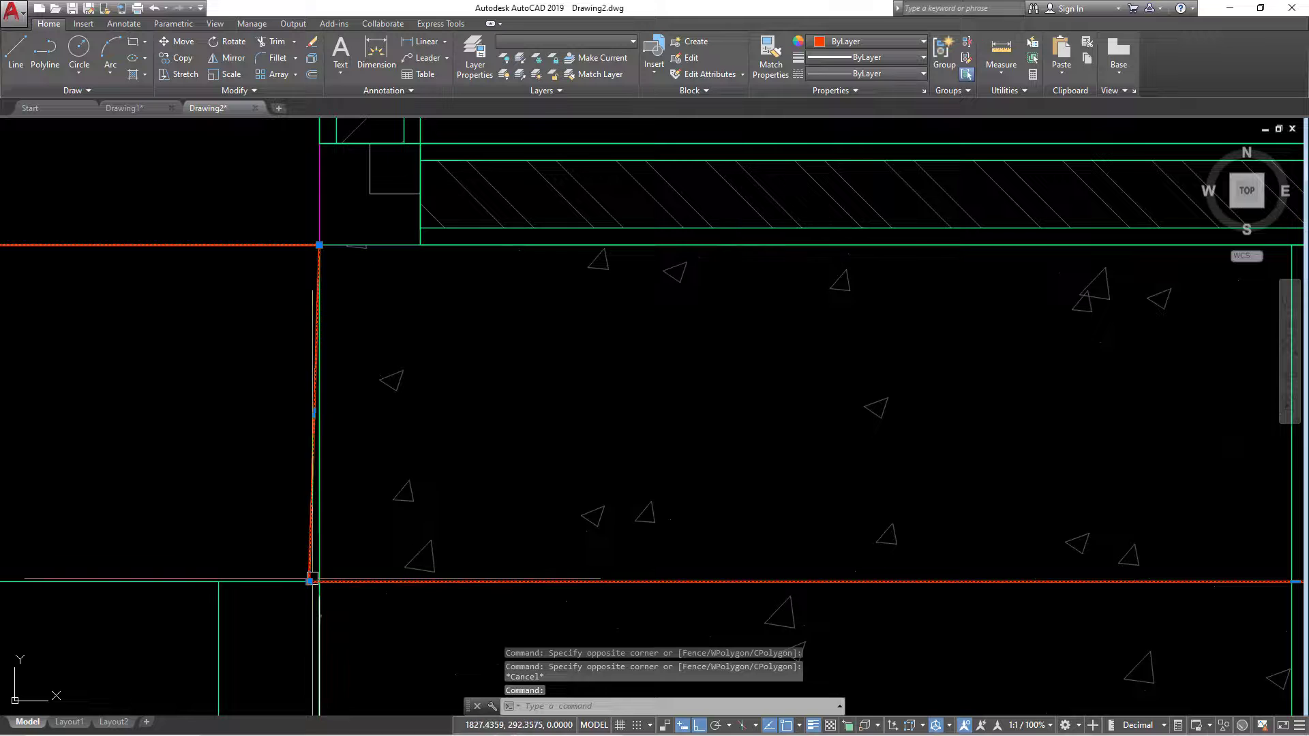
pyautogui.click(310, 580)
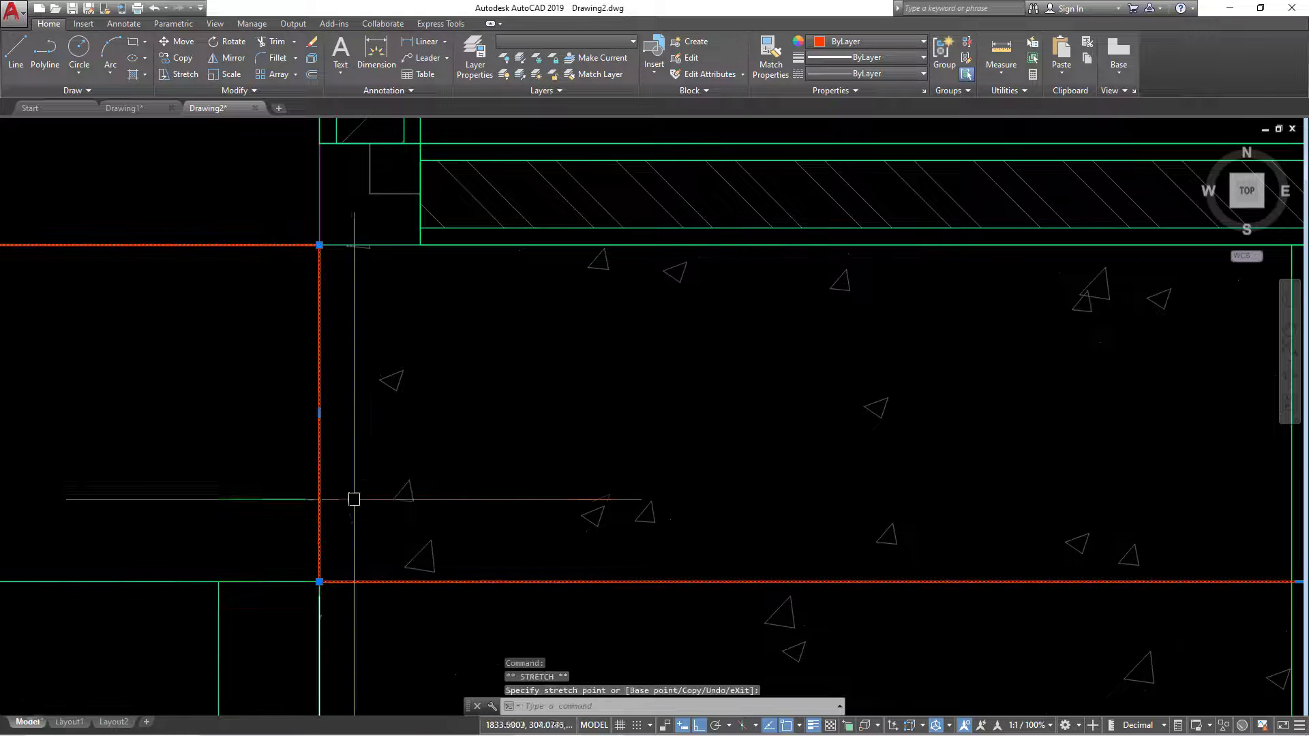
pyautogui.press('Escape')
pyautogui.scroll(-3, 353, 499)
pyautogui.scroll(-2, 438, 388)
# Delete the interior walls, doors and the wall segment by the lower door.
pyautogui.click(498, 436)
pyautogui.click(456, 321)
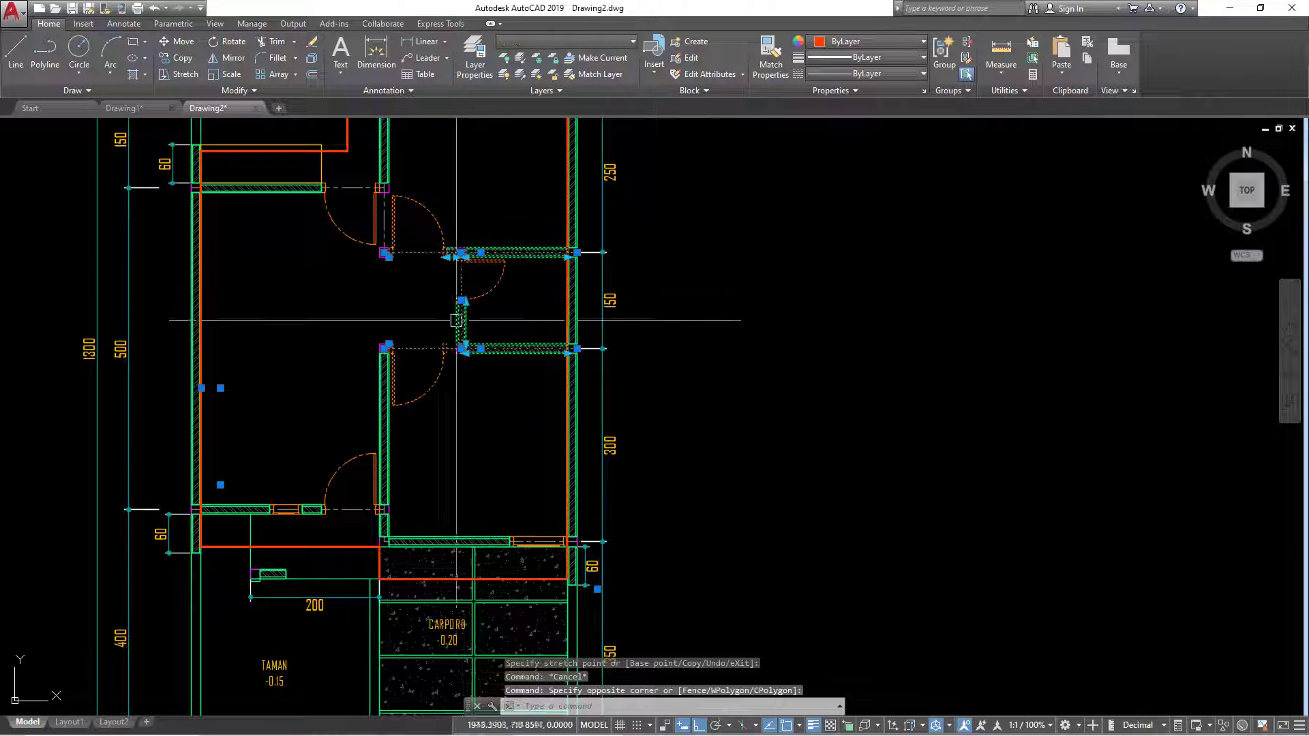
pyautogui.click(471, 429)
pyautogui.write('E')
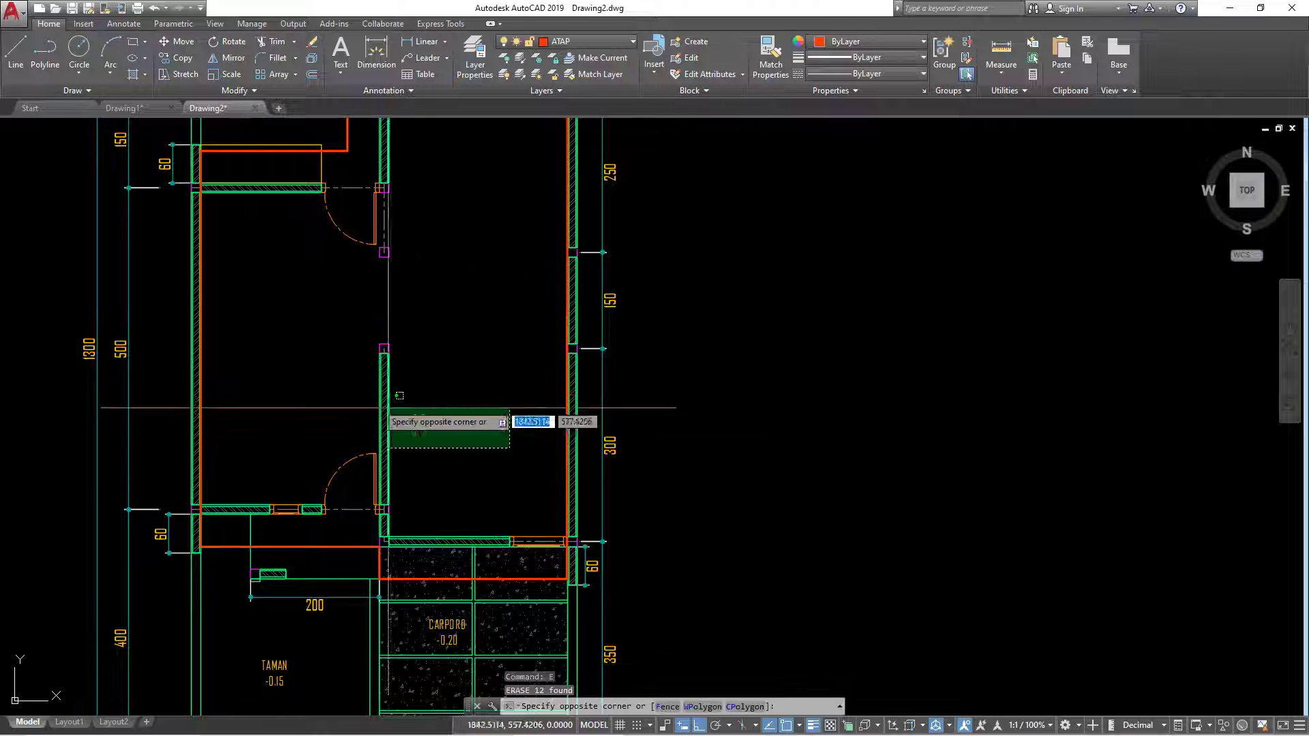
pyautogui.click(375, 409)
pyautogui.press('Delete')
pyautogui.click(356, 531)
pyautogui.click(272, 470)
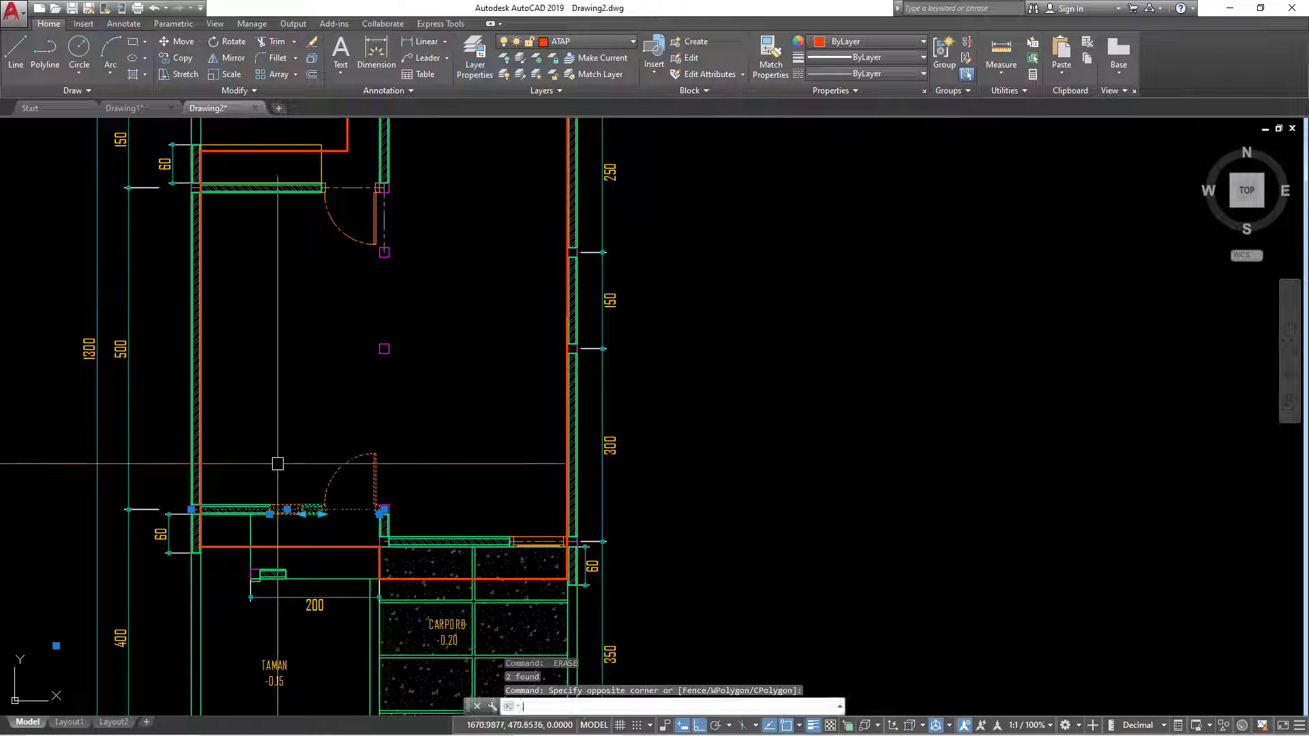
pyautogui.scroll(2, 265, 521)
pyautogui.press('Delete')
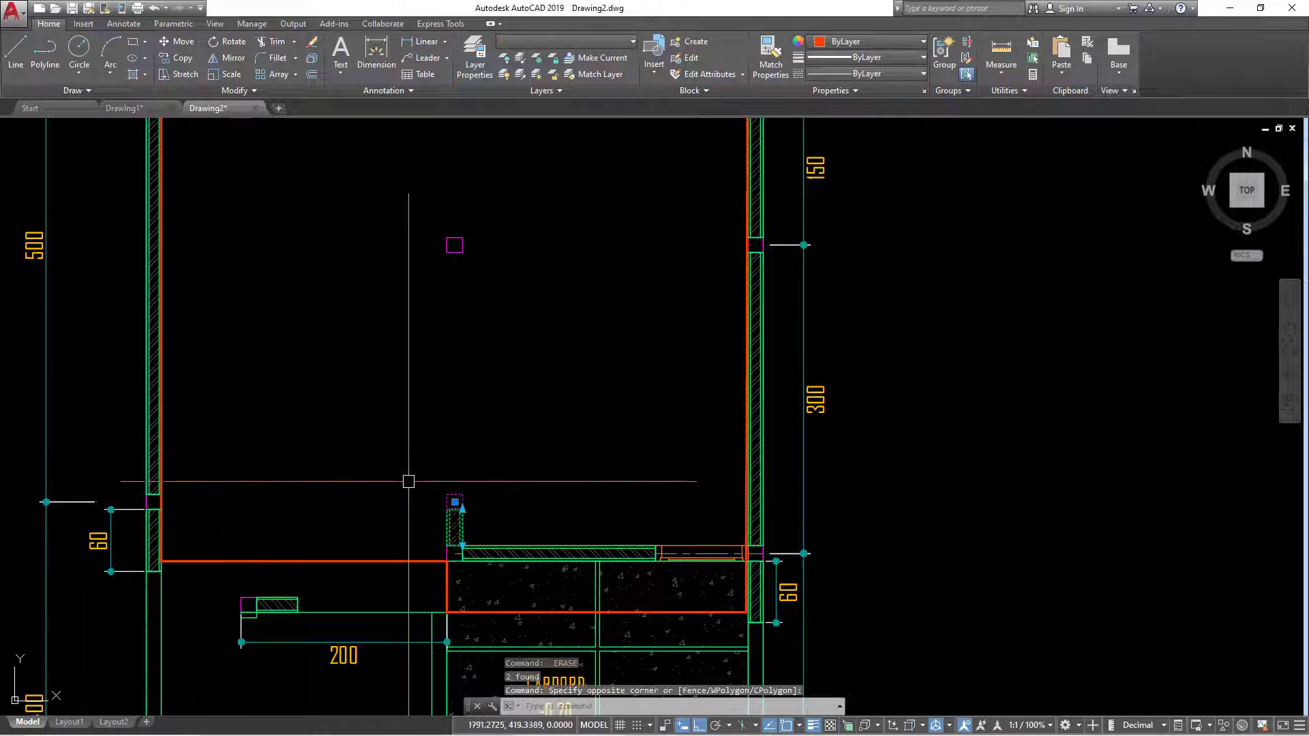
# Delete the lower-left door and the top wall segments.
pyautogui.scroll(-2, 469, 409)
pyautogui.moveTo(468, 412); pyautogui.dragTo(476, 521, button='middle')
pyautogui.click(534, 497)
pyautogui.click(433, 287)
pyautogui.press('Delete')
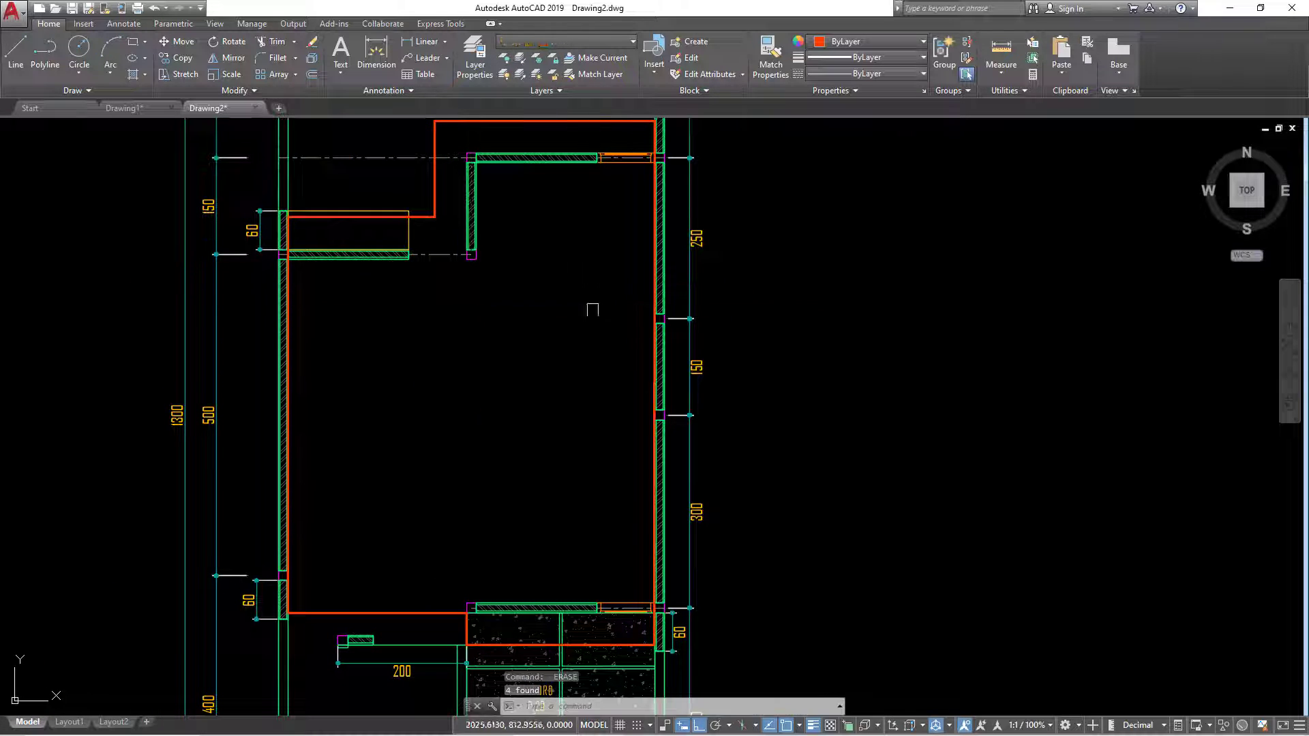
pyautogui.click(478, 286)
pyautogui.click(348, 249)
pyautogui.press('Delete')
# Delete the remaining wall pieces plus the carport hatch and its wall piece.
pyautogui.scroll(2, 600, 272)
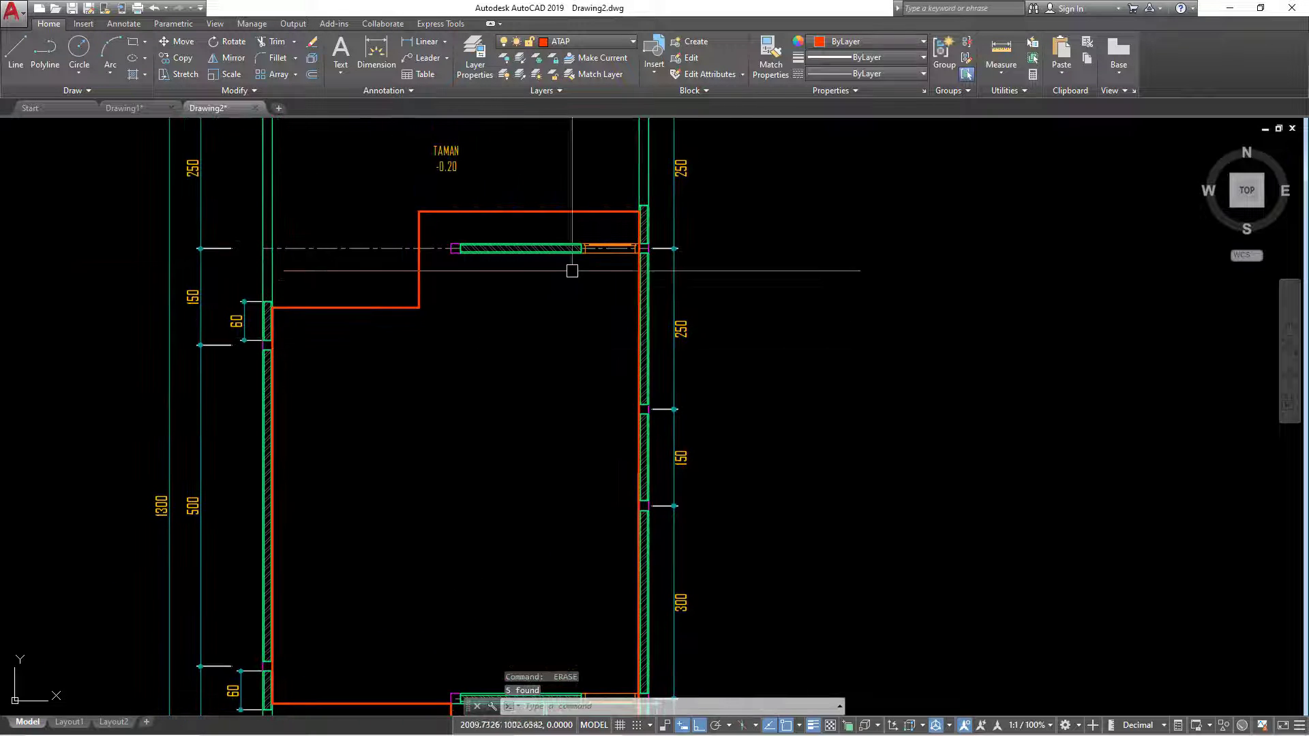
pyautogui.scroll(2, 607, 269)
pyautogui.click(621, 270)
pyautogui.click(339, 207)
pyautogui.press('Delete')
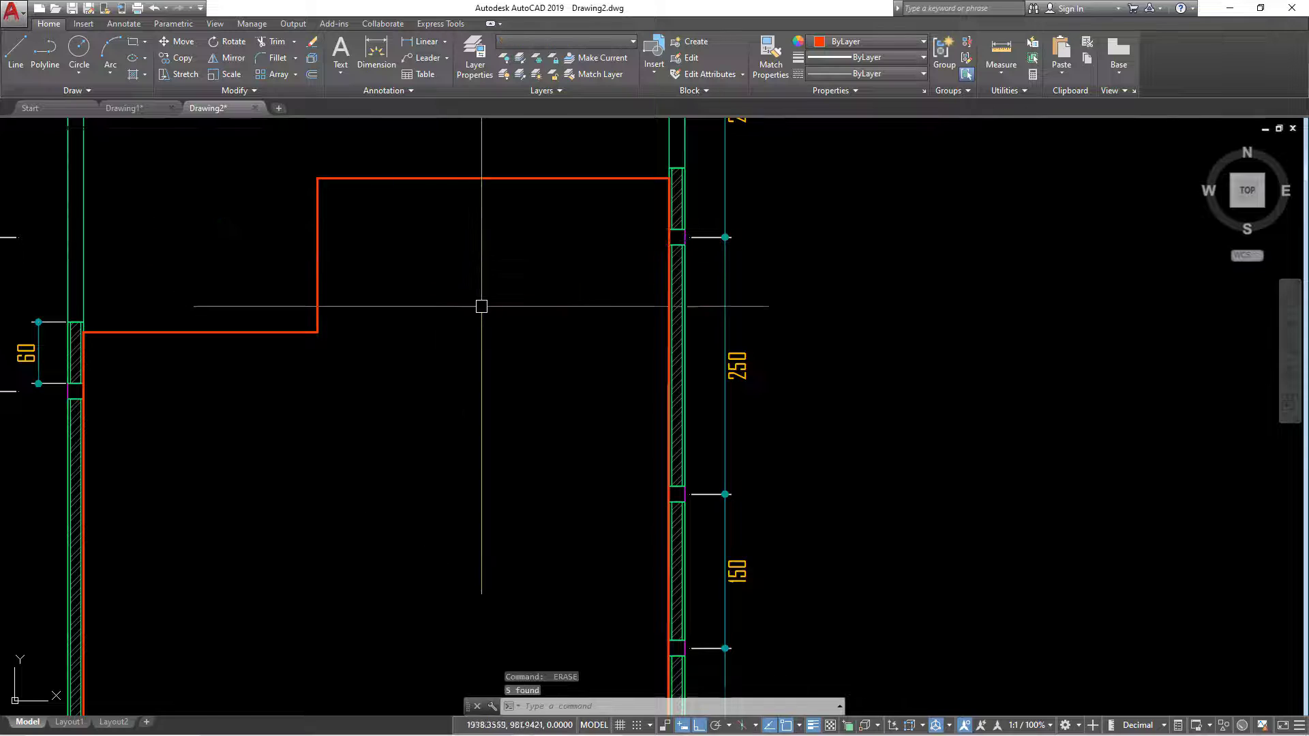
pyautogui.scroll(-3, 480, 302)
pyautogui.scroll(1, 613, 213)
pyautogui.scroll(2, 482, 492)
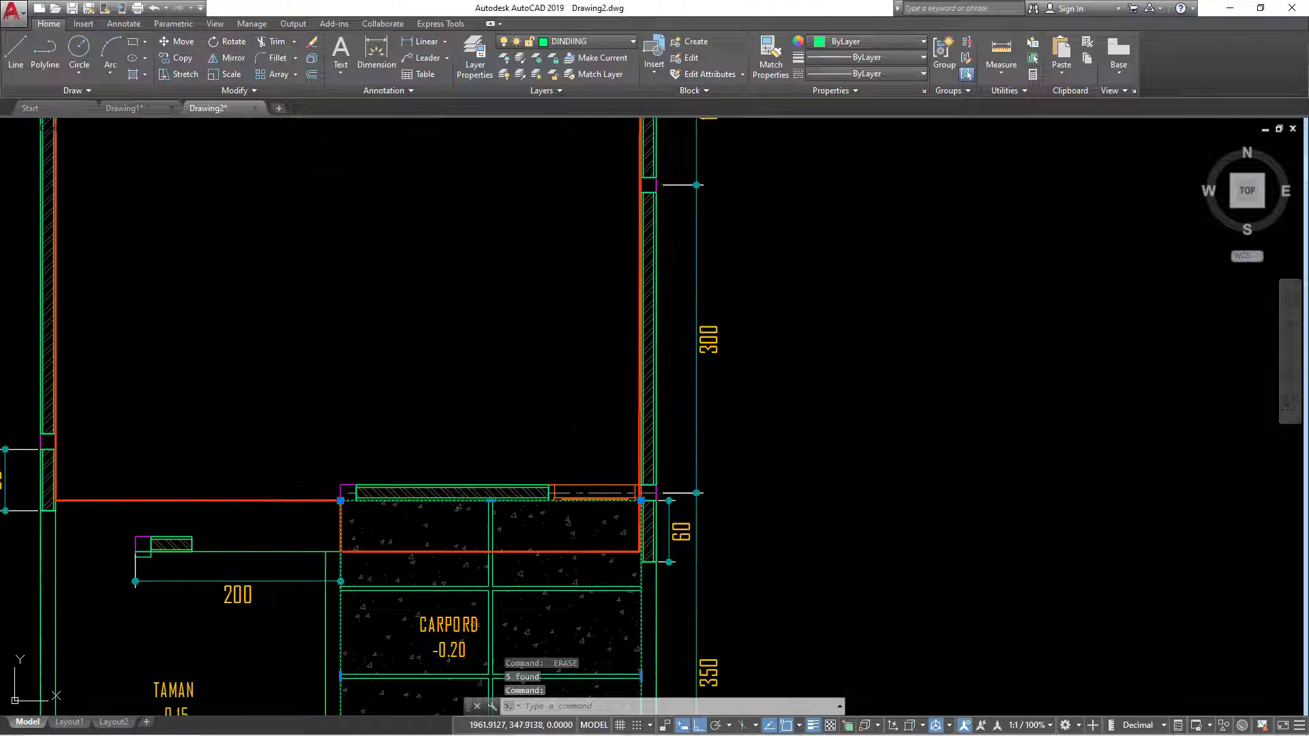
pyautogui.click(437, 464)
pyautogui.click(352, 498)
pyautogui.press('Delete')
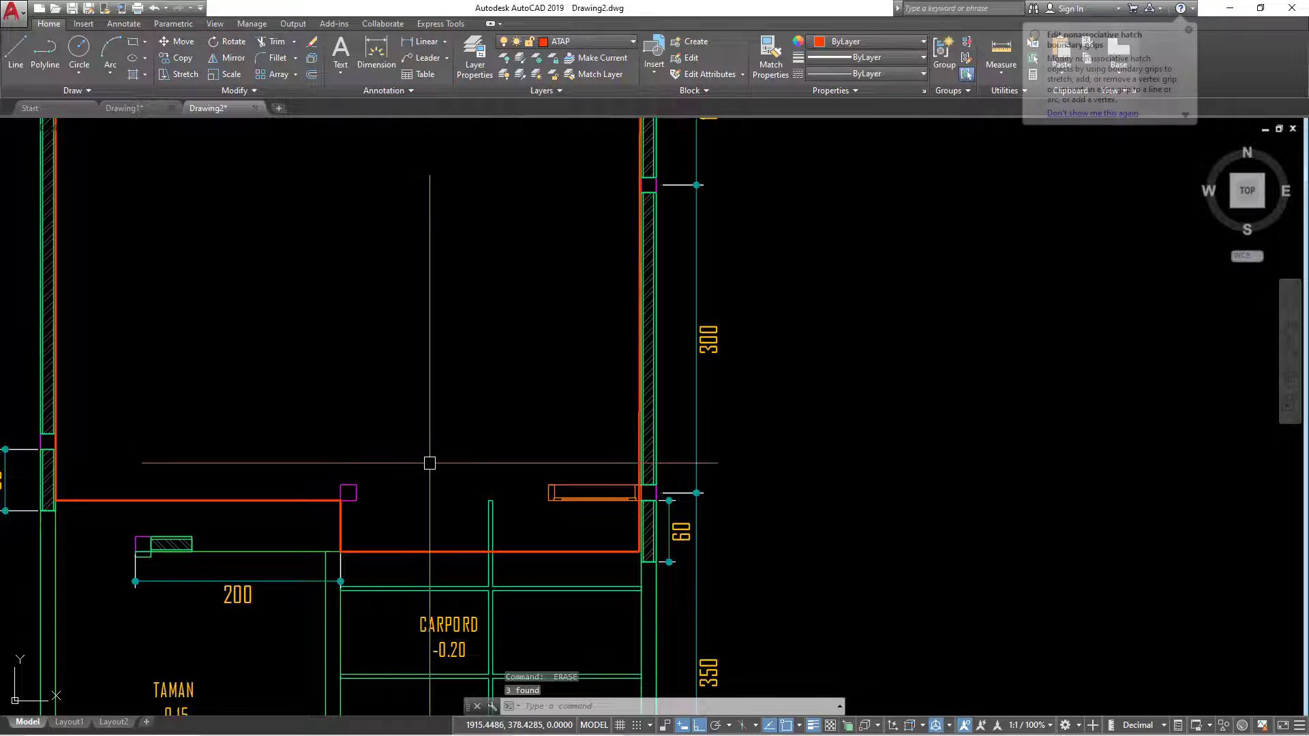
# Delete the two columns at and beside the carport corner.
pyautogui.scroll(-3, 365, 412)
pyautogui.scroll(3, 368, 449)
pyautogui.click(588, 486)
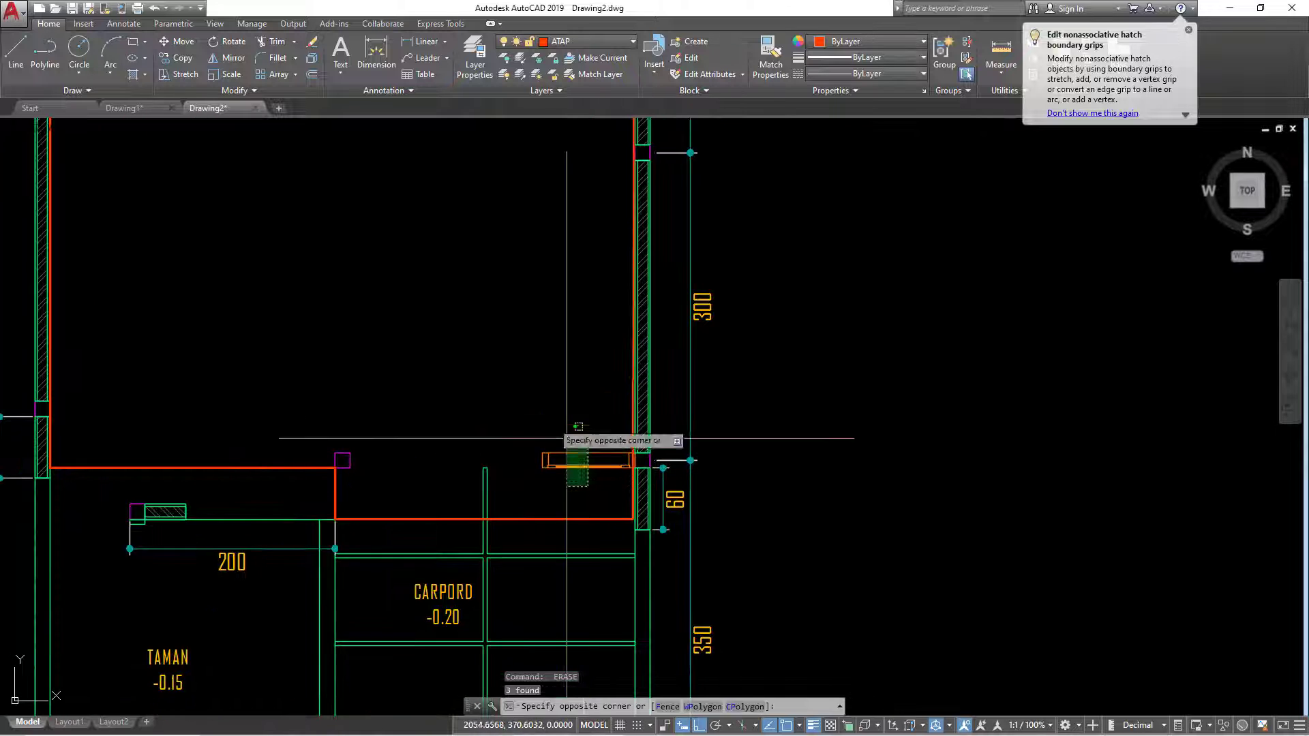
pyautogui.click(567, 438)
pyautogui.scroll(-2, 533, 404)
pyautogui.scroll(3, 363, 468)
pyautogui.click(344, 478)
pyautogui.click(311, 430)
pyautogui.press('Return')
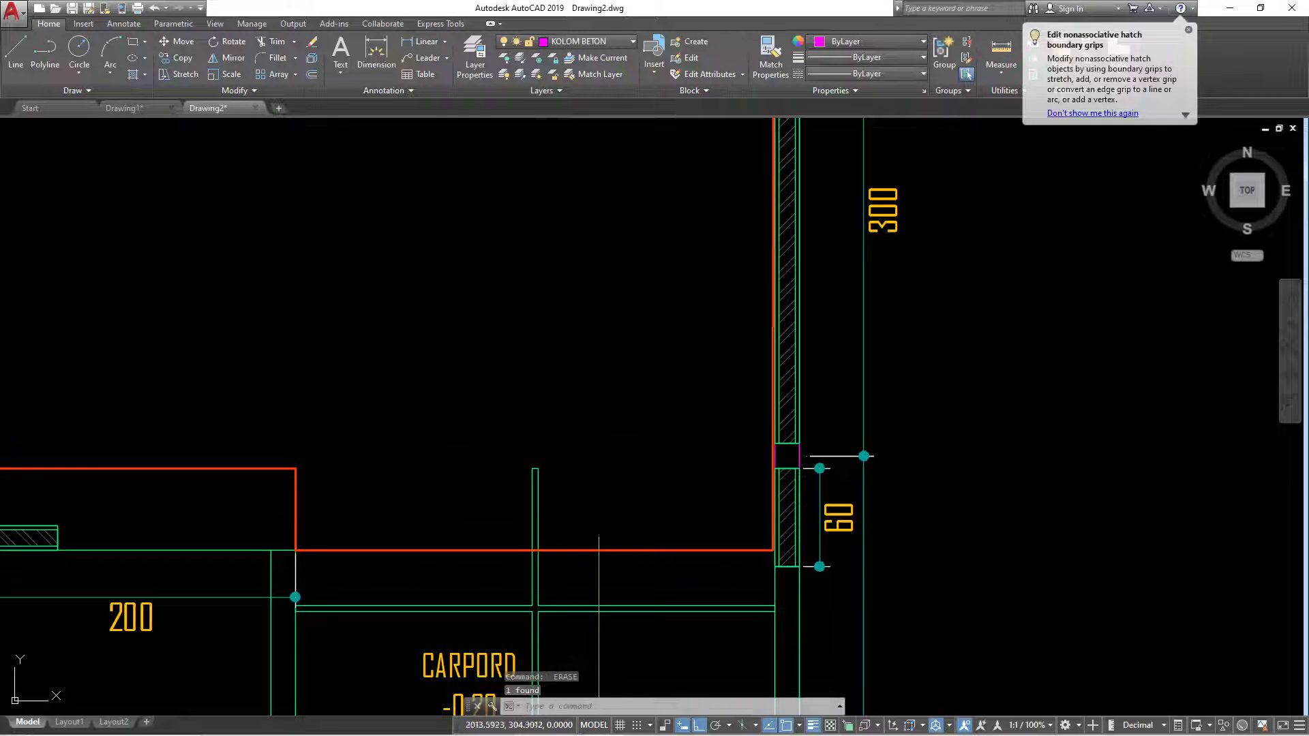
# Delete the vertical line beside the carport.
pyautogui.click(540, 525)
pyautogui.click(479, 459)
pyautogui.press('Return')
pyautogui.scroll(-3, 595, 486)
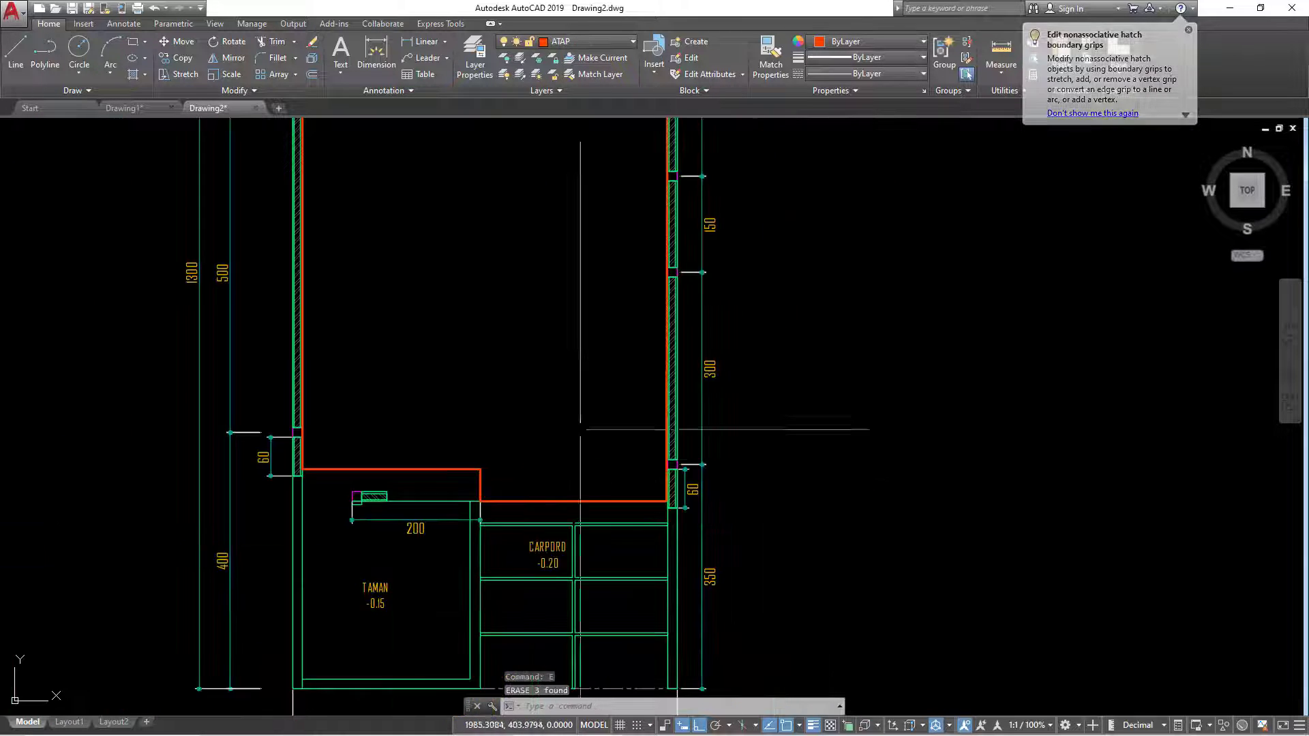
pyautogui.scroll(2, 580, 525)
# Undo the last several erasures to restore the copied plan's walls.
pyautogui.moveTo(559, 493); pyautogui.dragTo(544, 497, button='middle')
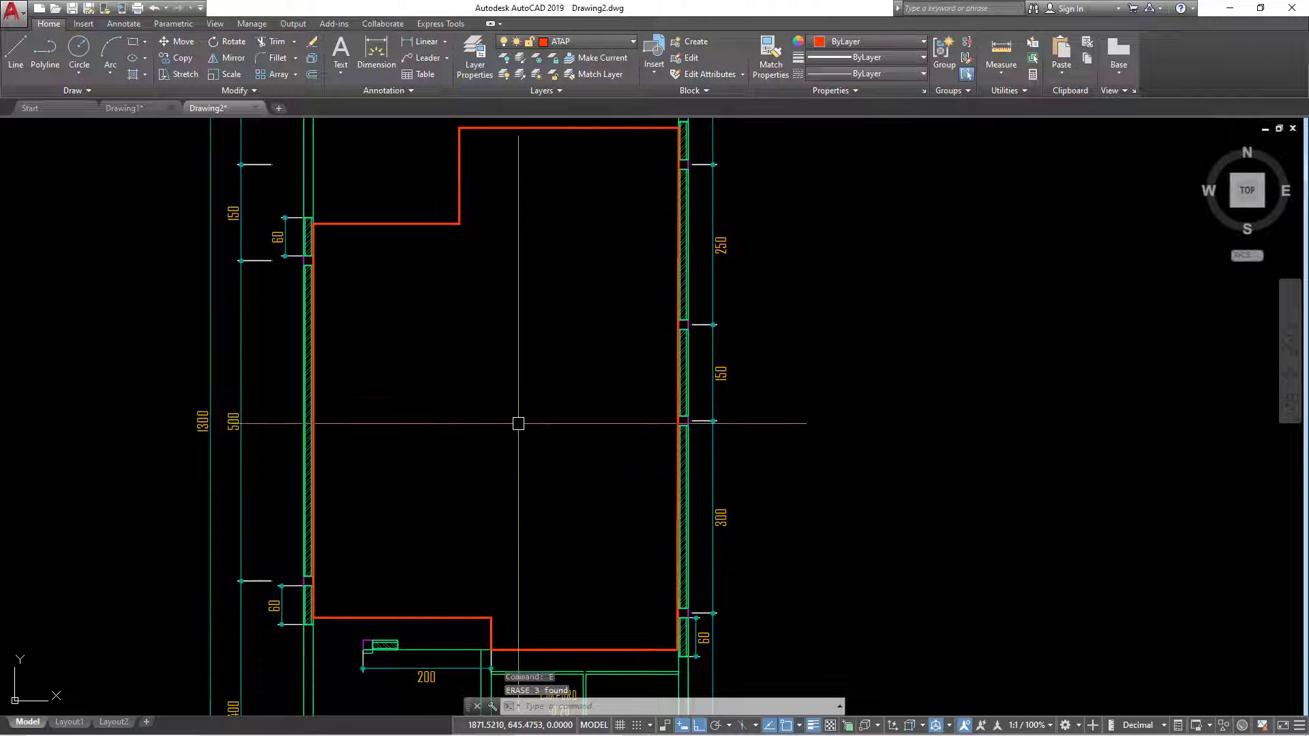
pyautogui.scroll(-2, 534, 438)
pyautogui.moveTo(534, 394)
pyautogui.mouseDown(button='middle')
pyautogui.moveTo(538, 413)
pyautogui.moveTo(649, 422)
pyautogui.mouseUp(button='middle')
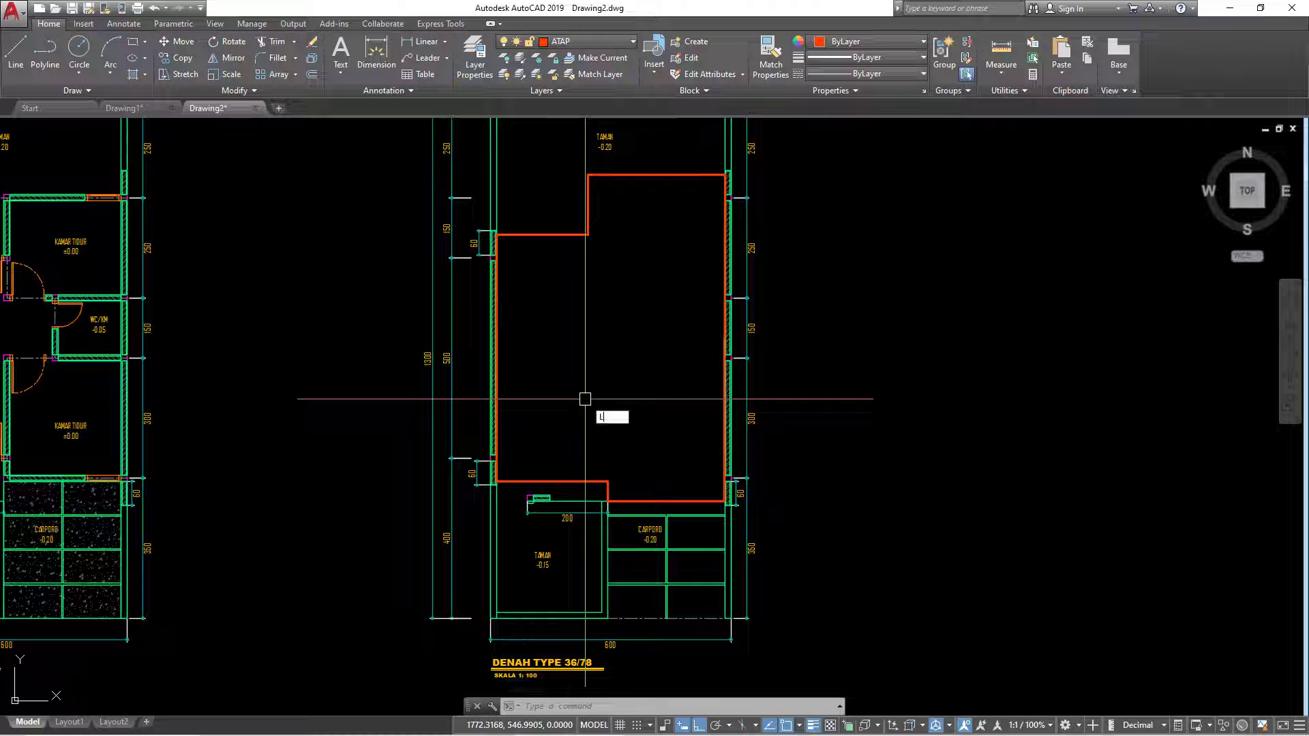
pyautogui.press('Escape')
pyautogui.hotkey('ctrl', 'z')
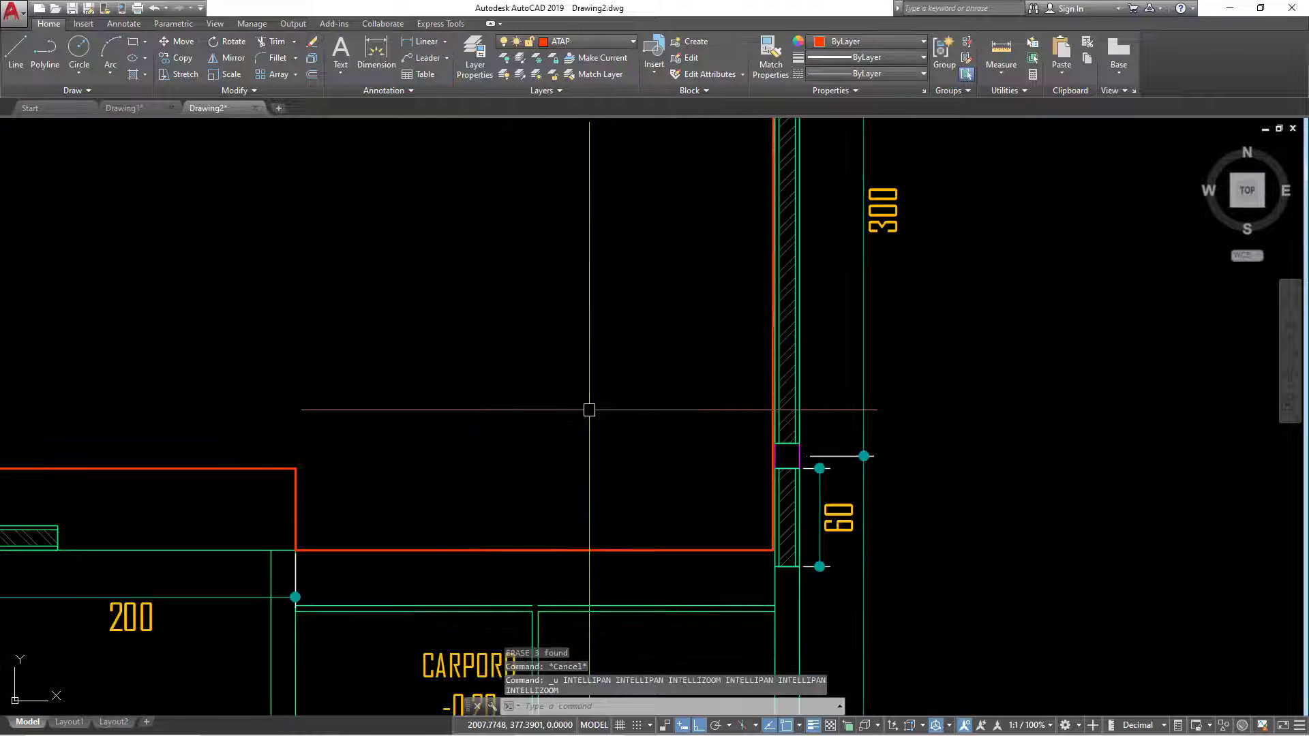
pyautogui.hotkey('ctrl', 'z')
pyautogui.hotkey('ctrl', 'z')
pyautogui.hotkey('ctrl', 'z')
pyautogui.hotkey('ctrl', 'z')
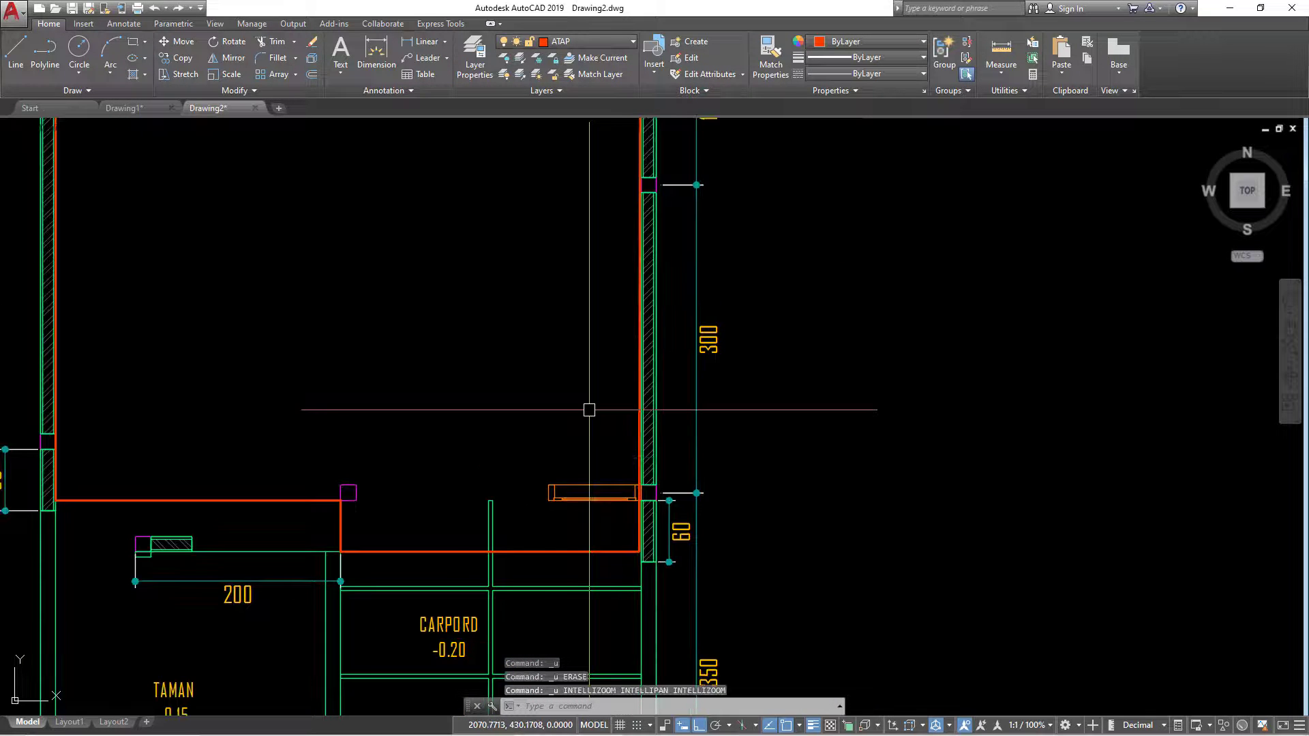
pyautogui.hotkey('ctrl', 'z')
pyautogui.hotkey('ctrl', 'z')
pyautogui.hotkey('ctrl', 'z')
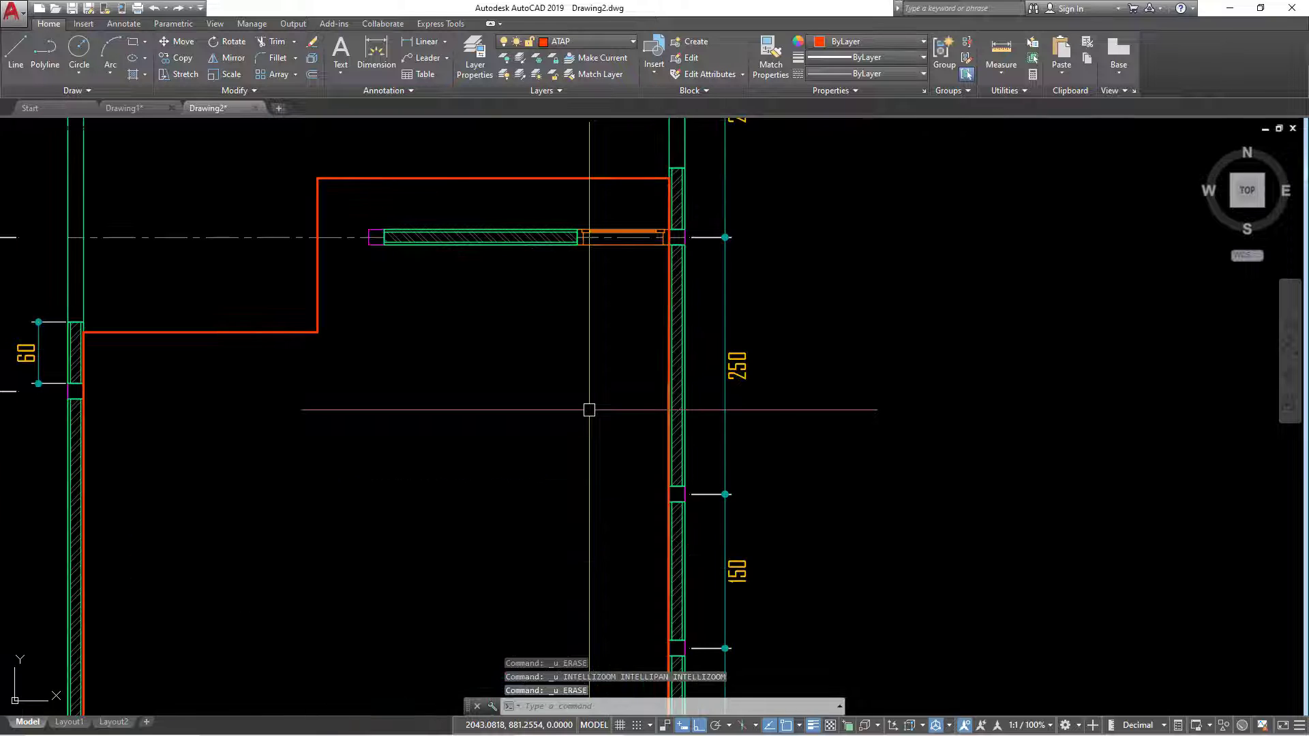
pyautogui.hotkey('ctrl', 'z')
pyautogui.hotkey('ctrl', 'z')
pyautogui.scroll(2, 589, 409)
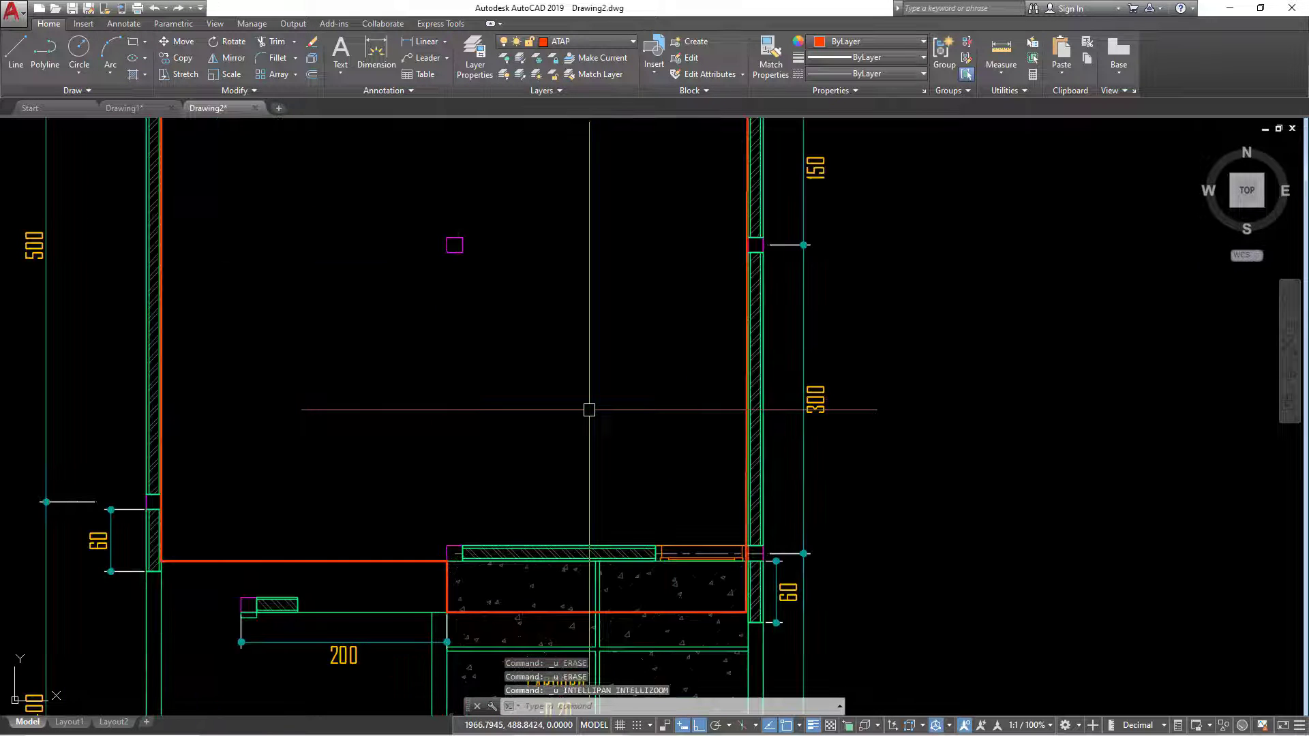
pyautogui.scroll(-4, 589, 409)
pyautogui.moveTo(579, 409)
pyautogui.mouseDown(button='middle')
pyautogui.moveTo(533, 438)
pyautogui.moveTo(578, 473)
pyautogui.moveTo(561, 528)
pyautogui.mouseUp(button='middle')
pyautogui.scroll(2, 525, 469)
pyautogui.write('L')
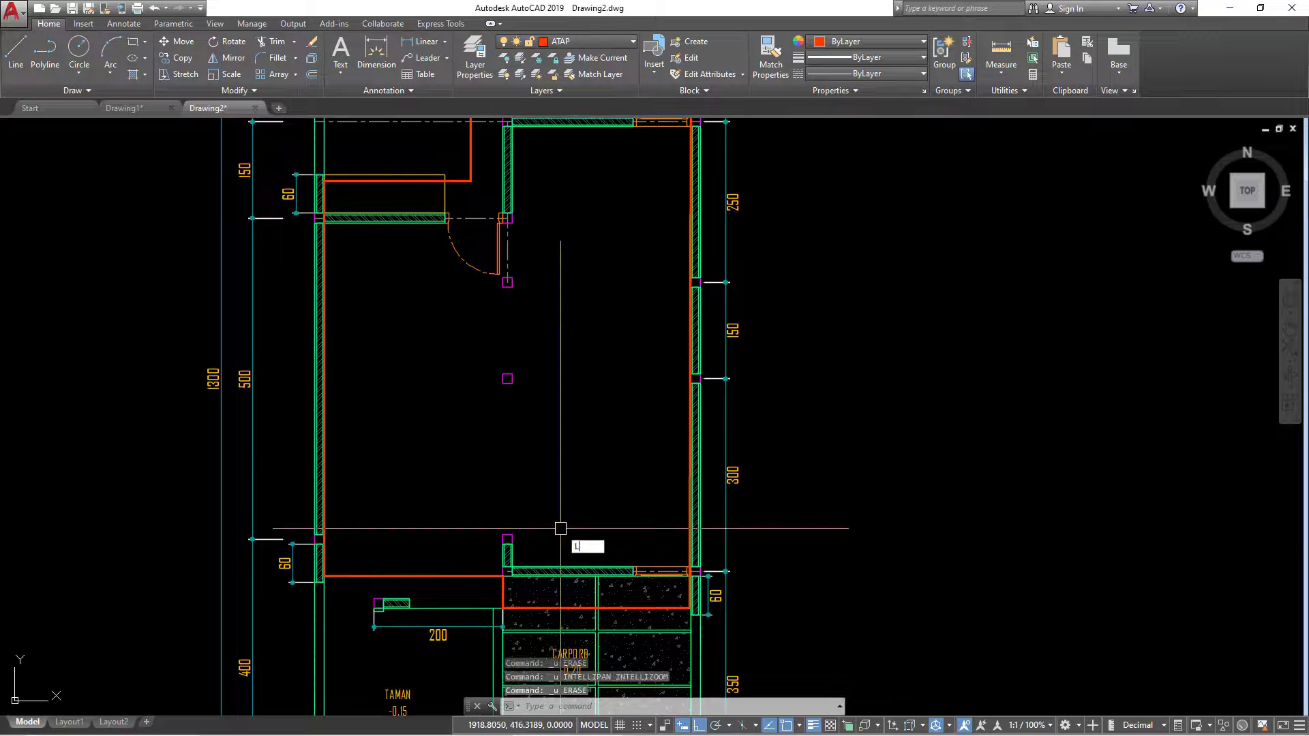
# Draw a line from the left wall to the interior wall.
pyautogui.press('Return')
pyautogui.click(319, 378)
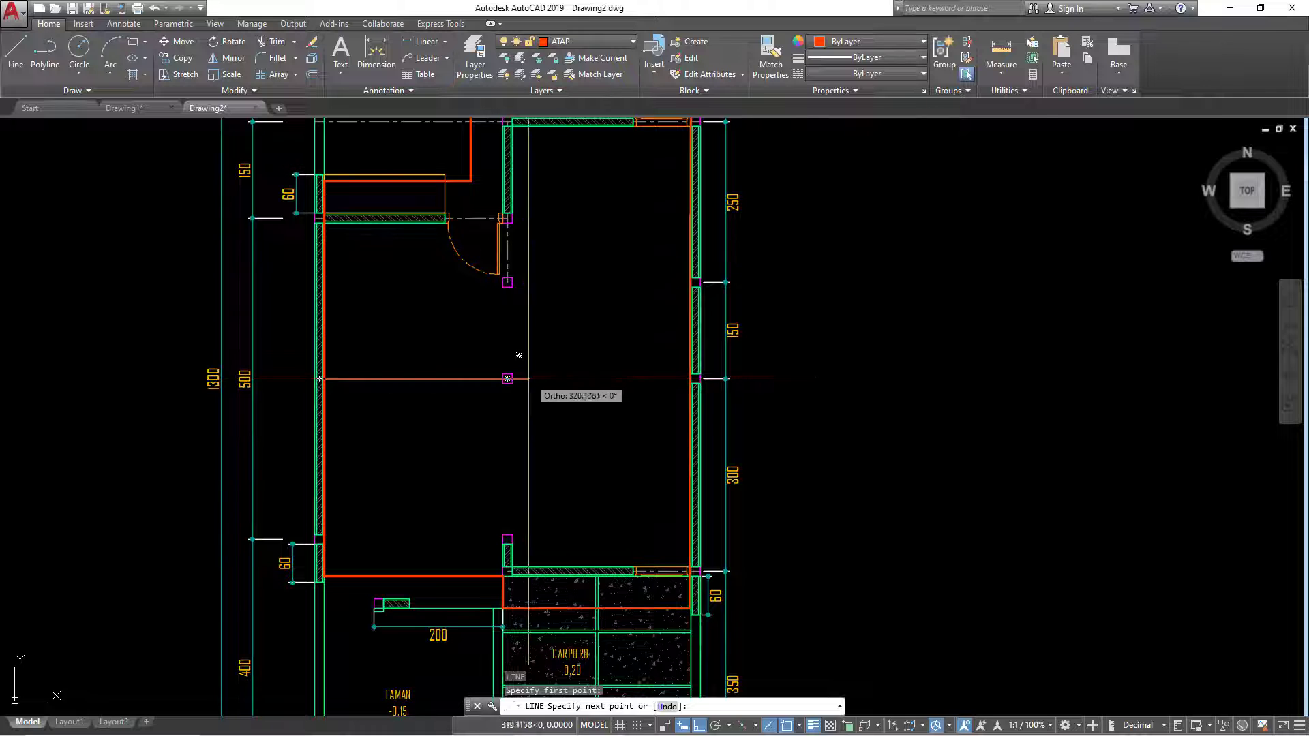
pyautogui.scroll(4, 519, 355)
pyautogui.click(501, 376)
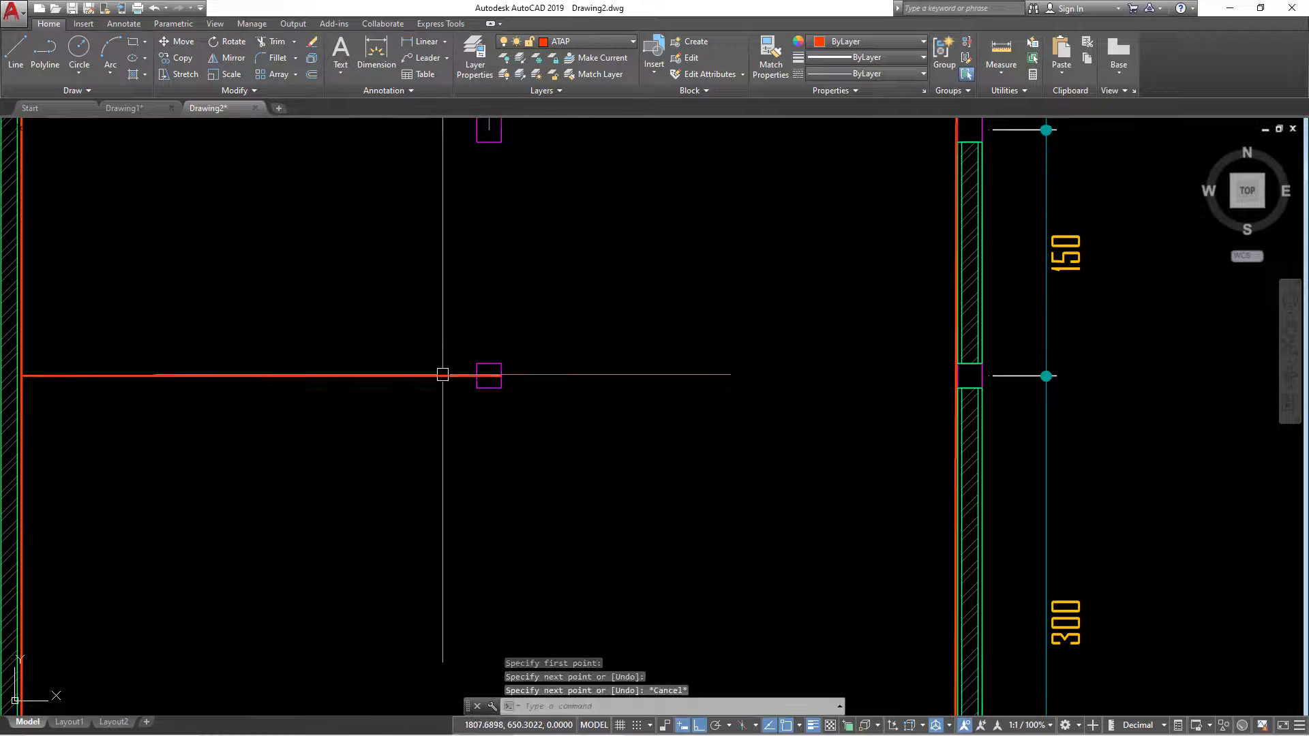
pyautogui.press('Escape')
# Grip-stretch the red roof line's end by 50.
pyautogui.click(501, 376)
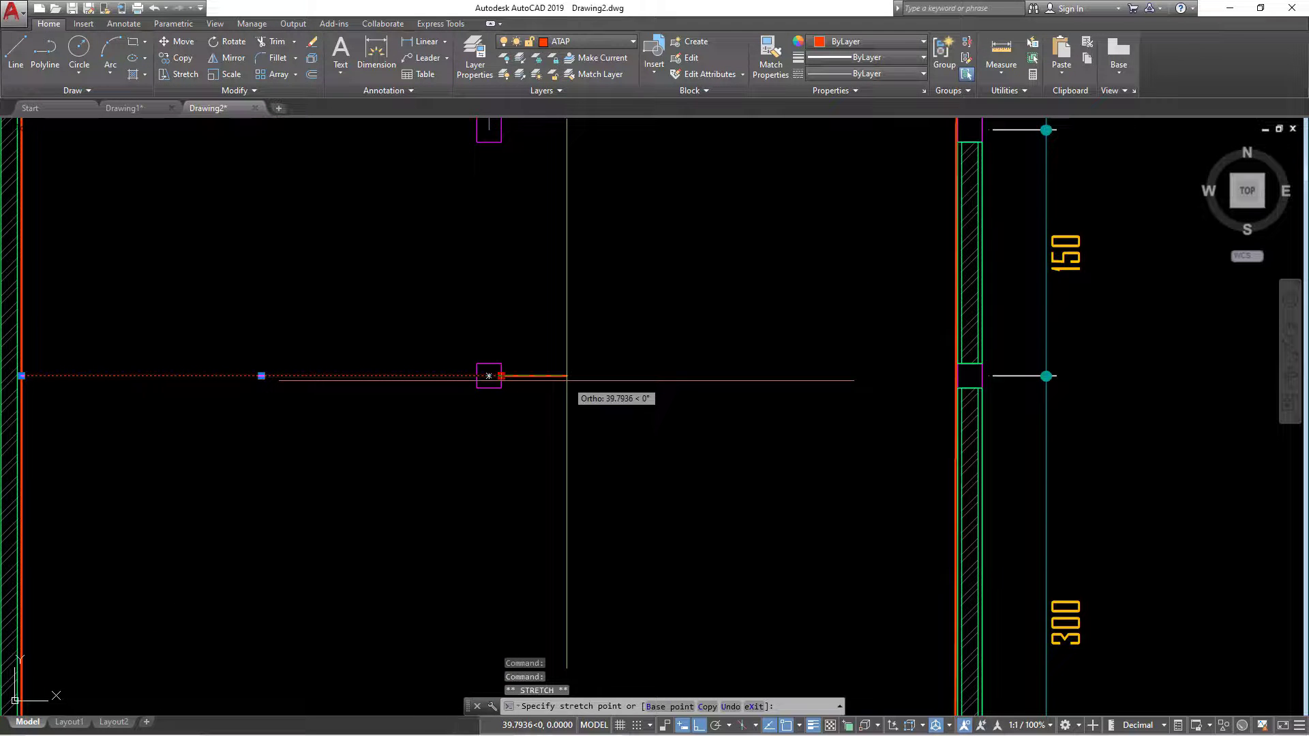
pyautogui.write('50')
pyautogui.press('Return')
pyautogui.scroll(-5, 651, 423)
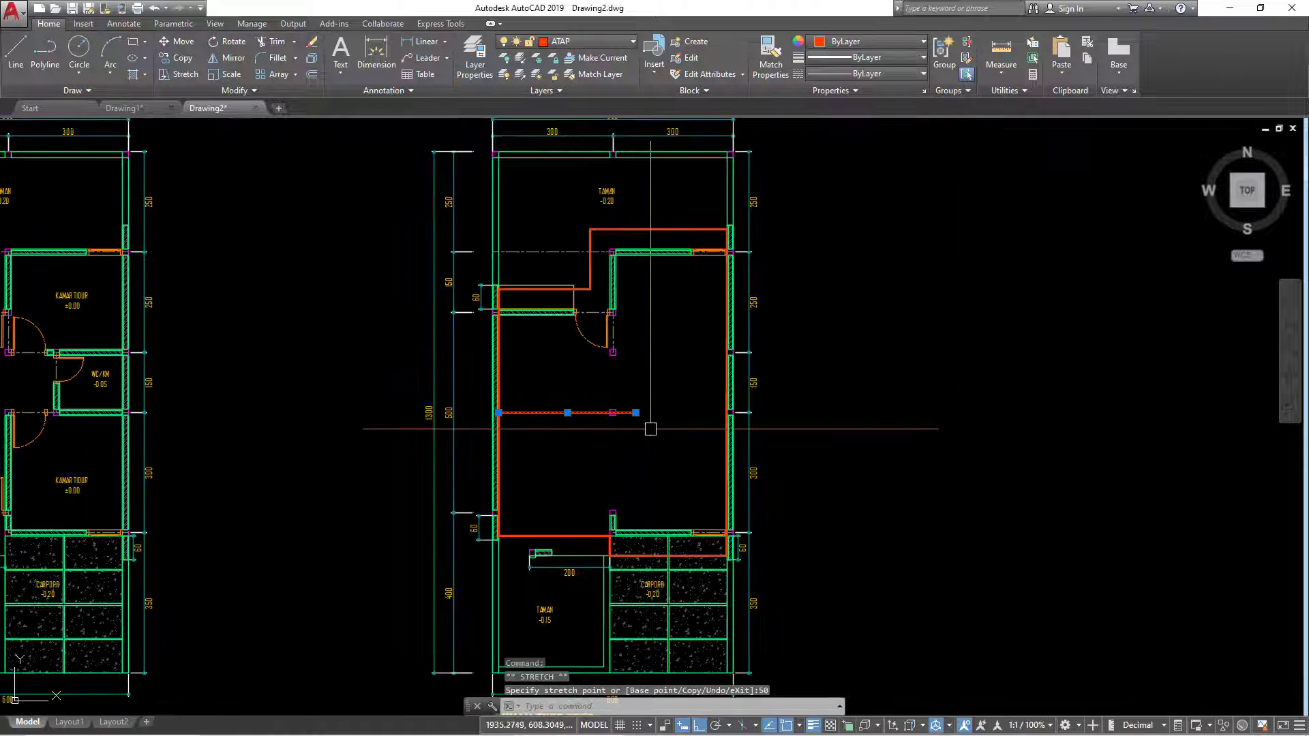
pyautogui.scroll(1, 643, 383)
pyautogui.press('Escape')
pyautogui.scroll(2, 642, 383)
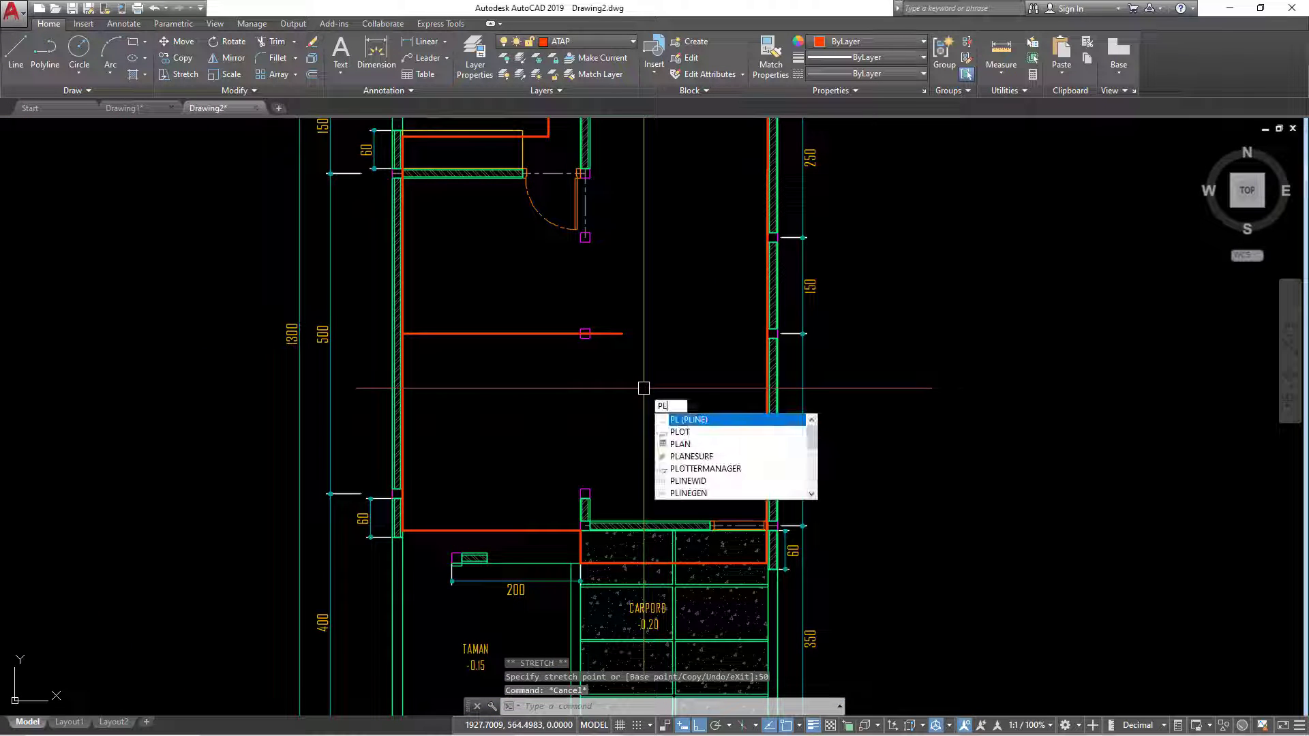
pyautogui.press('Escape')
# Inspect the red roof outline over the carport, then deselect it.
pyautogui.moveTo(644, 388); pyautogui.dragTo(651, 296, button='middle')
pyautogui.click(588, 439)
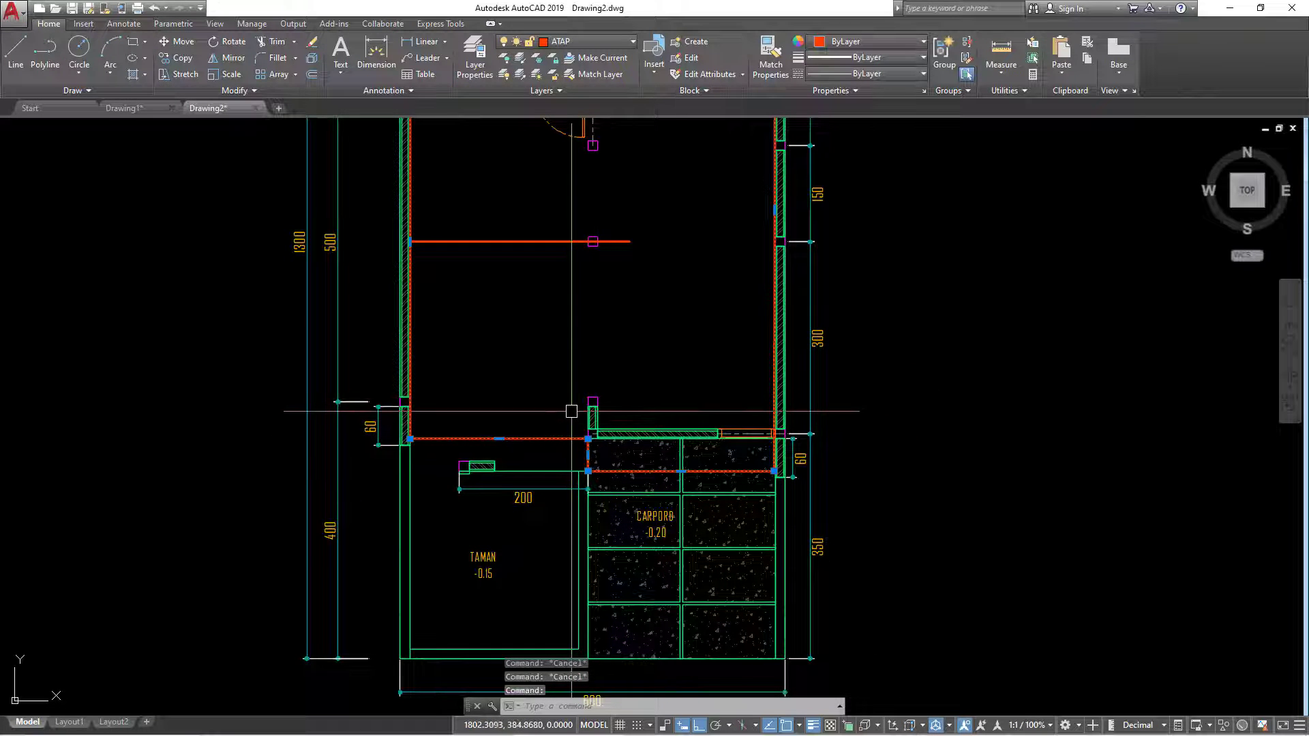
pyautogui.moveTo(572, 412); pyautogui.dragTo(573, 428, button='middle')
pyautogui.press('Escape')
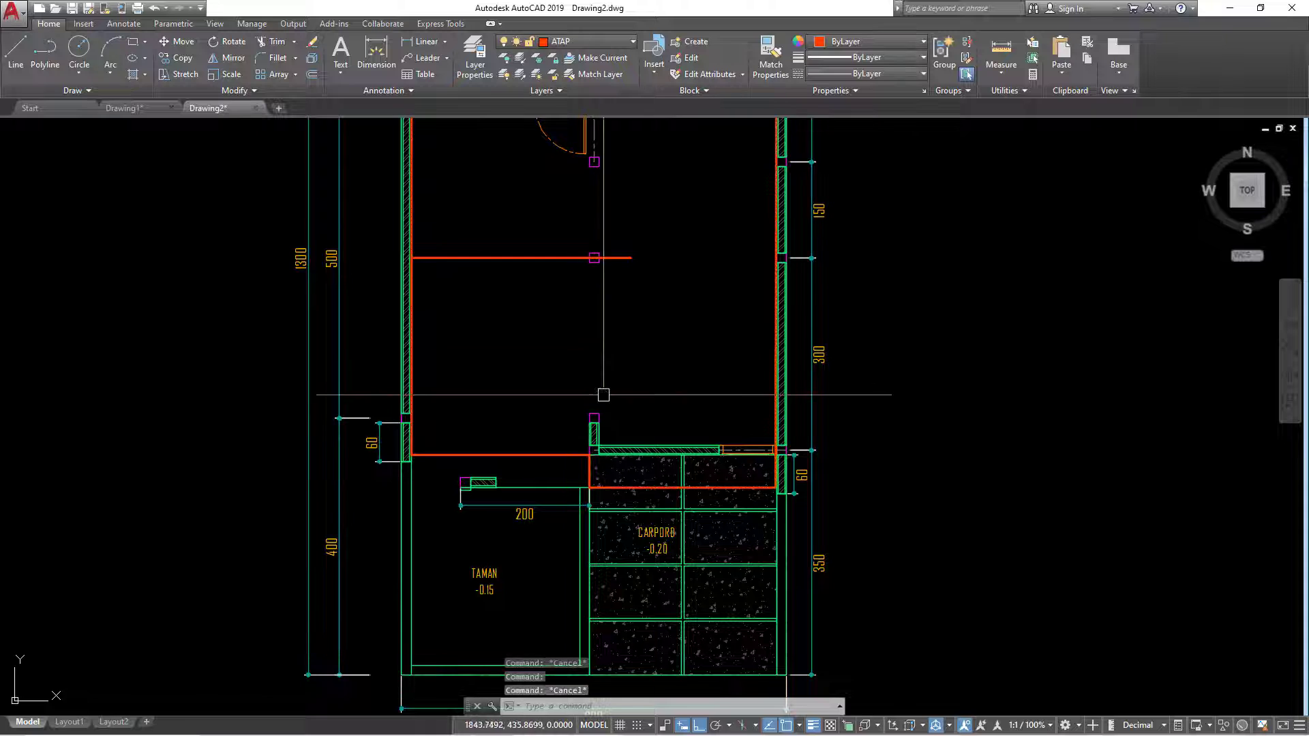
pyautogui.moveTo(646, 370); pyautogui.dragTo(650, 397, button='middle')
pyautogui.write('PL')
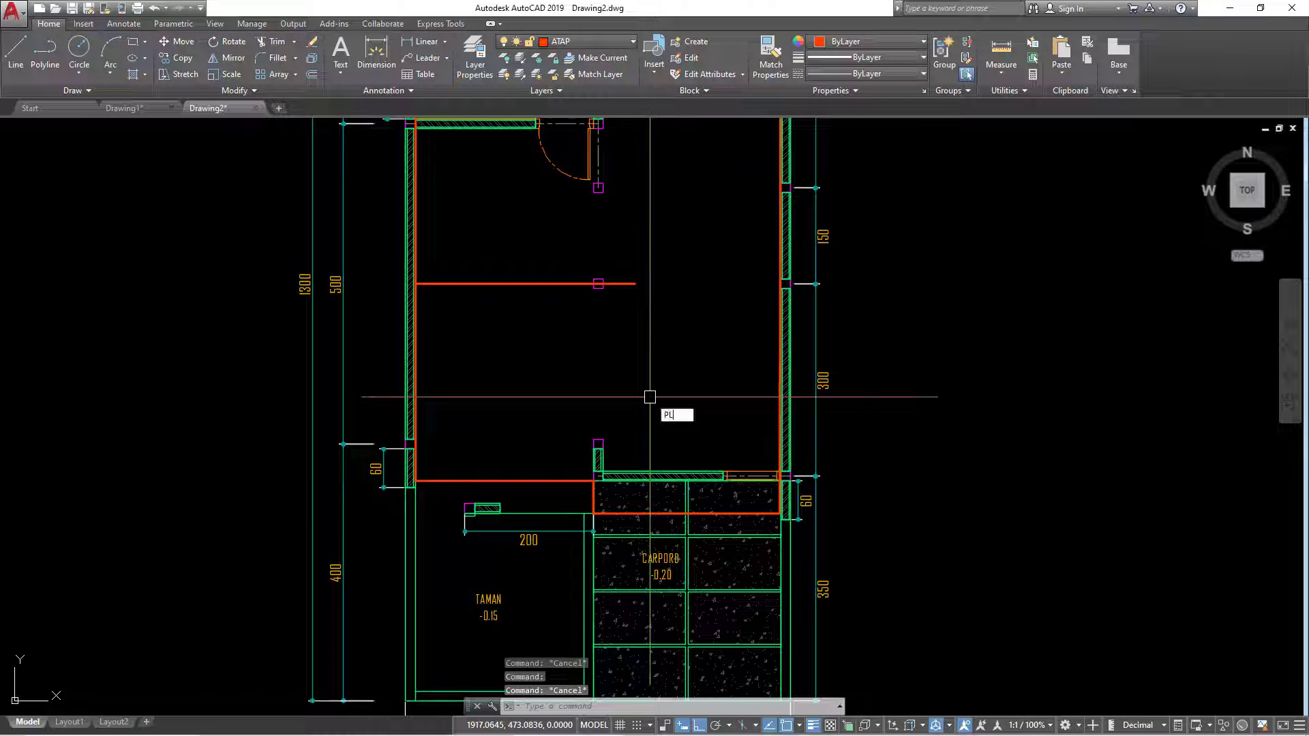
# Draw a polyline for the vertical roof outline segment from the red line's end.
pyautogui.press('Return')
pyautogui.click(635, 284)
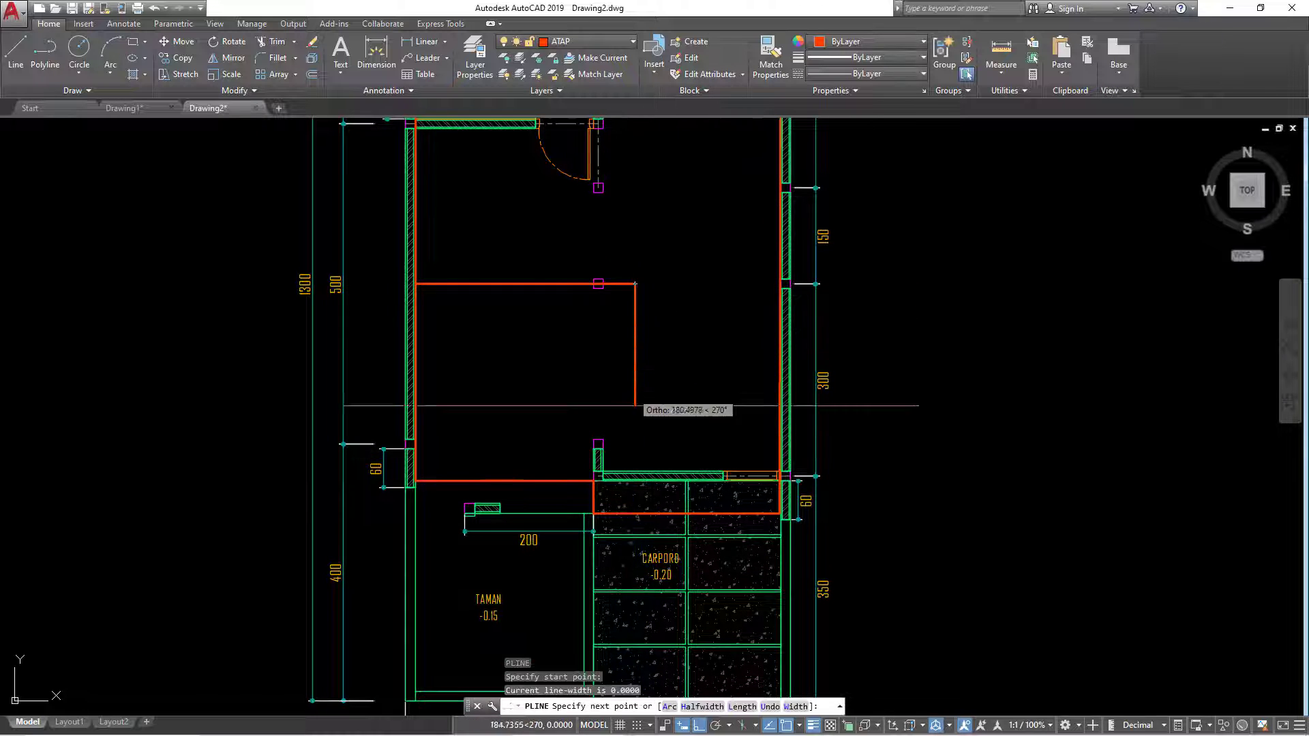
pyautogui.scroll(2, 627, 486)
pyautogui.scroll(2, 627, 486)
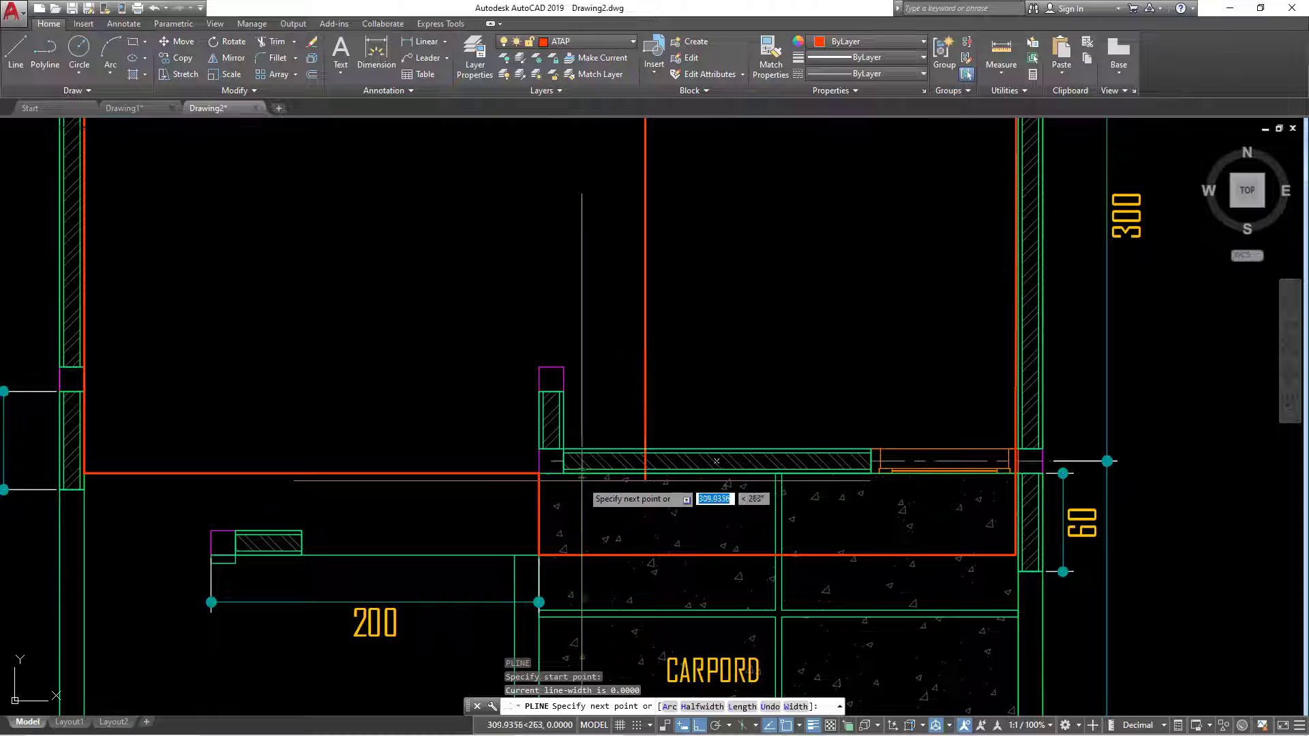
pyautogui.click(551, 461)
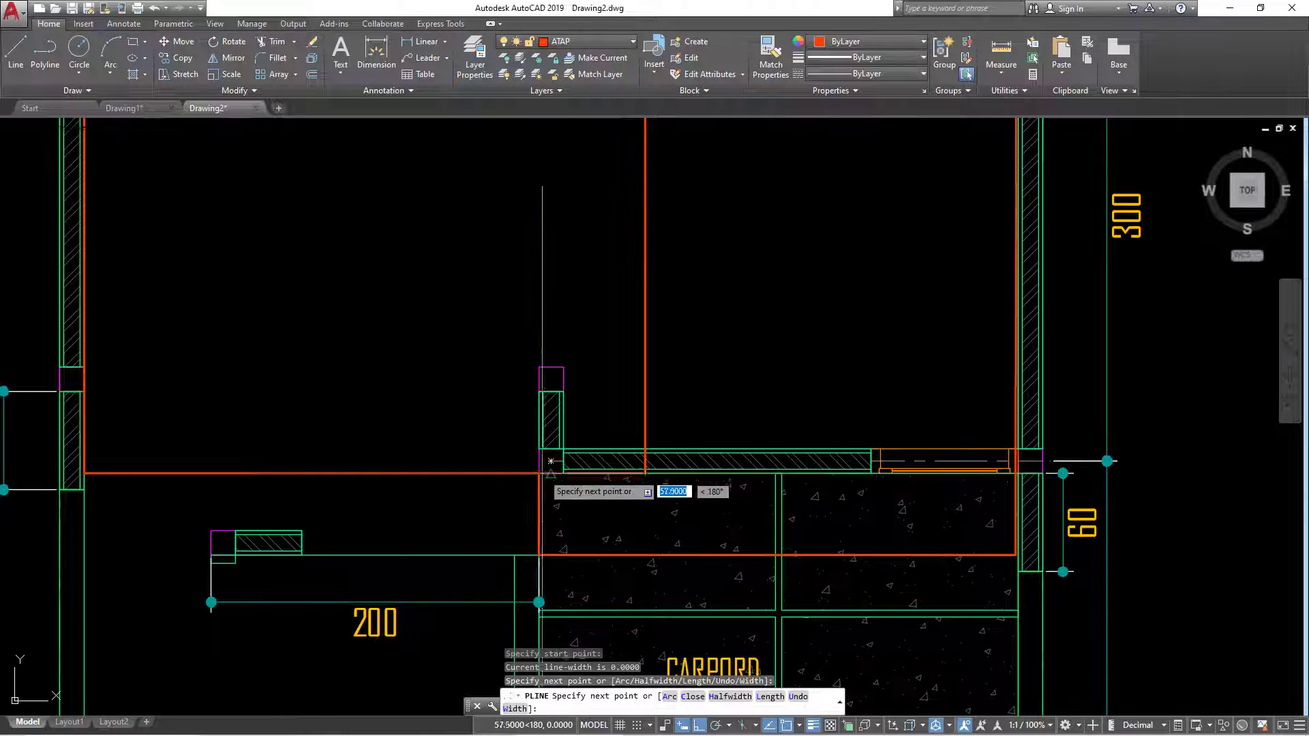
pyautogui.press('Escape')
# Erase the small hatched wall jamb beside the carport with E.
pyautogui.click(584, 389)
pyautogui.click(502, 377)
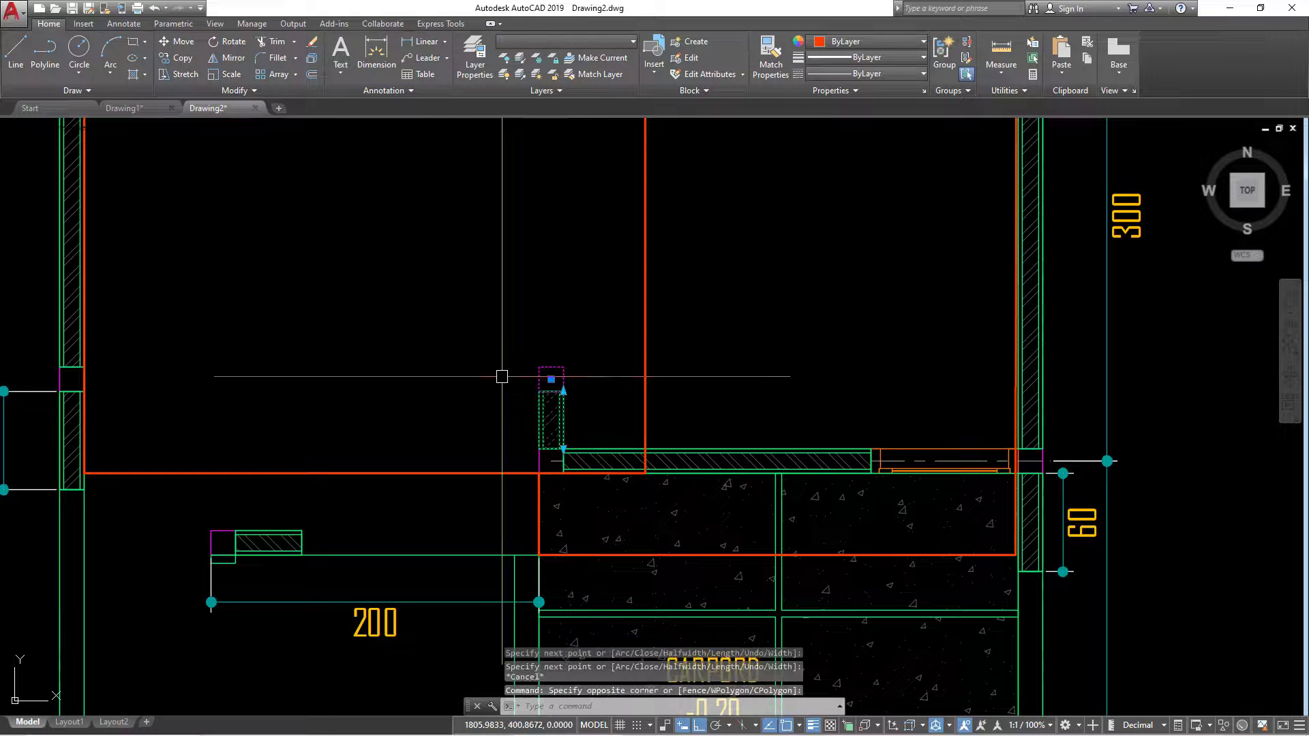
pyautogui.write('e')
pyautogui.press('Return')
pyautogui.click(728, 460)
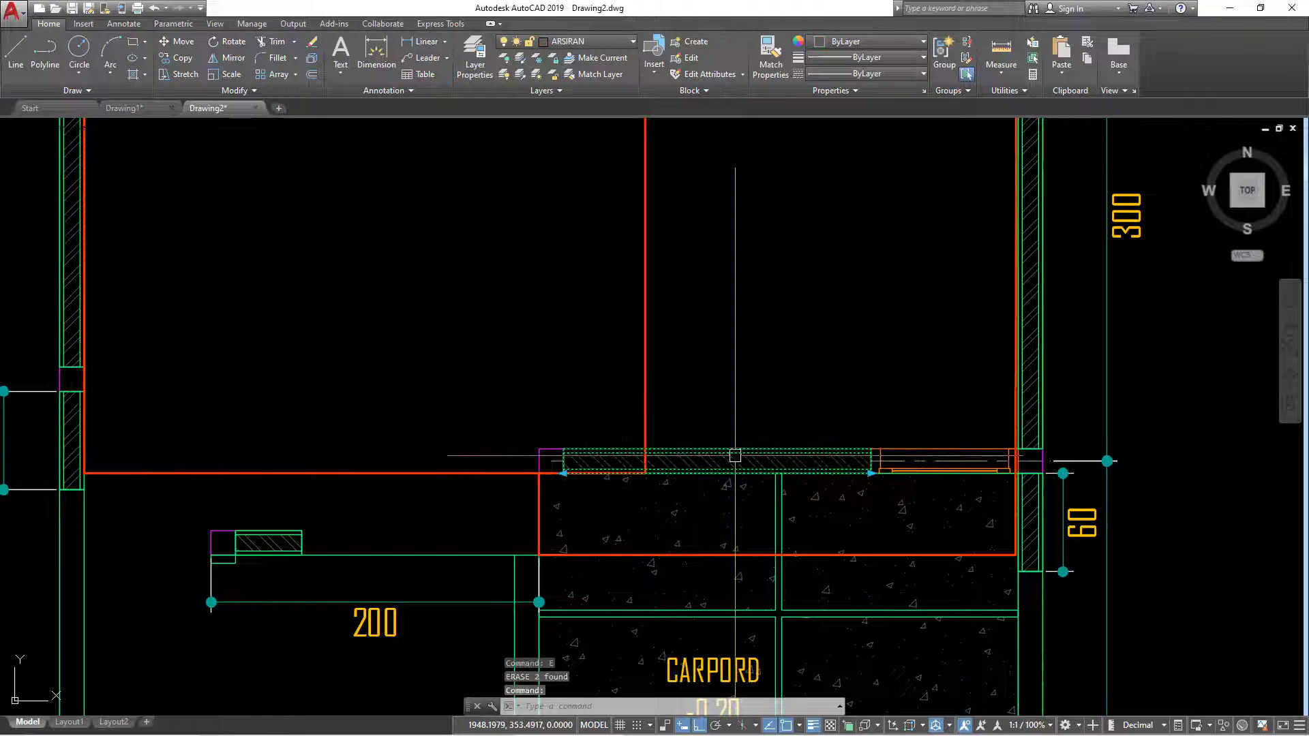
# In SketchUp, show the house from the Top view with Parallel Projection.
pyautogui.click(746, 727)
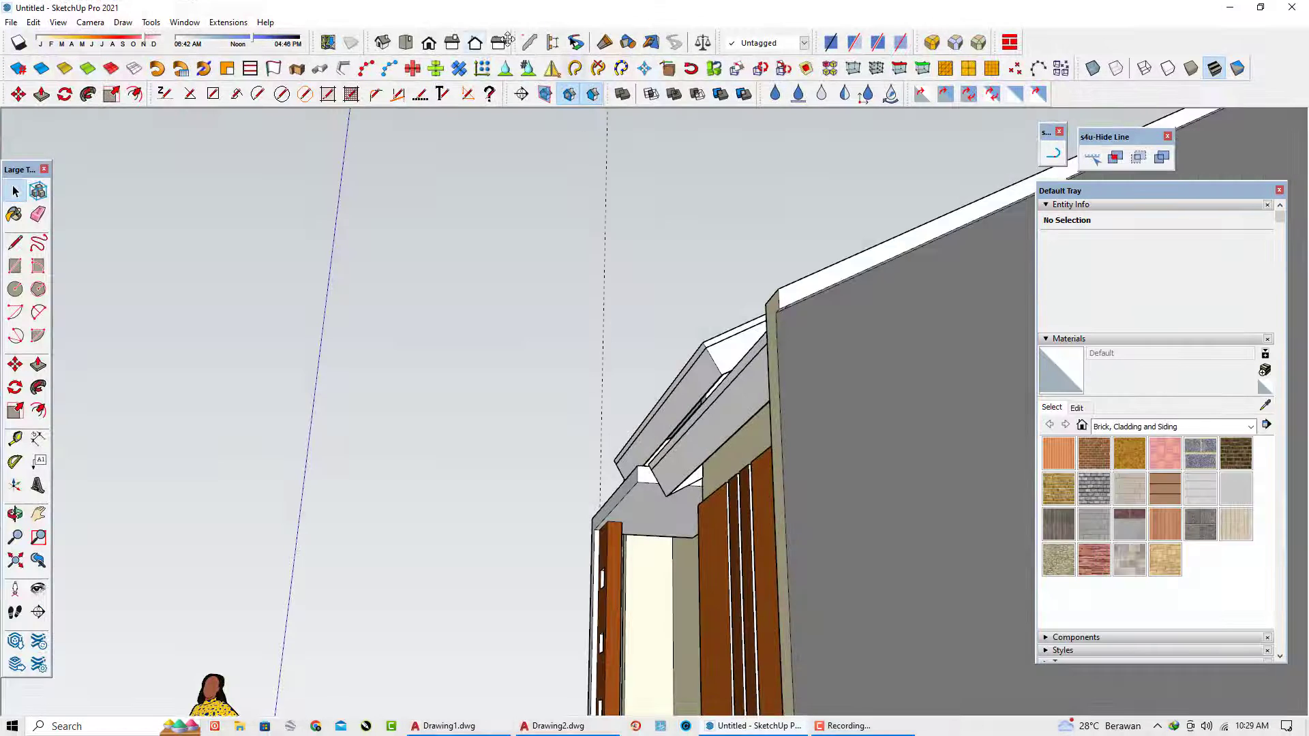
pyautogui.click(405, 42)
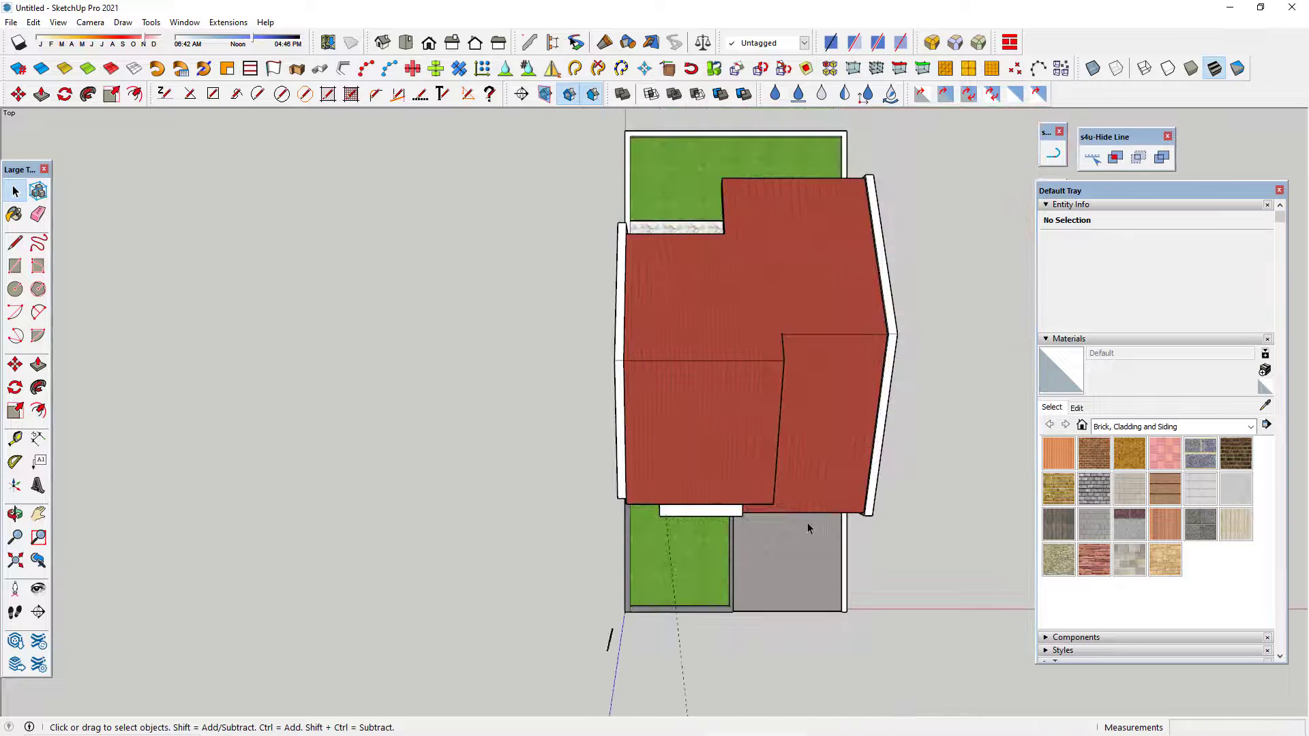
pyautogui.click(81, 26)
pyautogui.click(123, 84)
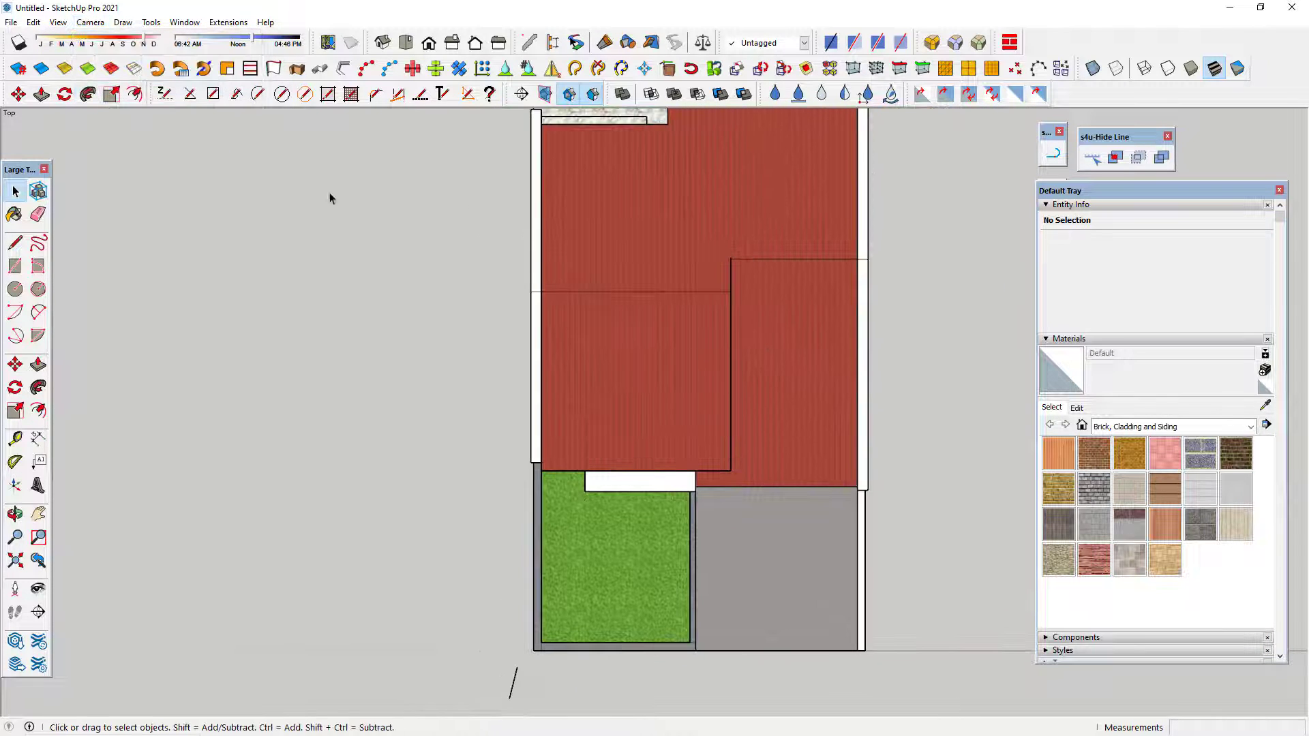
# Back in AutoCAD, draw a red roof polyline from the right wall across and down to the carport.
pyautogui.click(1227, 14)
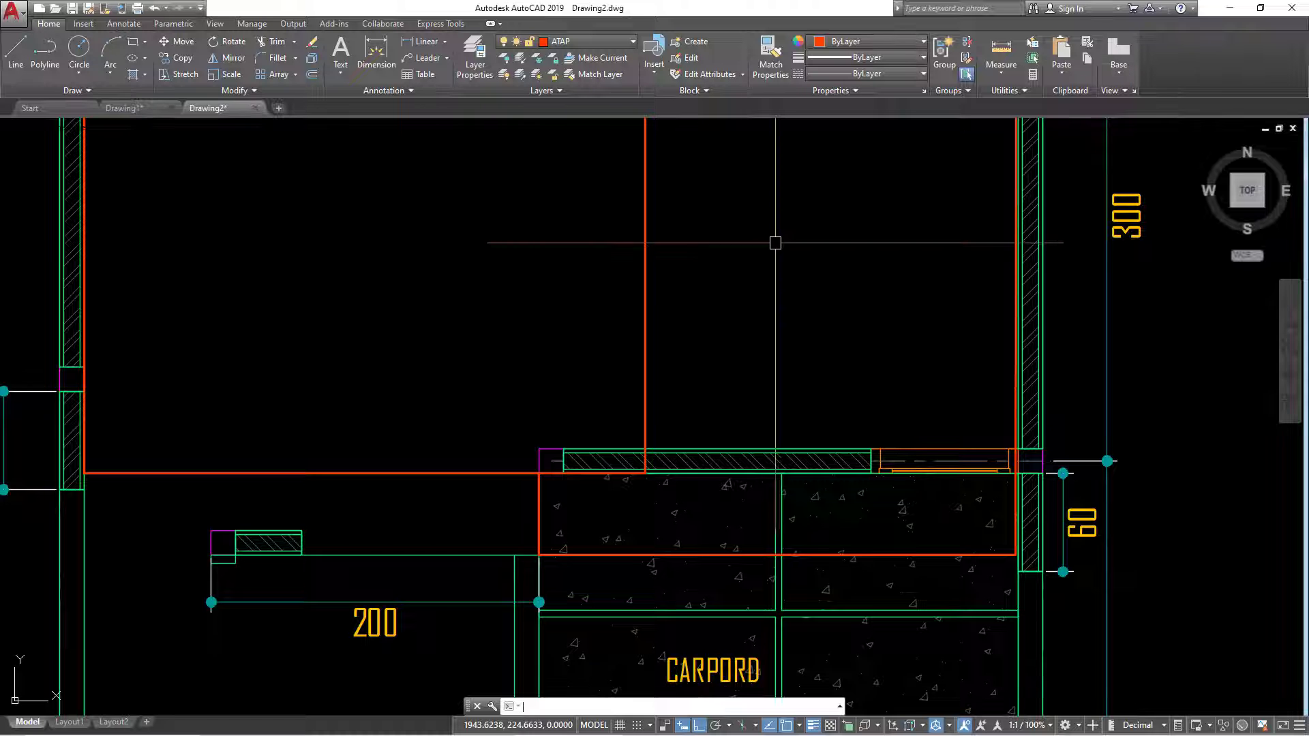
pyautogui.scroll(-3, 716, 273)
pyautogui.moveTo(710, 246)
pyautogui.mouseDown(button='middle')
pyautogui.moveTo(687, 417)
pyautogui.moveTo(689, 403)
pyautogui.moveTo(640, 463)
pyautogui.mouseUp(button='middle')
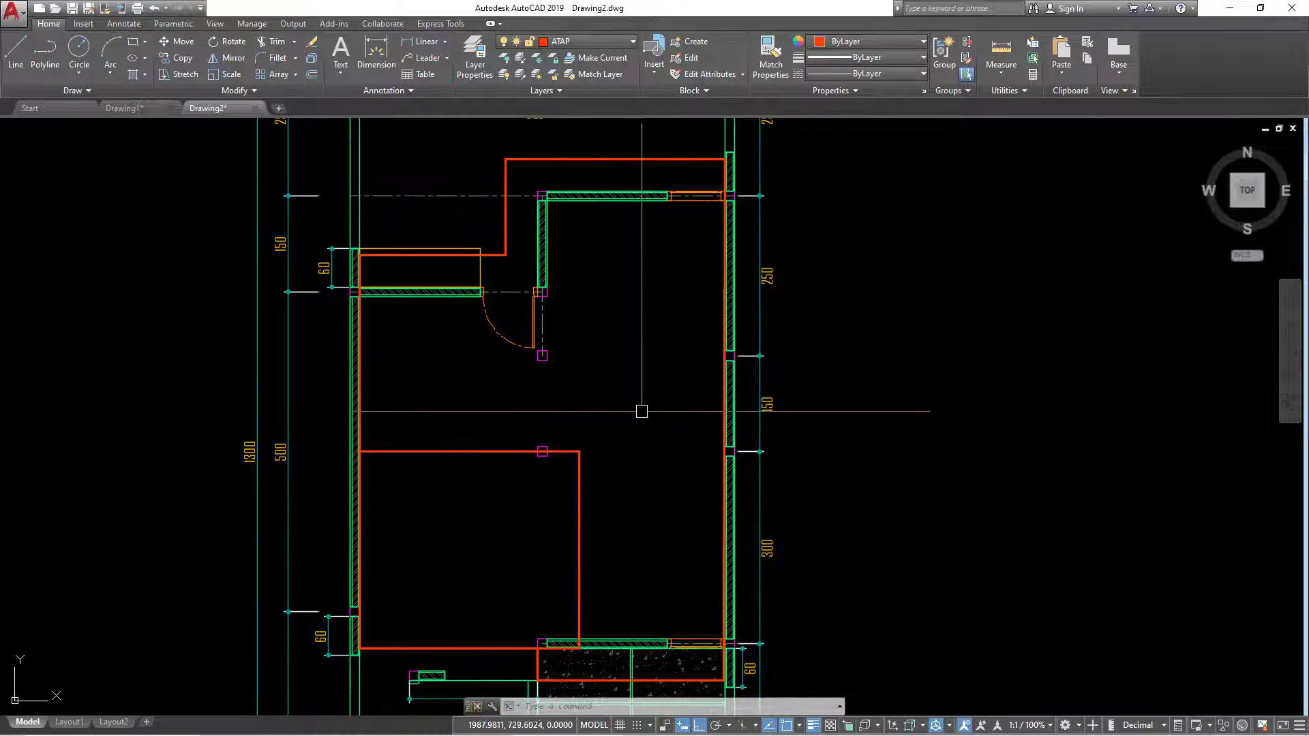
pyautogui.write('PL')
pyautogui.press('Return')
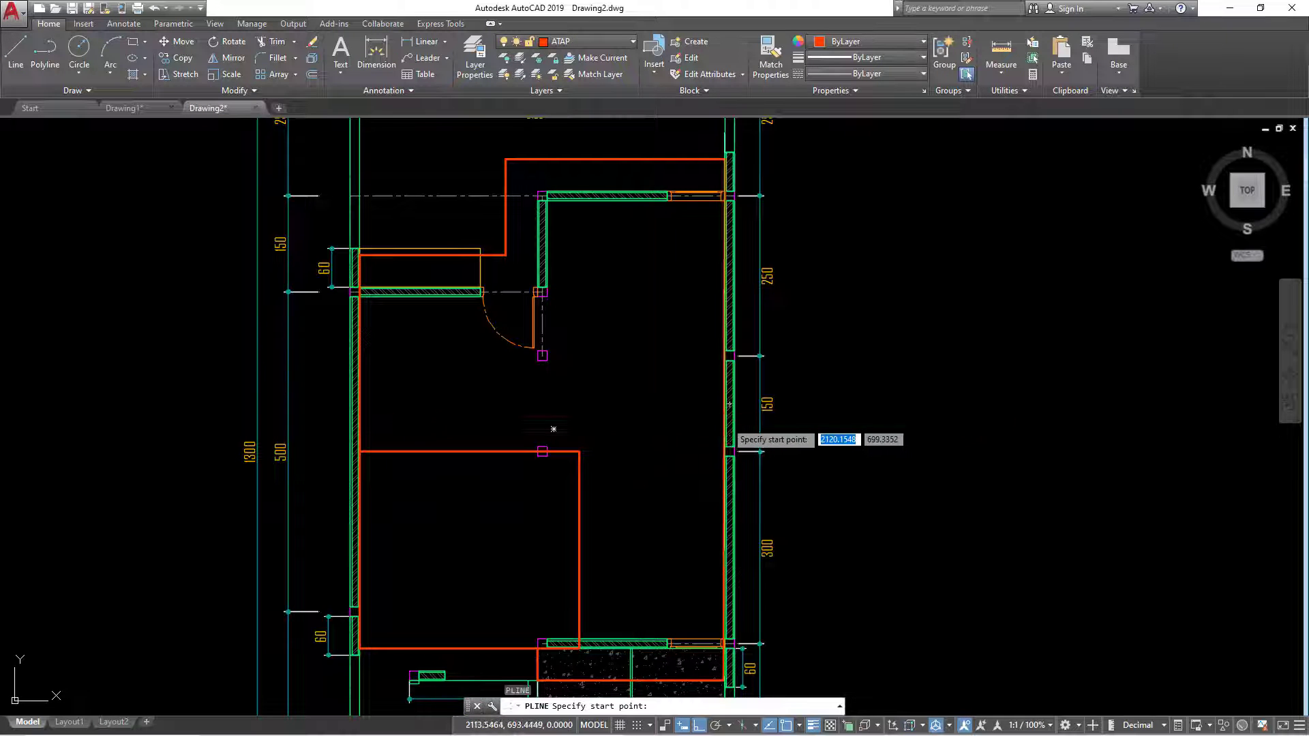
pyautogui.click(724, 420)
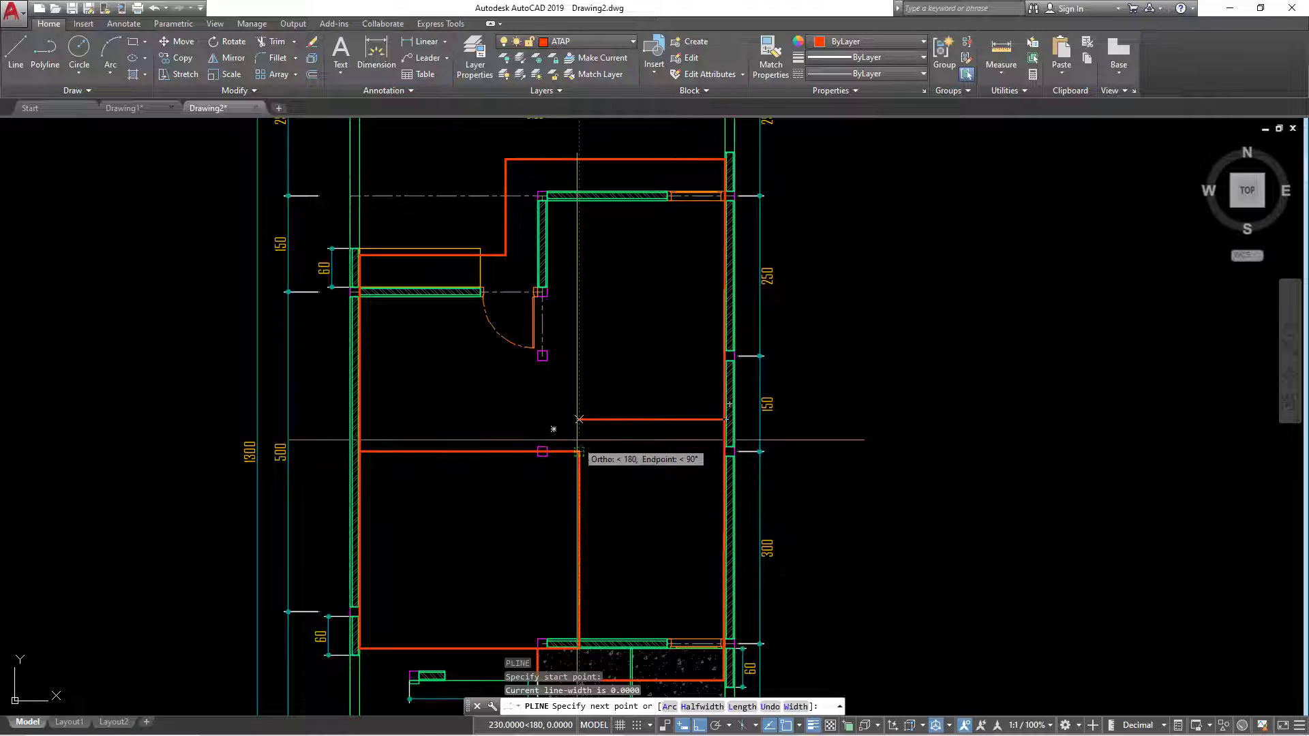
pyautogui.click(579, 420)
pyautogui.click(579, 648)
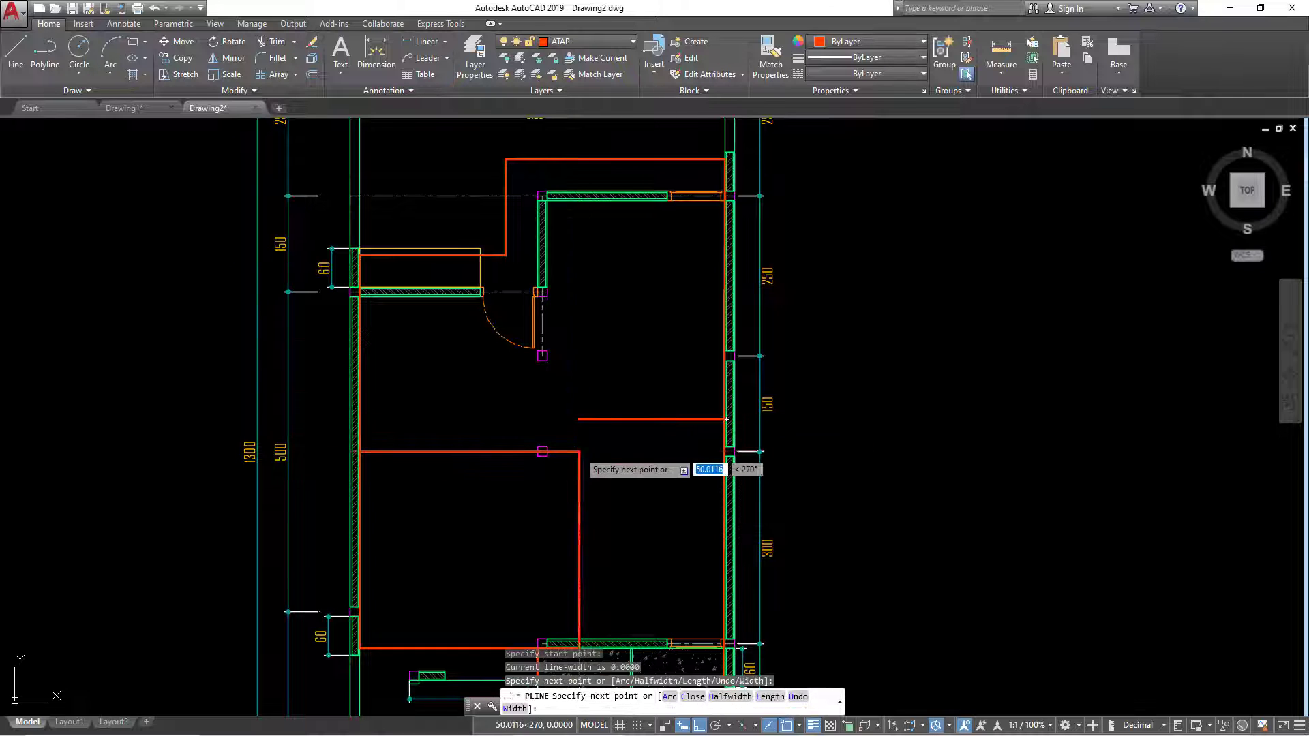
pyautogui.press('Escape')
# Erase the green hatched strip above the carport.
pyautogui.scroll(-2, 623, 467)
pyautogui.scroll(2, 627, 406)
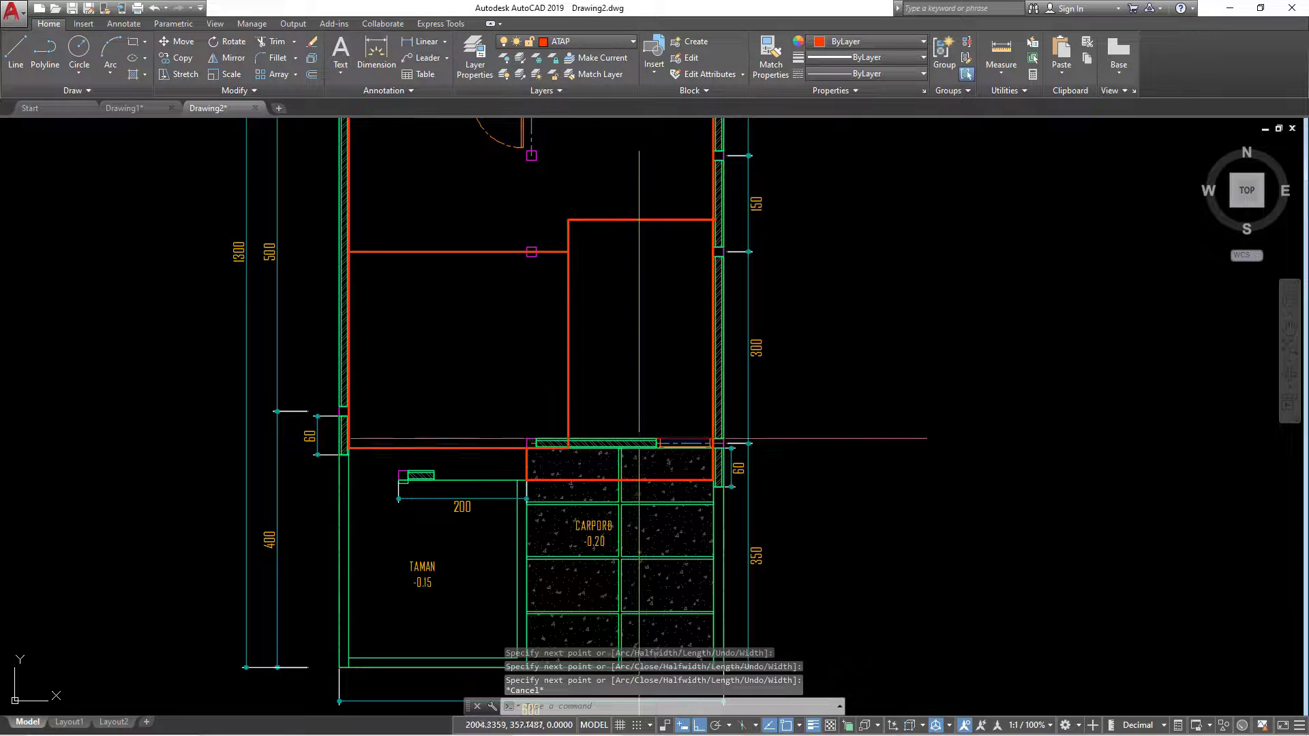
pyautogui.click(641, 443)
pyautogui.write('E')
pyautogui.press('Return')
# Erase the carport hatch and its boundary from the right-hand plan.
pyautogui.click(651, 437)
pyautogui.click(650, 457)
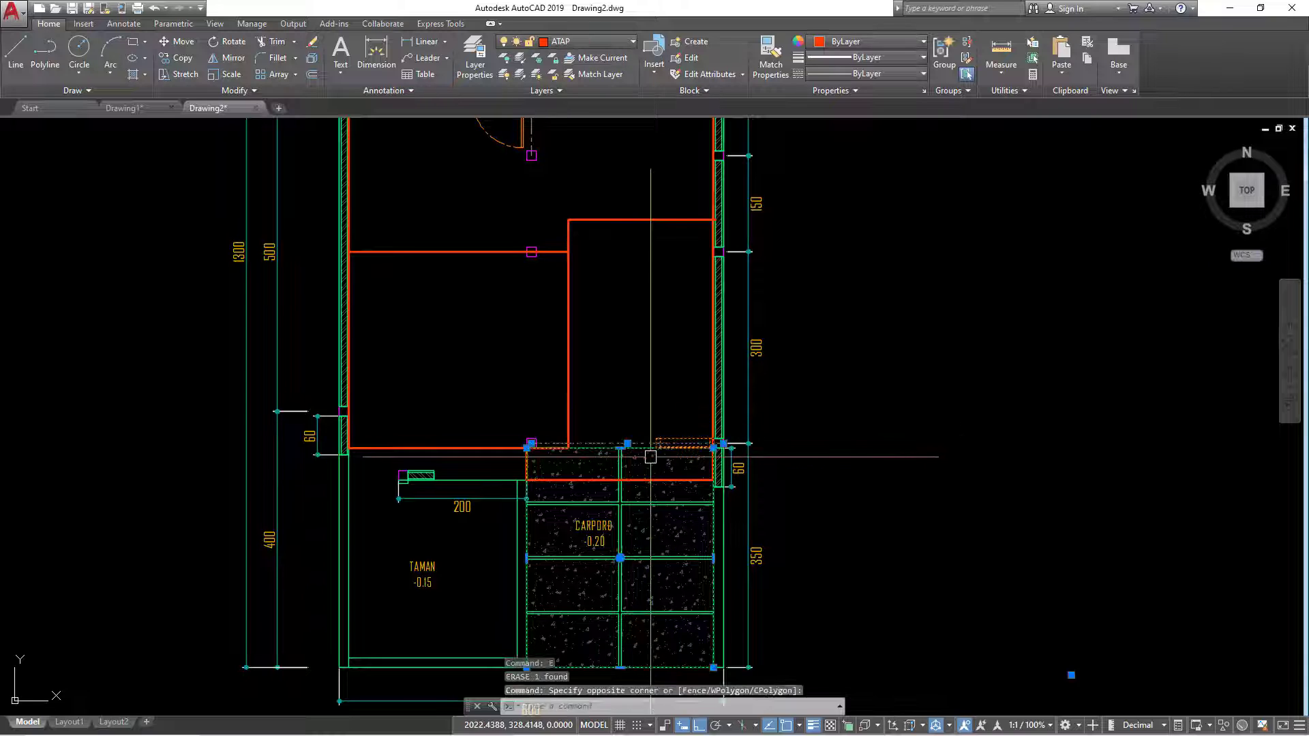
pyautogui.press('Delete')
pyautogui.scroll(2, 645, 458)
pyautogui.click(585, 440)
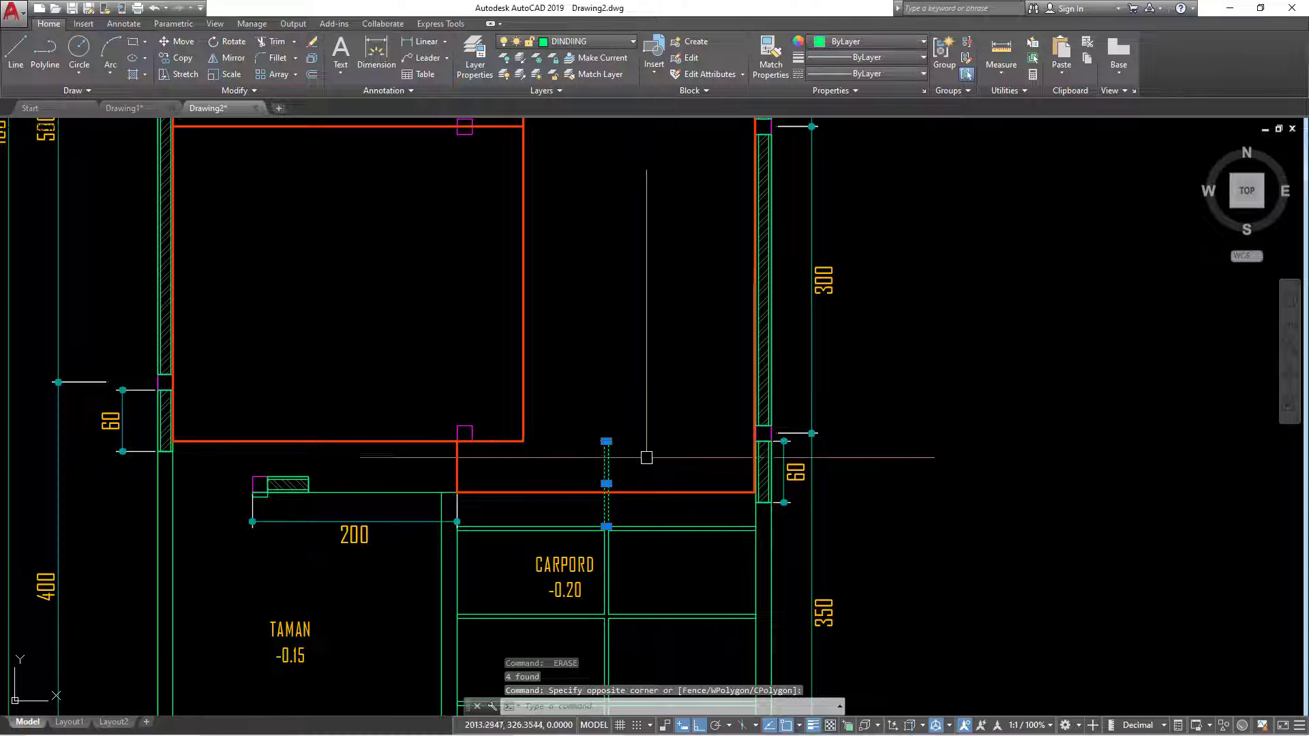
pyautogui.press('Escape')
pyautogui.press('Escape')
pyautogui.press('Return')
pyautogui.press('Return')
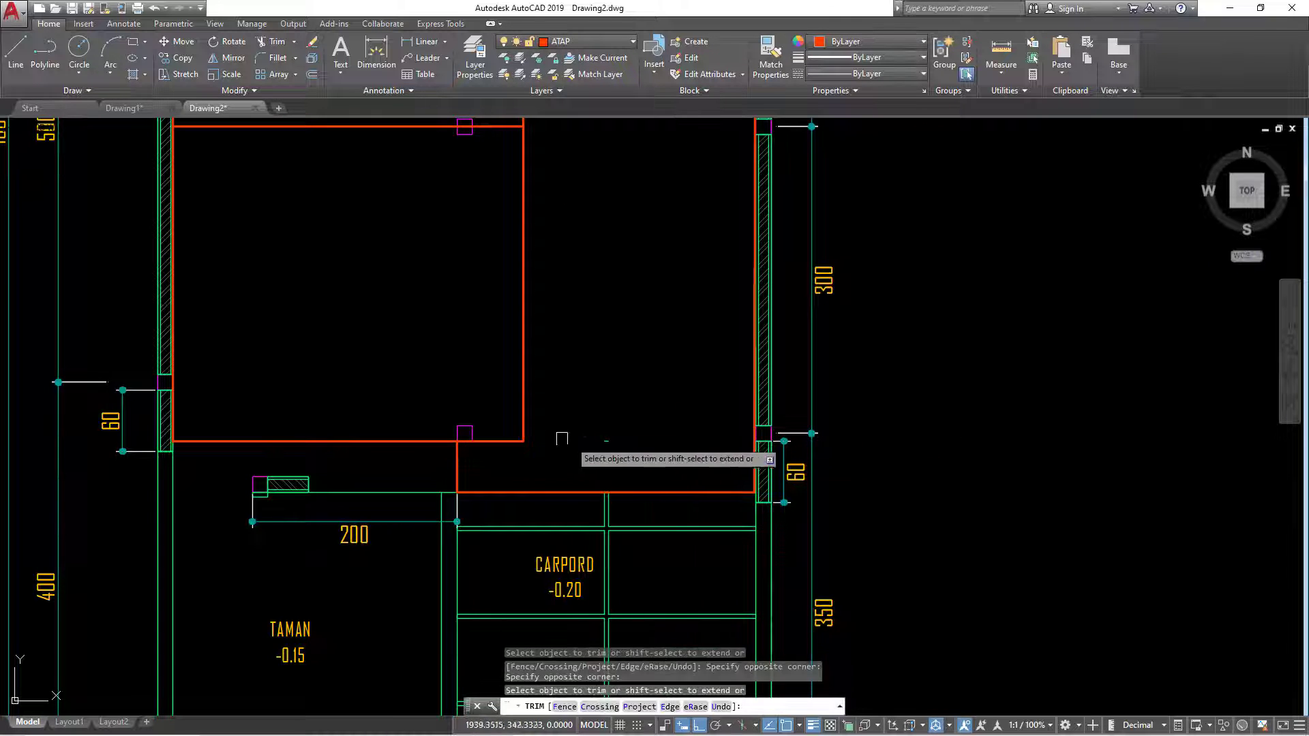
pyautogui.press('Escape')
pyautogui.scroll(2, 457, 423)
pyautogui.click(485, 434)
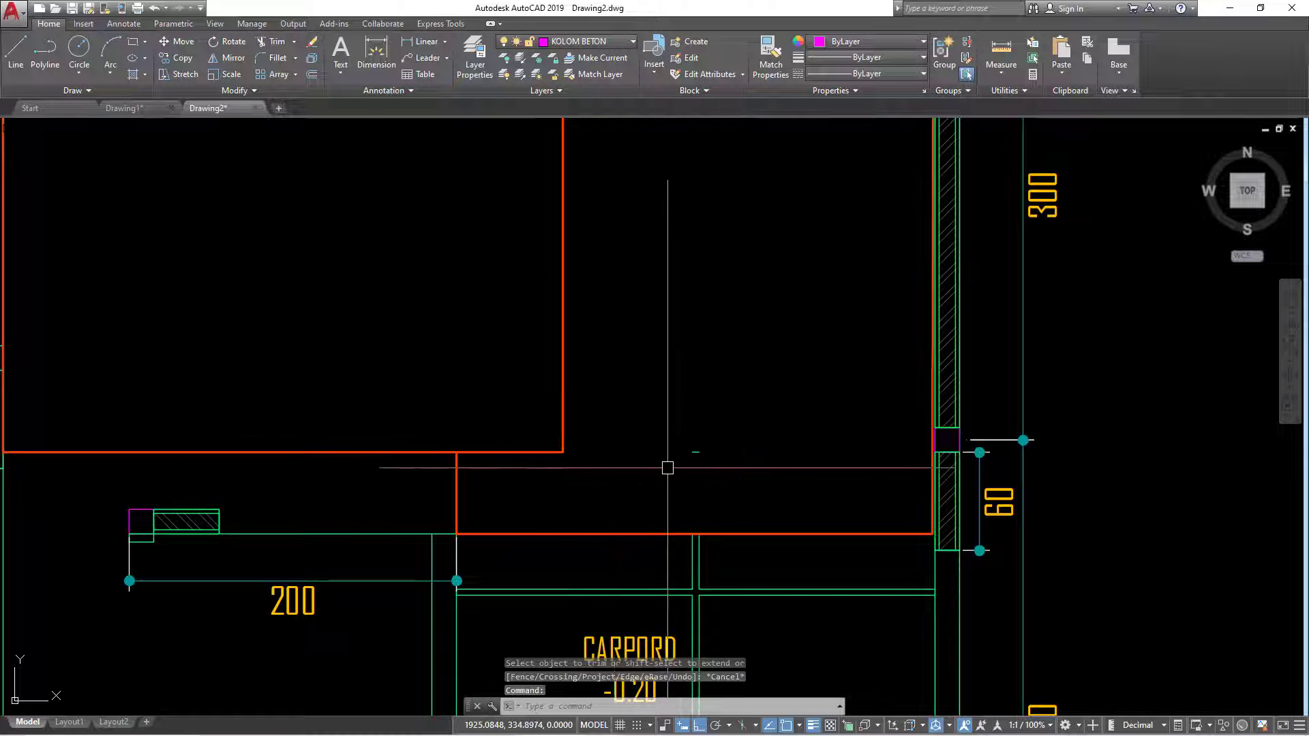
# Window-select and erase the concrete column squares inside the roof outline.
pyautogui.click(709, 481)
pyautogui.click(666, 412)
pyautogui.press('Delete')
pyautogui.scroll(-3, 730, 432)
pyautogui.scroll(3, 647, 377)
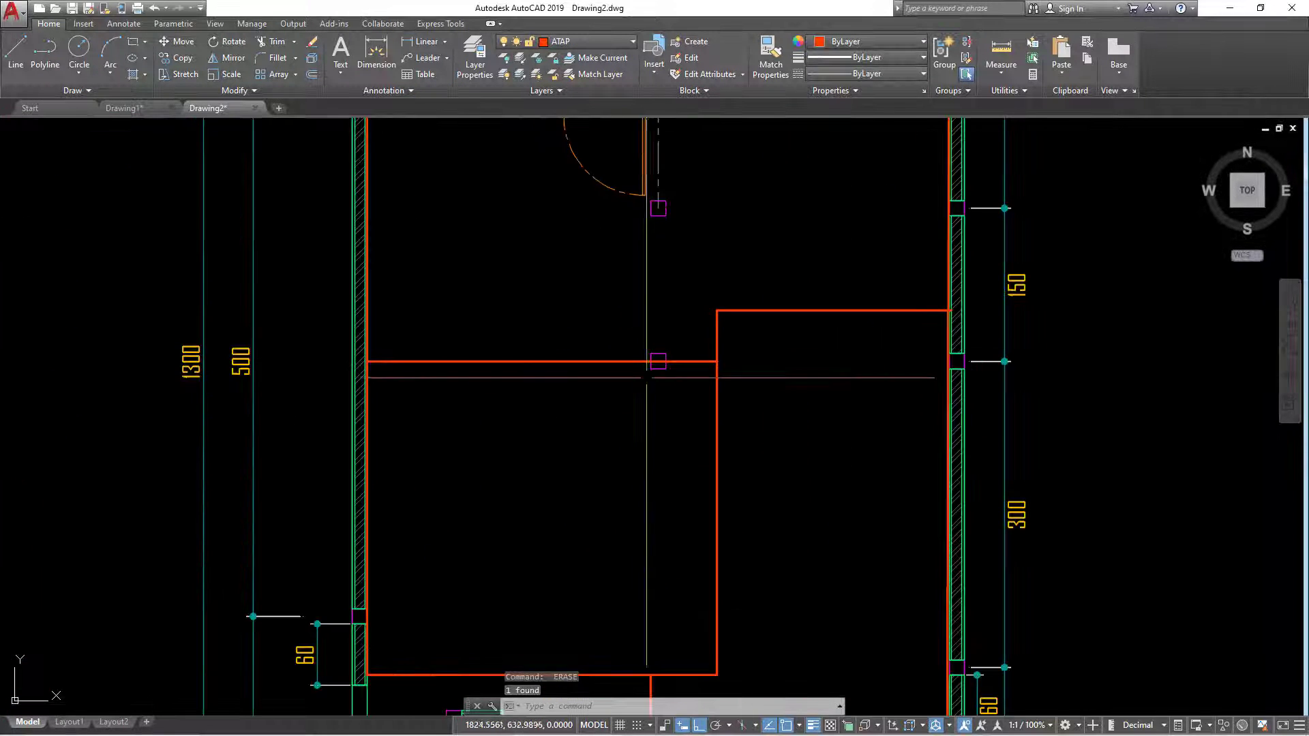
pyautogui.click(624, 322)
pyautogui.click(682, 400)
pyautogui.press('Delete')
pyautogui.scroll(-2, 658, 374)
pyautogui.scroll(2, 638, 474)
# Erase five leftover plan objects near the door.
pyautogui.click(685, 412)
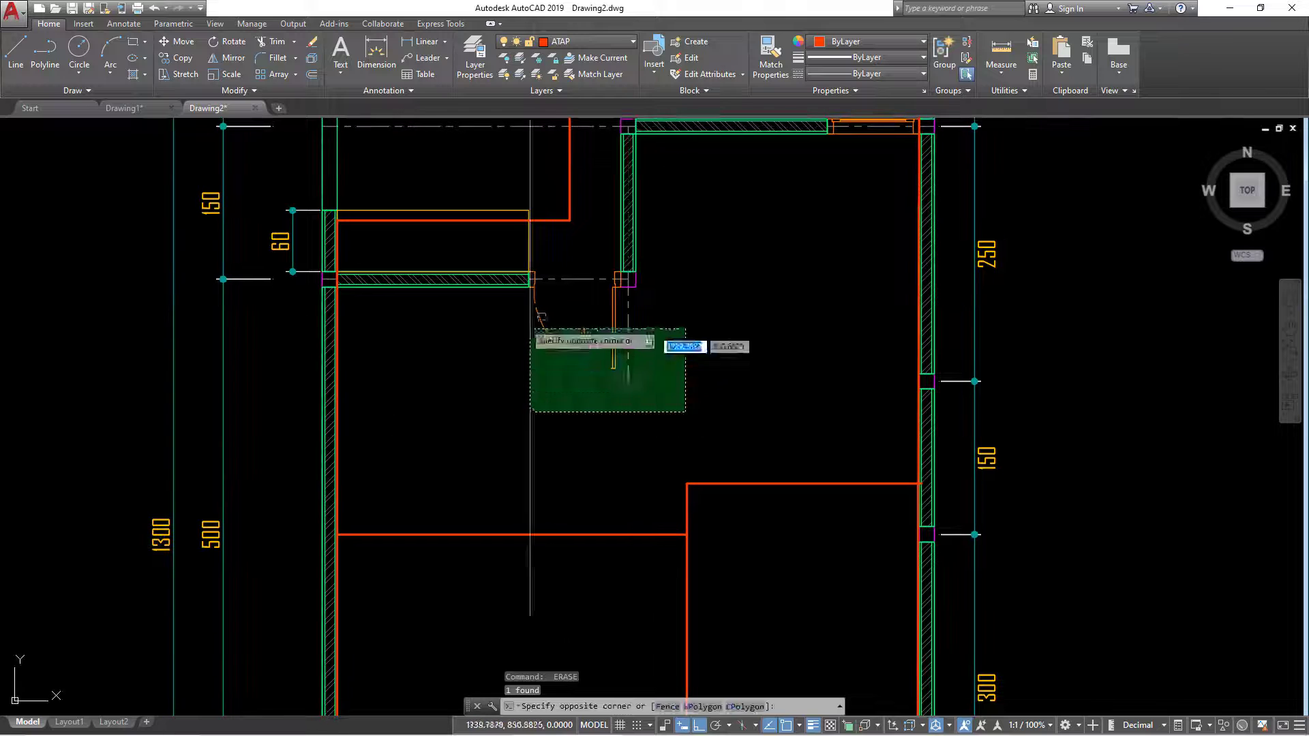
pyautogui.click(531, 330)
pyautogui.click(730, 353)
pyautogui.click(403, 254)
pyautogui.press('Delete')
pyautogui.scroll(-3, 554, 311)
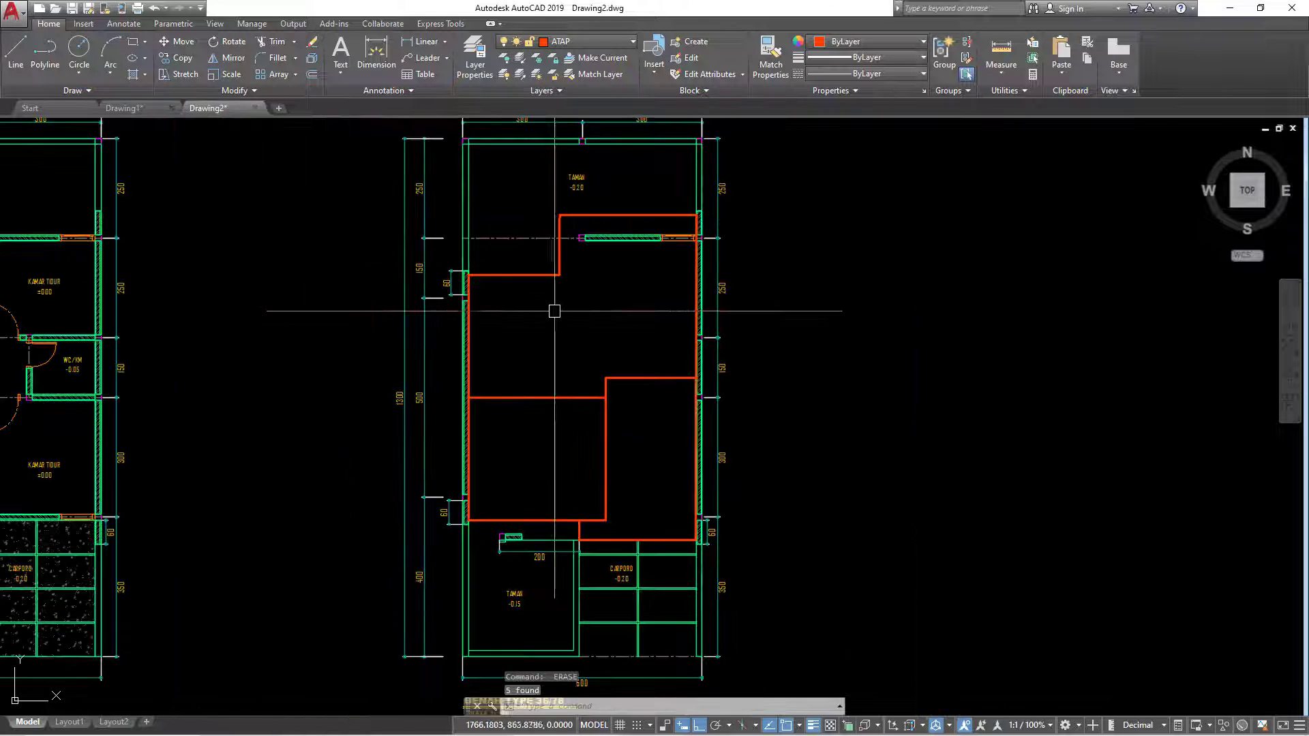
pyautogui.scroll(3, 555, 311)
# Remove the leftover green window-wall piece, finally erasing it with E.
pyautogui.click(733, 327)
pyautogui.click(482, 272)
pyautogui.press('Delete')
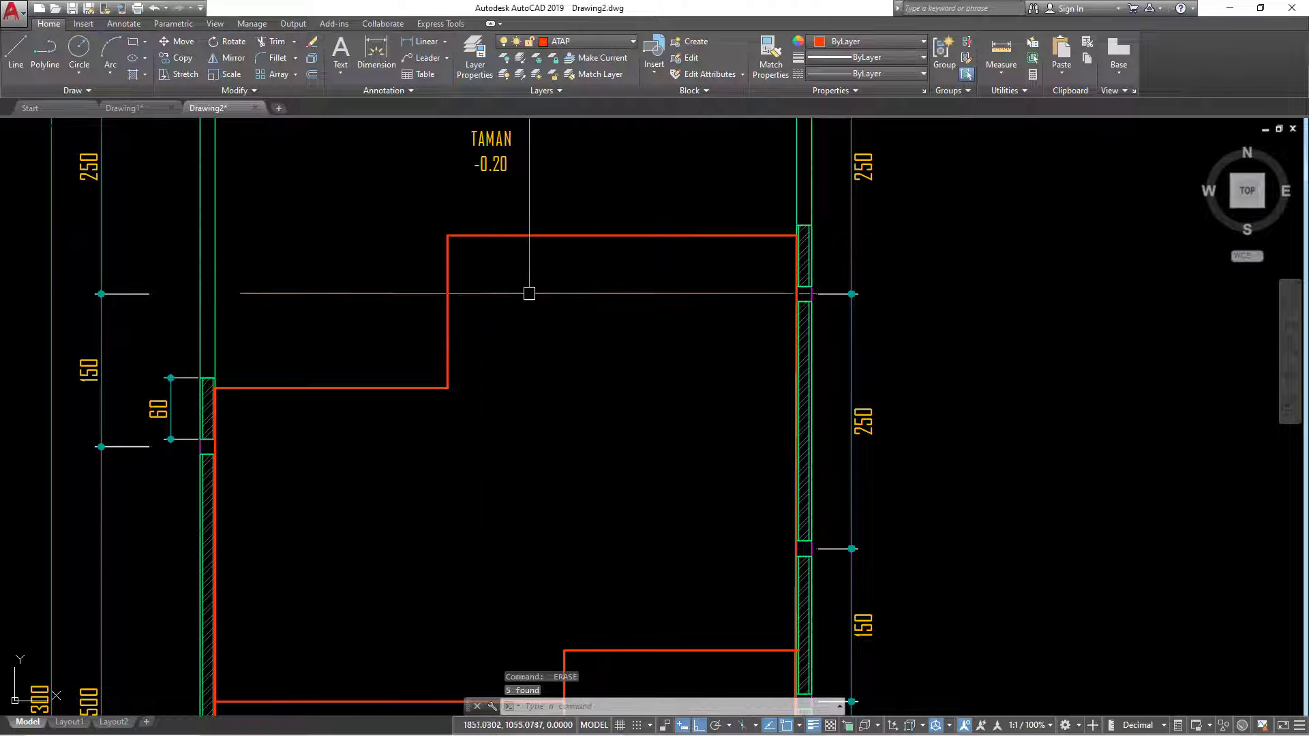
pyautogui.scroll(-3, 529, 294)
pyautogui.hotkey('ctrl', 'z')
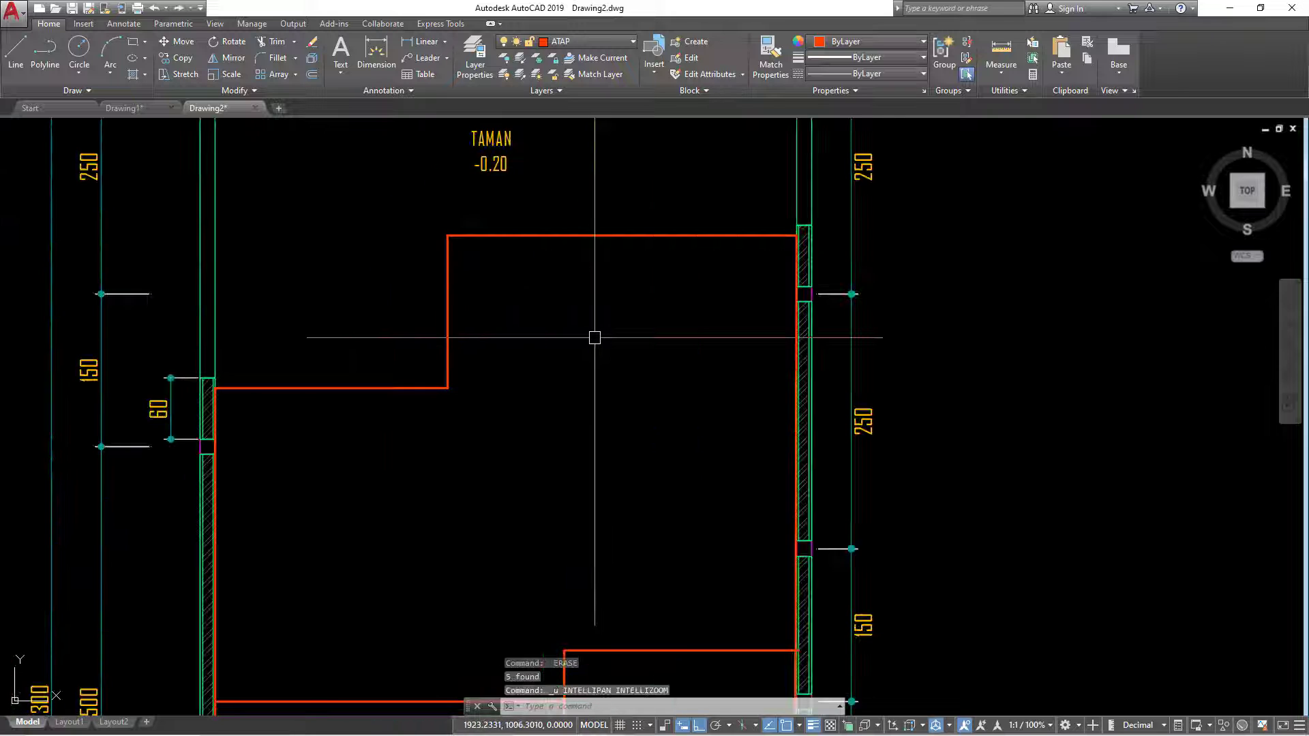
pyautogui.hotkey('ctrl', 'z')
pyautogui.click(475, 263)
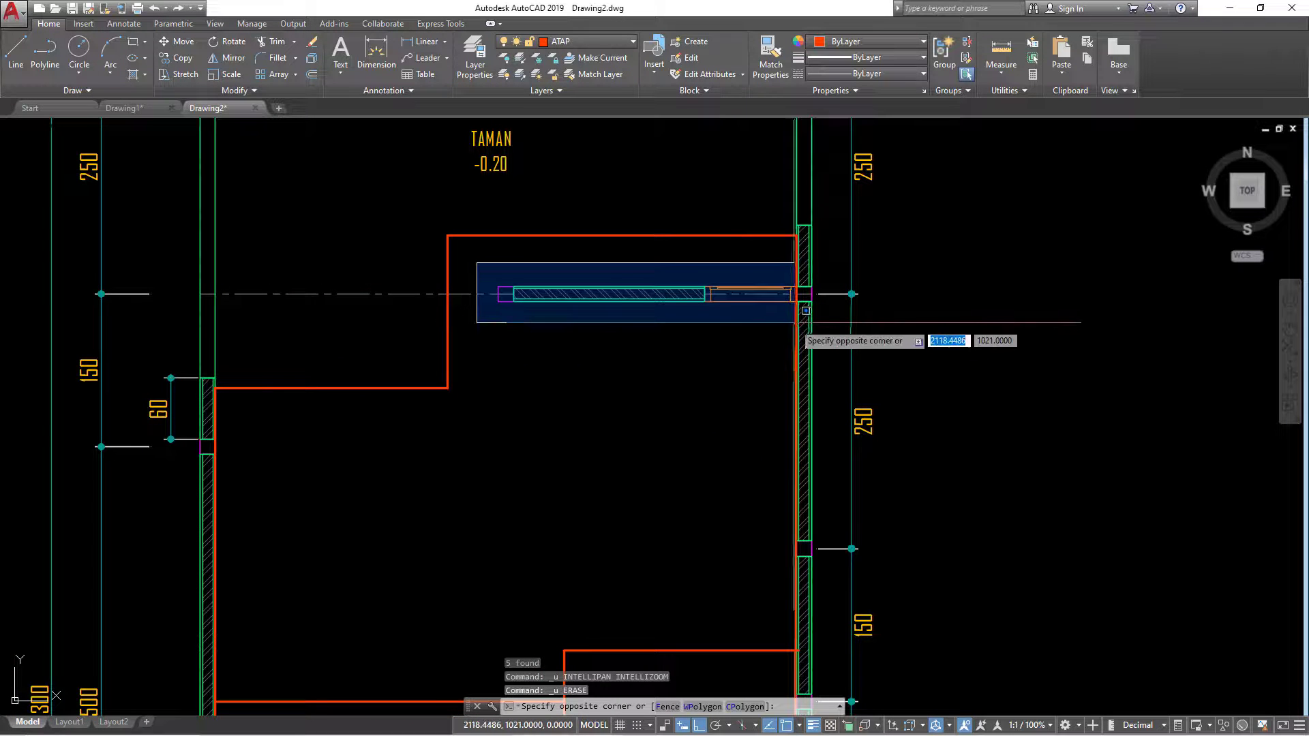
pyautogui.click(792, 325)
pyautogui.write('e')
pyautogui.press('Return')
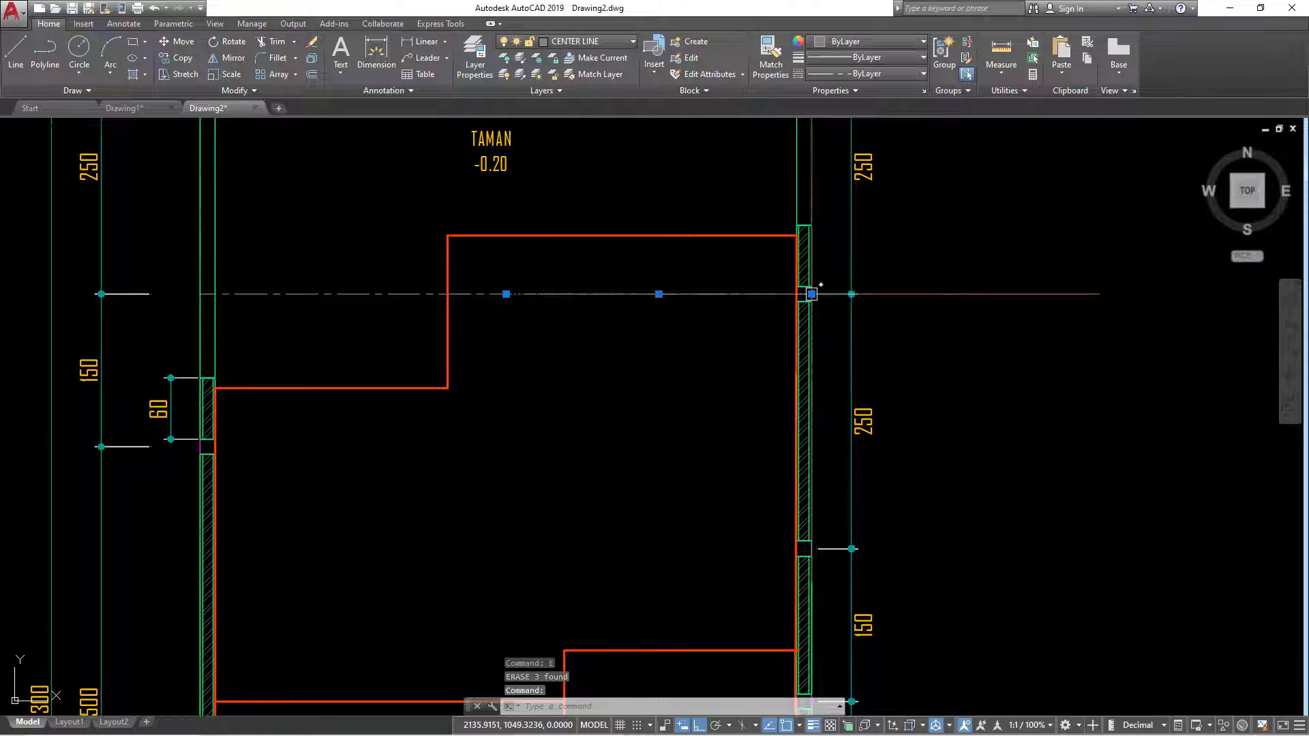
# Select the dashed centre line and try stretching its end, then cancel.
pyautogui.scroll(-2, 667, 354)
pyautogui.click(713, 338)
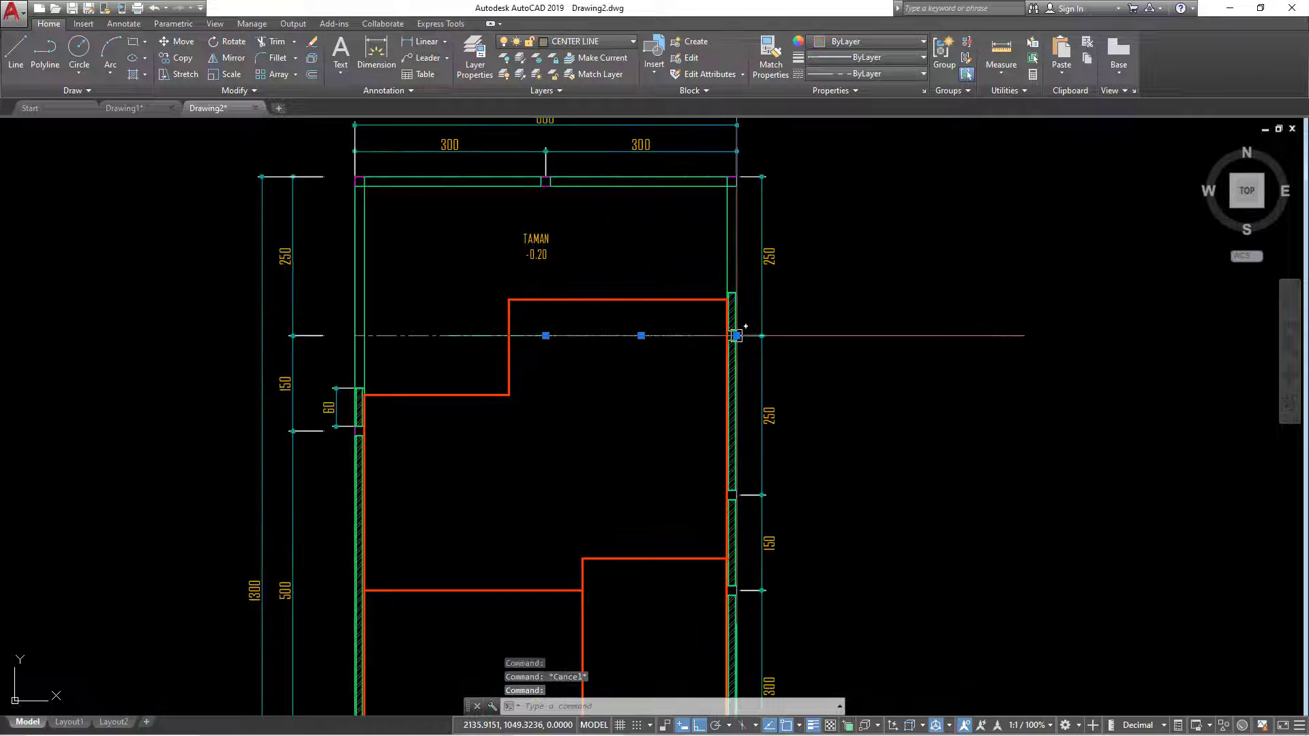
pyautogui.click(737, 335)
pyautogui.press('Escape')
pyautogui.scroll(-2, 583, 354)
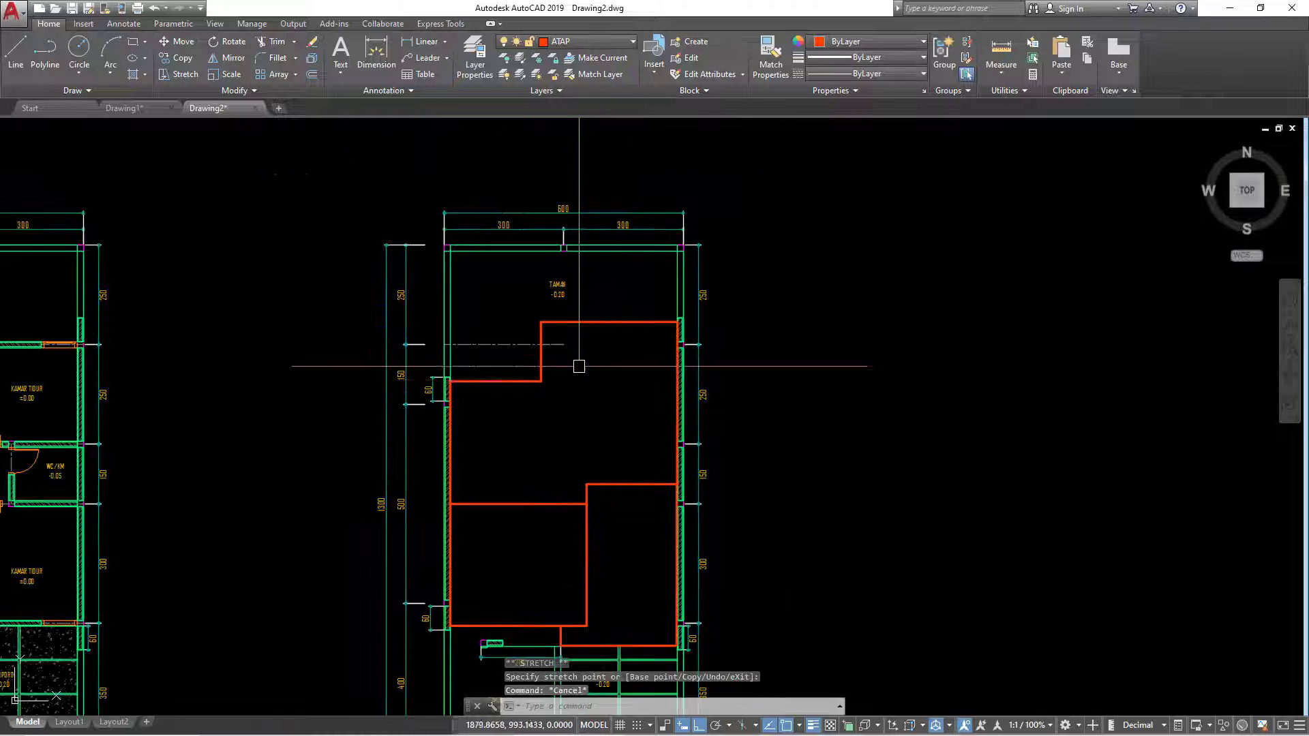
pyautogui.scroll(2, 613, 421)
# Erase the dashed centre line after abandoning a trim attempt.
pyautogui.write('r')
pyautogui.press('Return')
pyautogui.press('Return')
pyautogui.click(760, 348)
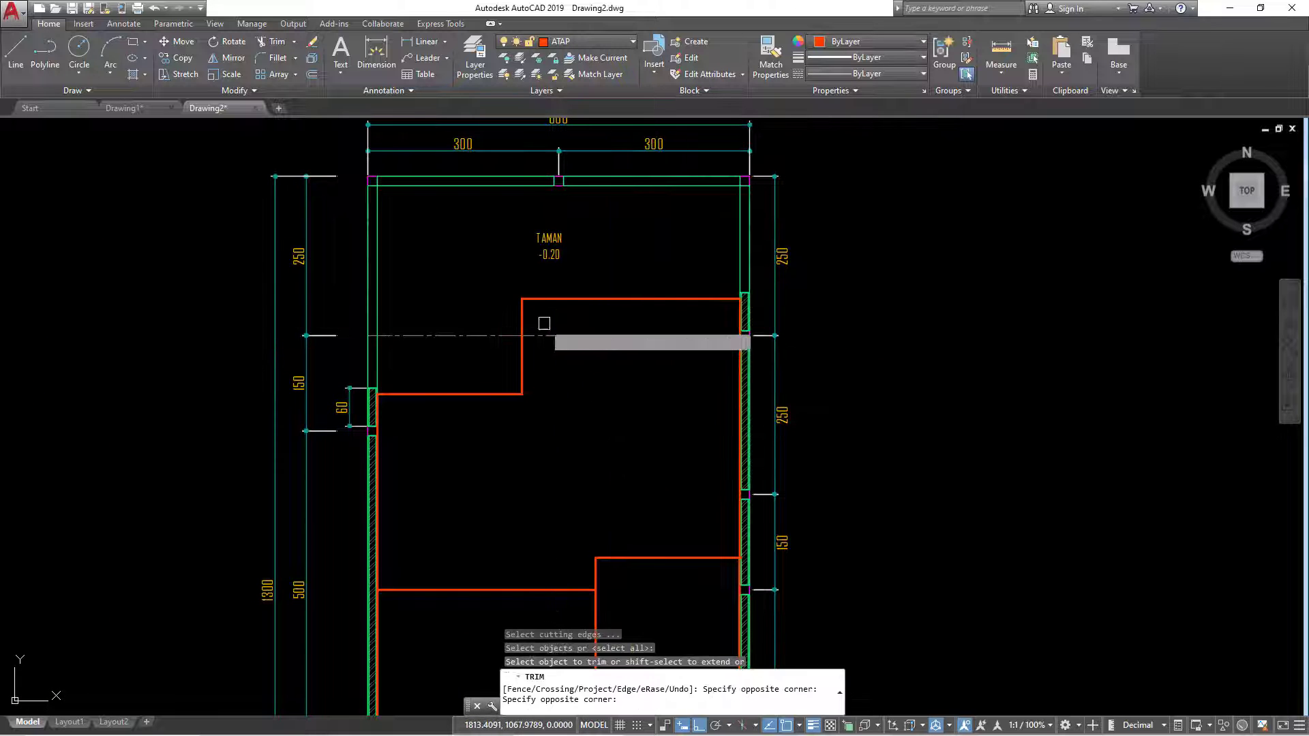
pyautogui.click(556, 341)
pyautogui.scroll(-2, 573, 355)
pyautogui.scroll(2, 558, 340)
pyautogui.scroll(4, 558, 339)
pyautogui.press('Escape')
pyautogui.click(555, 339)
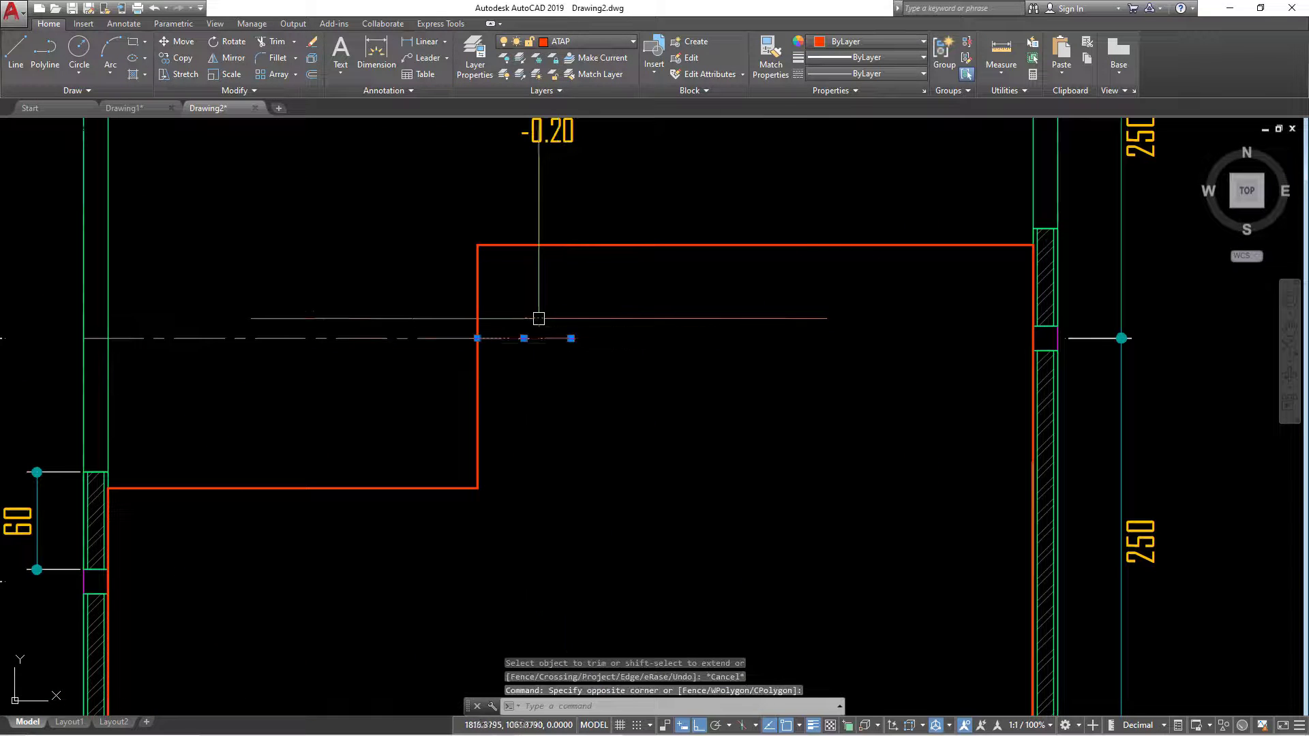
pyautogui.write('e')
pyautogui.press('Return')
# Pan and zoom over to the left plan's terrace and carport area.
pyautogui.scroll(-2, 624, 472)
pyautogui.scroll(-2, 628, 473)
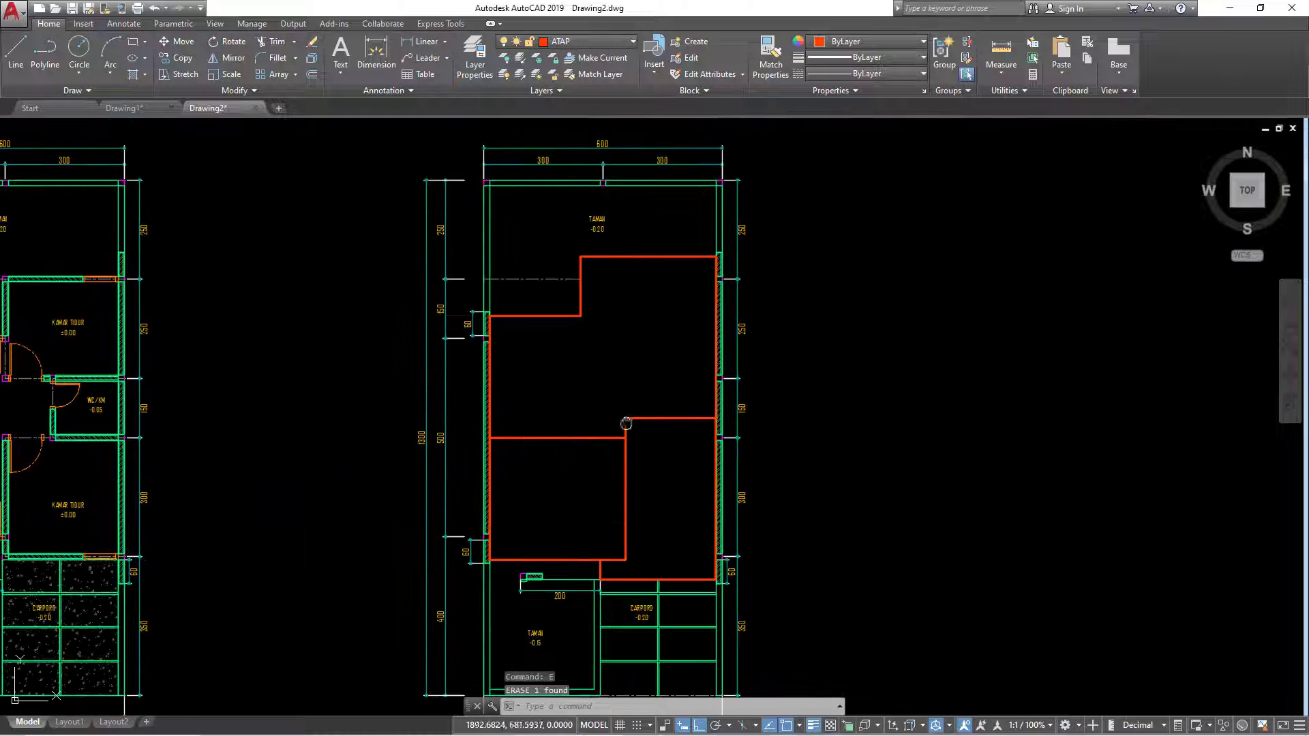
pyautogui.scroll(-1, 645, 489)
pyautogui.scroll(1, 566, 488)
pyautogui.scroll(-3, 587, 482)
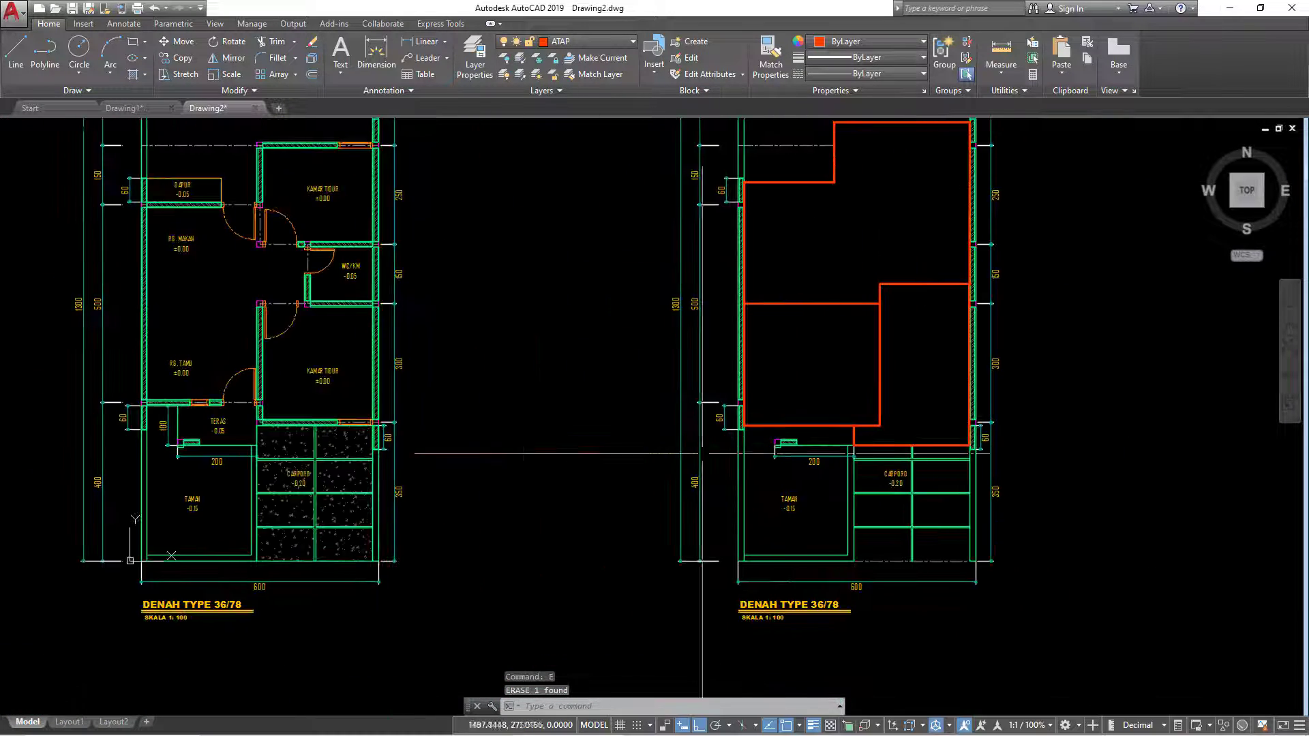
pyautogui.scroll(1, 450, 443)
pyautogui.scroll(3, 336, 431)
pyautogui.scroll(-1, 336, 431)
pyautogui.scroll(-3, 340, 436)
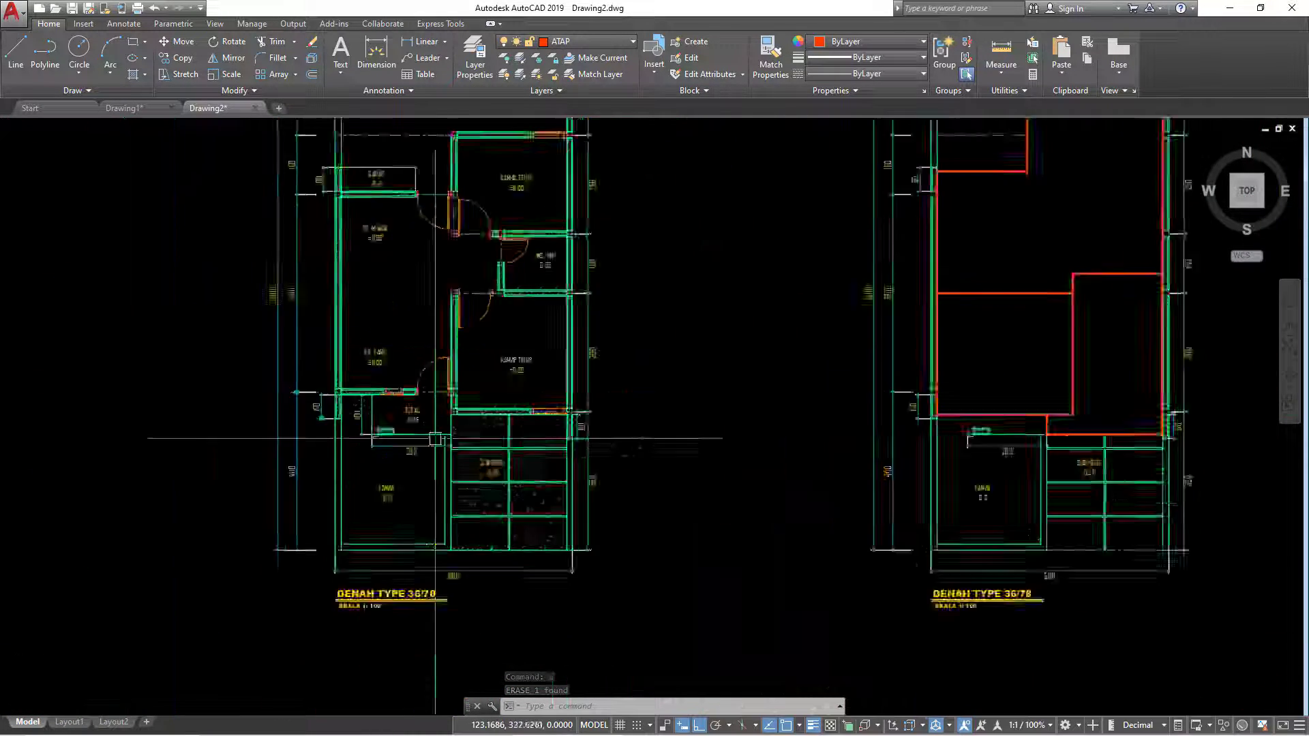
pyautogui.scroll(-1, 745, 453)
pyautogui.scroll(1, 745, 453)
pyautogui.scroll(3, 186, 443)
pyautogui.moveTo(675, 433); pyautogui.dragTo(233, 435, button='middle')
pyautogui.scroll(-2, 438, 434)
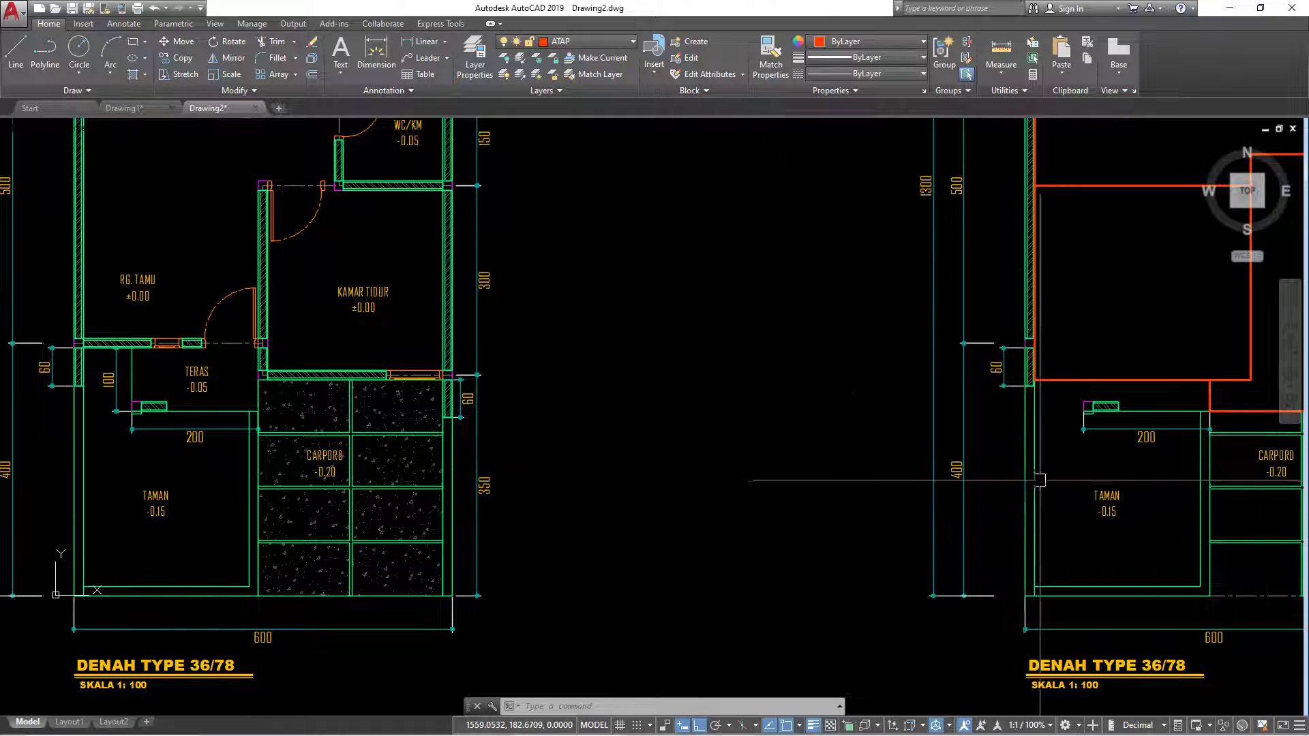
pyautogui.moveTo(1040, 480); pyautogui.dragTo(920, 497, button='middle')
pyautogui.moveTo(44, 436); pyautogui.dragTo(487, 436, button='middle')
pyautogui.scroll(2, 487, 436)
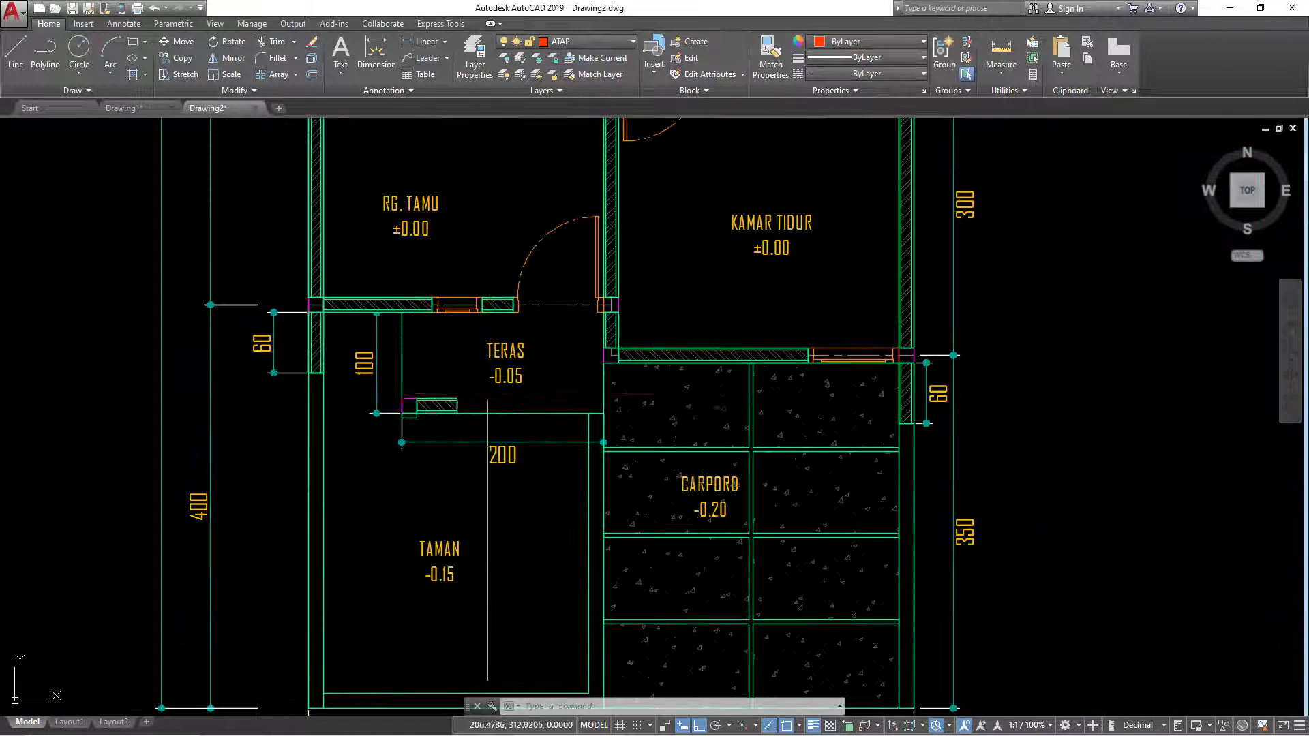
# Draw an L-shaped polyline down the terrace's left edge and along its front.
pyautogui.write('l')
pyautogui.press('Return')
pyautogui.scroll(2, 415, 340)
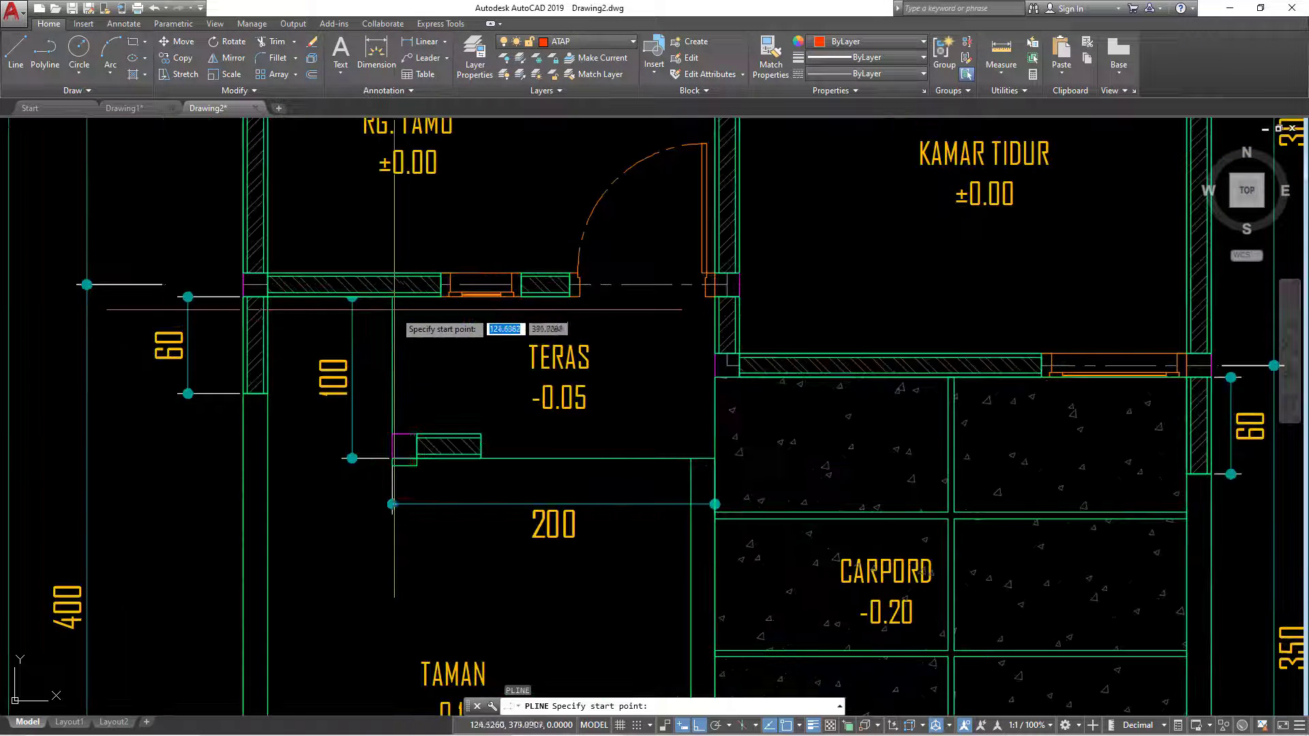
pyautogui.click(392, 295)
pyautogui.scroll(2, 392, 439)
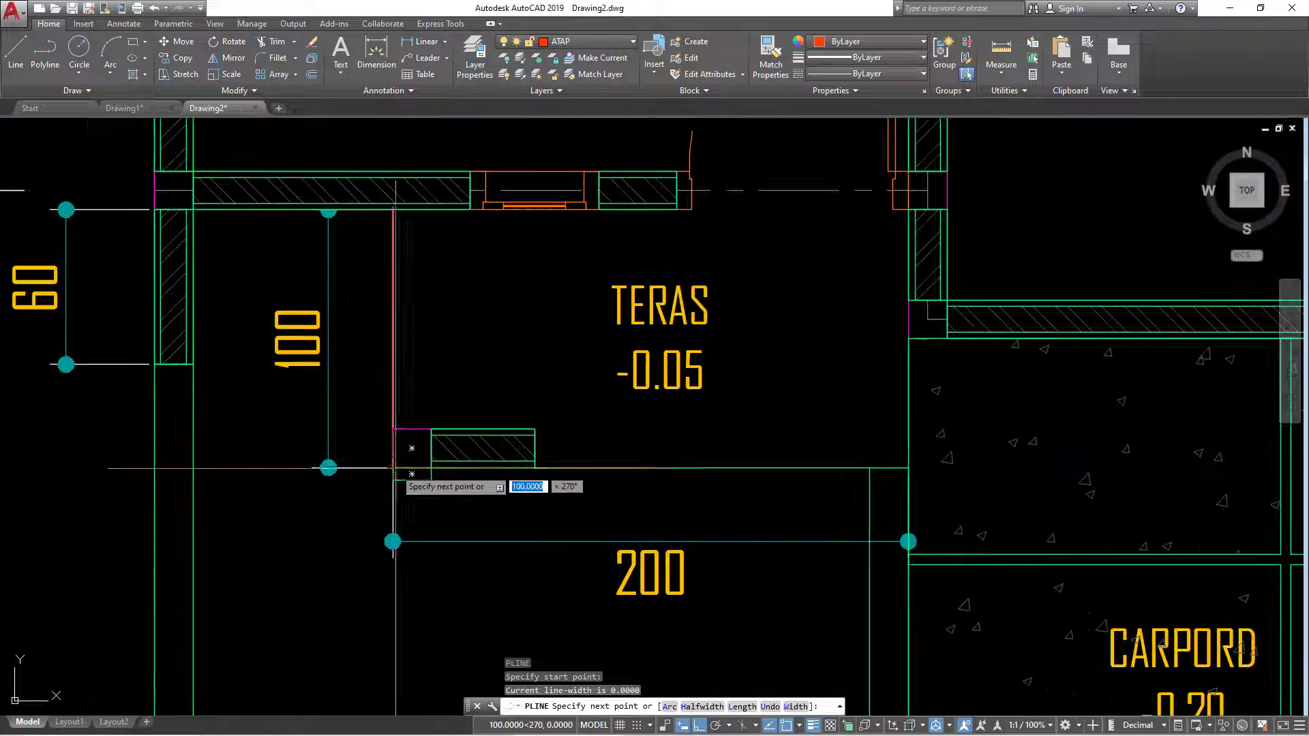
pyautogui.click(393, 467)
pyautogui.click(908, 468)
pyautogui.press('Return')
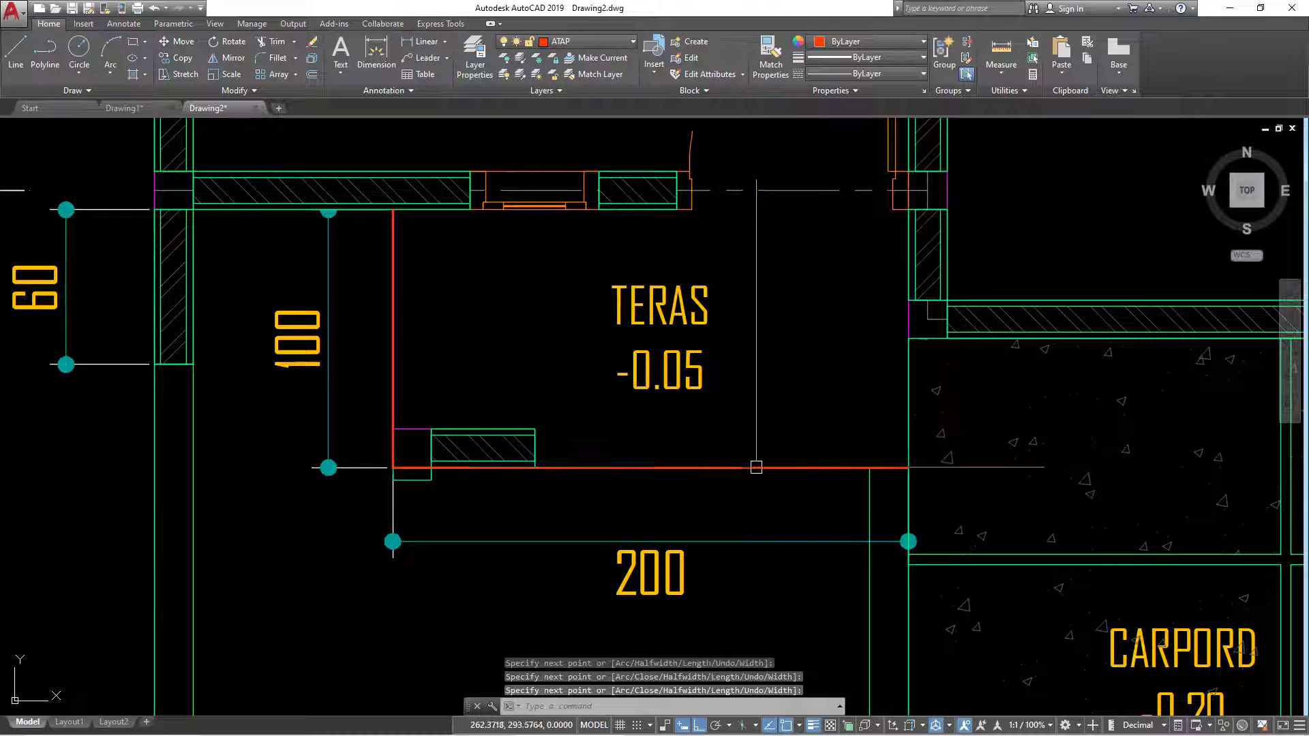
# Offset the L outline 15 units outside the terrace and erase the original.
pyautogui.write('o')
pyautogui.press('Return')
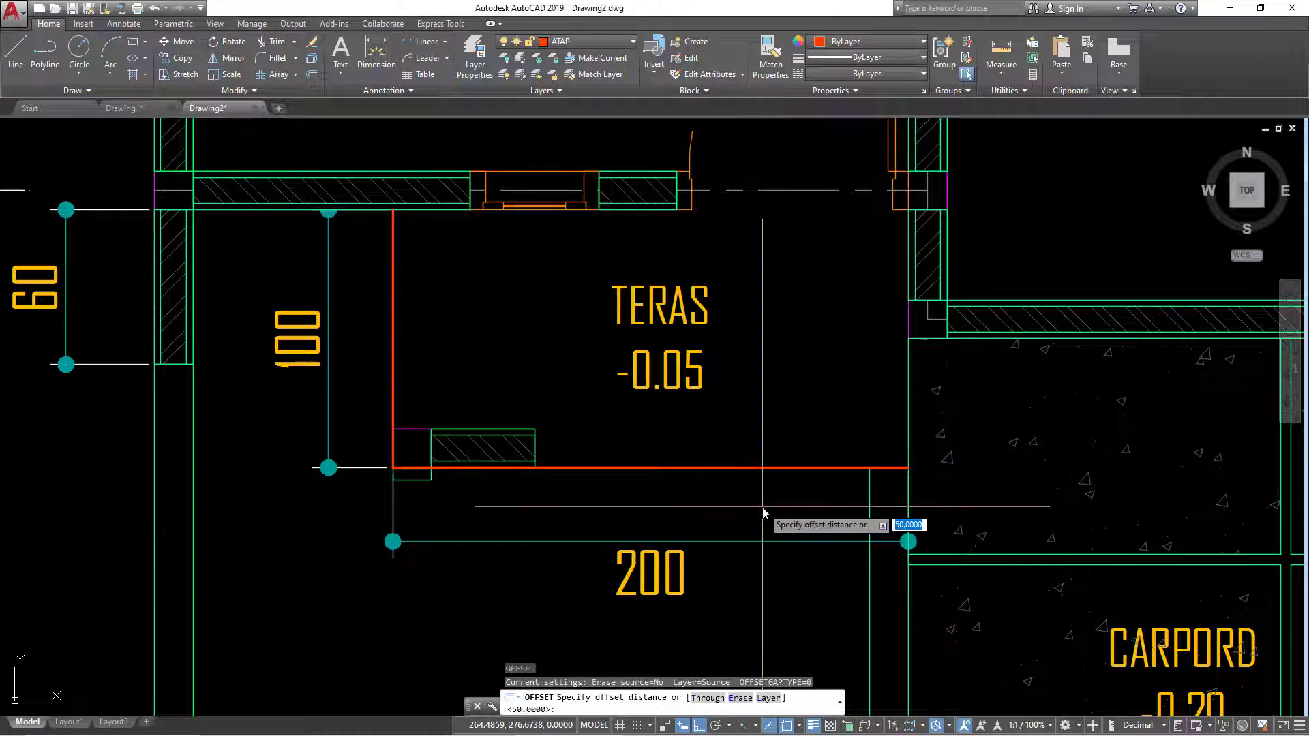
pyautogui.press('Return')
pyautogui.click(756, 468)
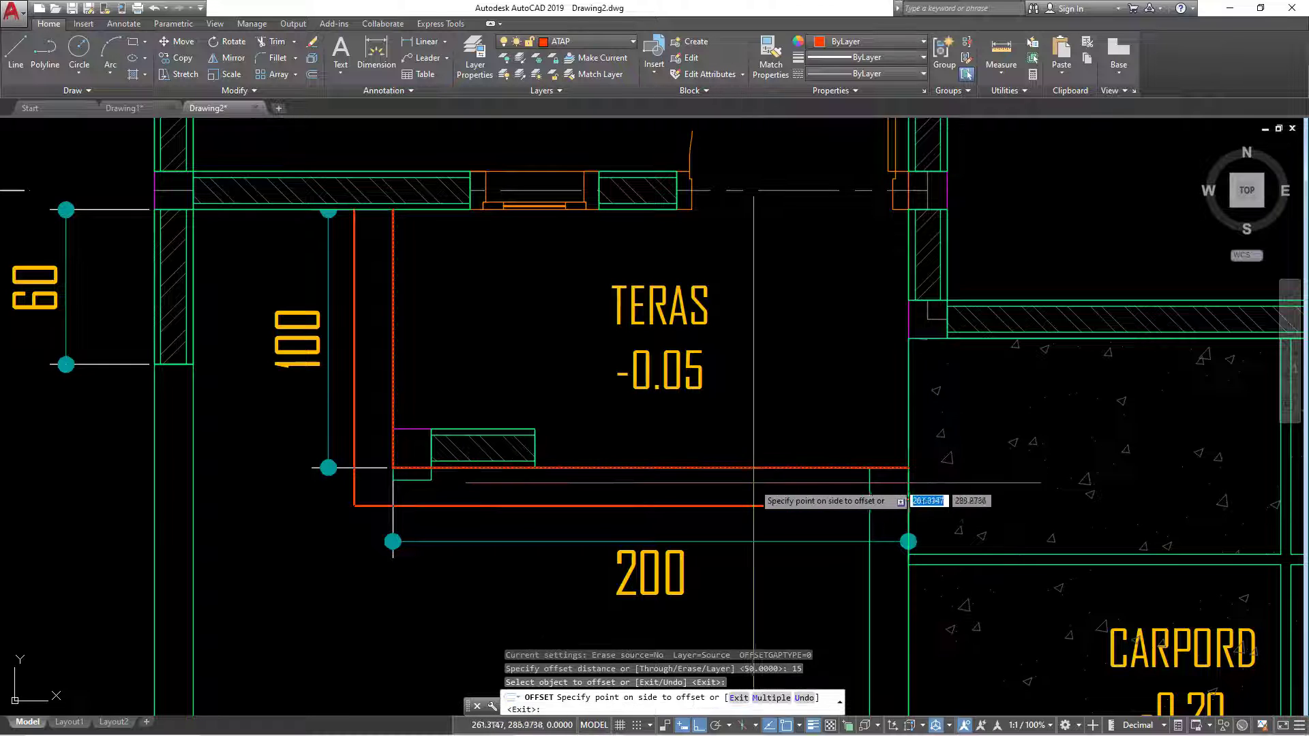
pyautogui.click(750, 491)
pyautogui.press('Escape')
pyautogui.click(746, 467)
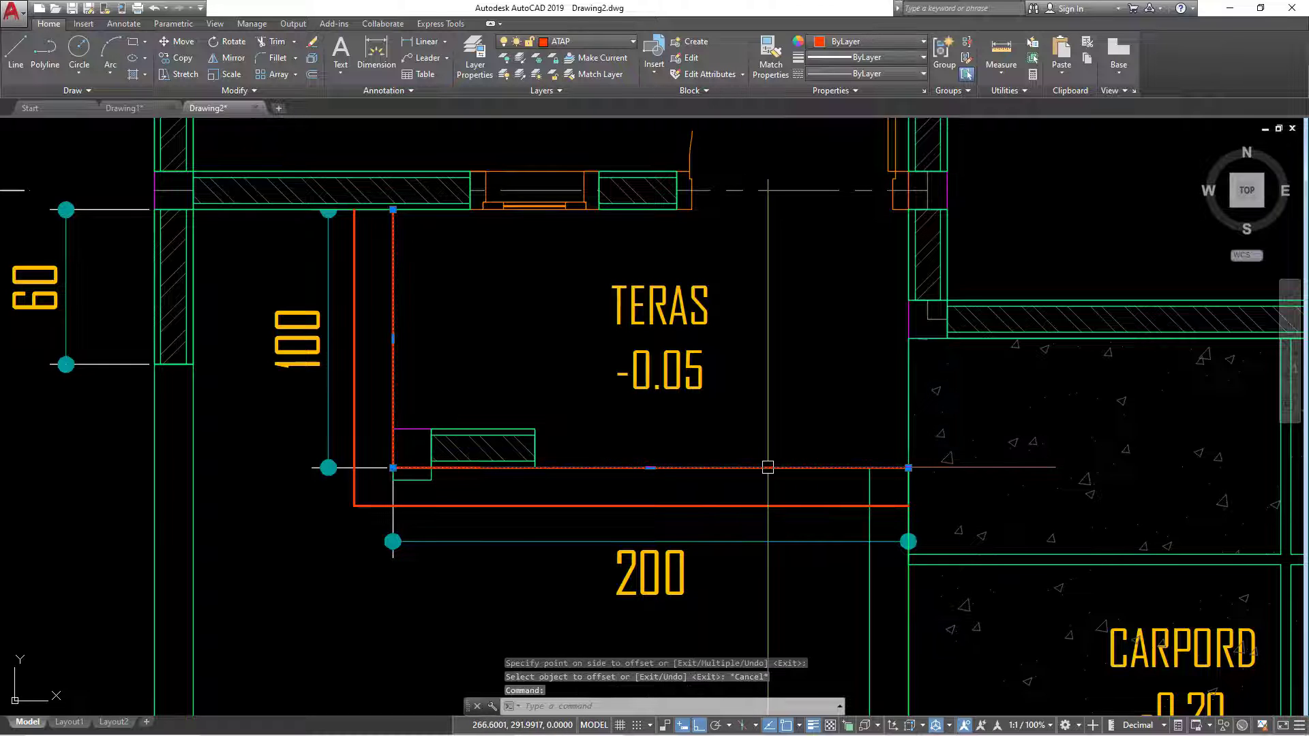
pyautogui.write('e')
pyautogui.press('Return')
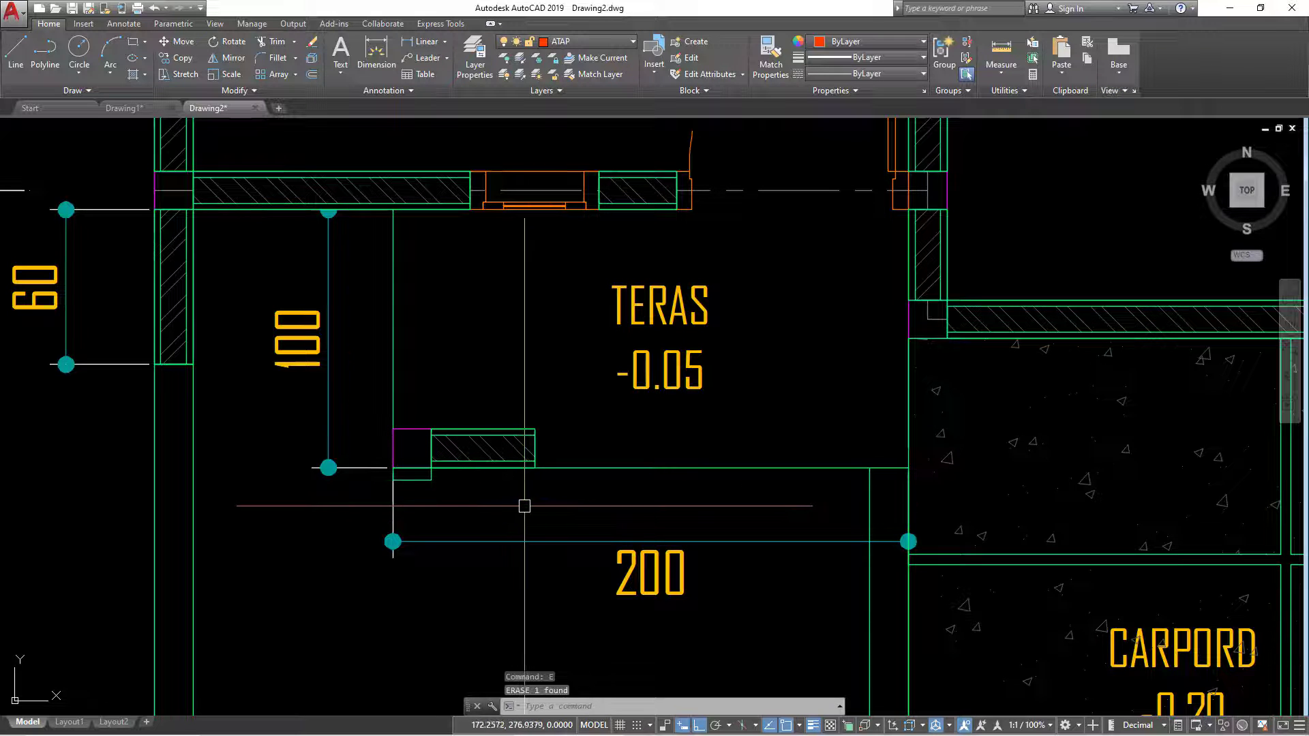
# Redraw the L-shaped polyline from a higher upper-left corner along the terrace front.
pyautogui.write('l')
pyautogui.press('Return')
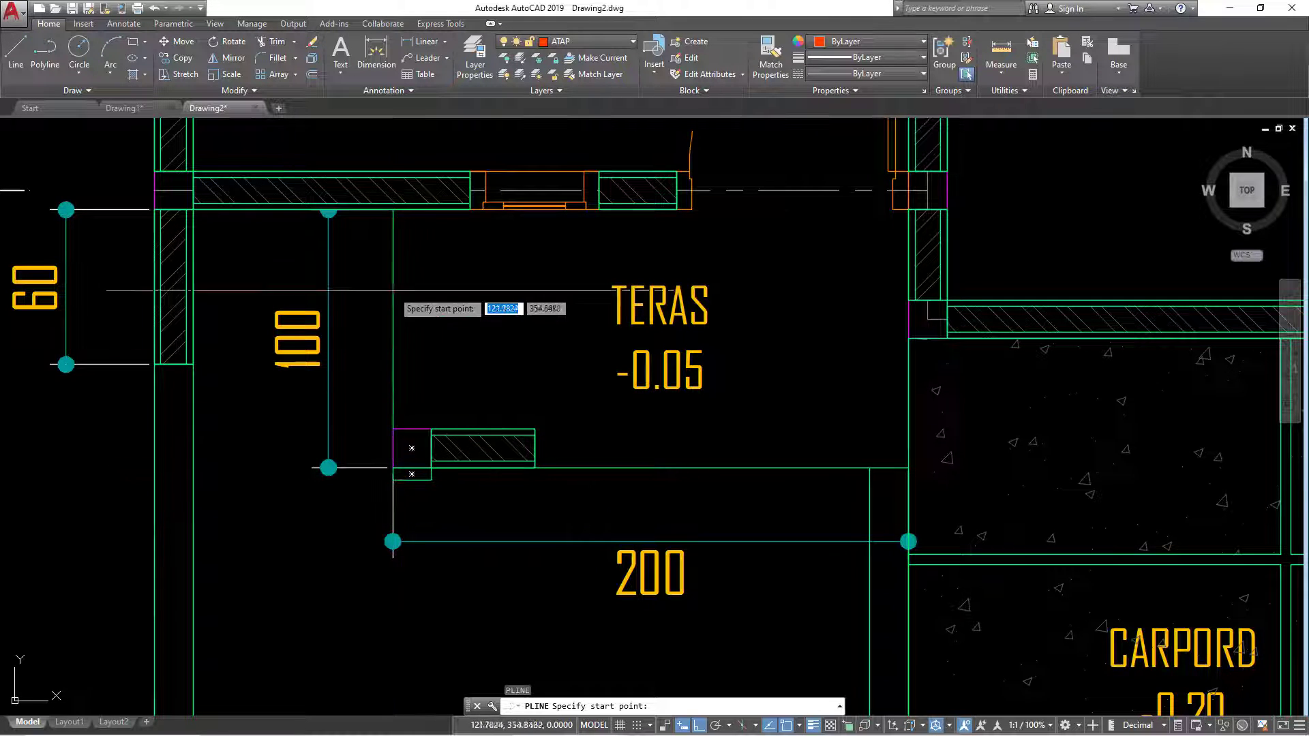
pyautogui.click(393, 209)
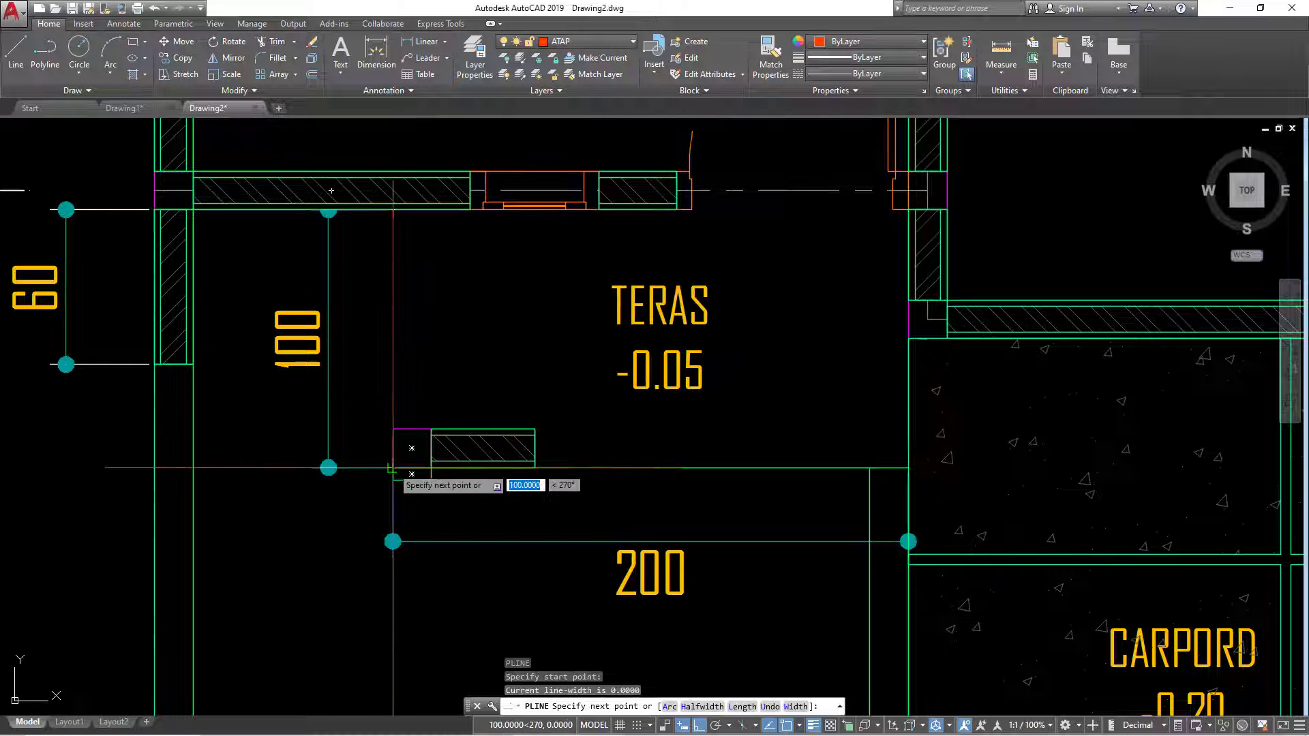
pyautogui.click(393, 467)
pyautogui.click(908, 468)
pyautogui.press('Return')
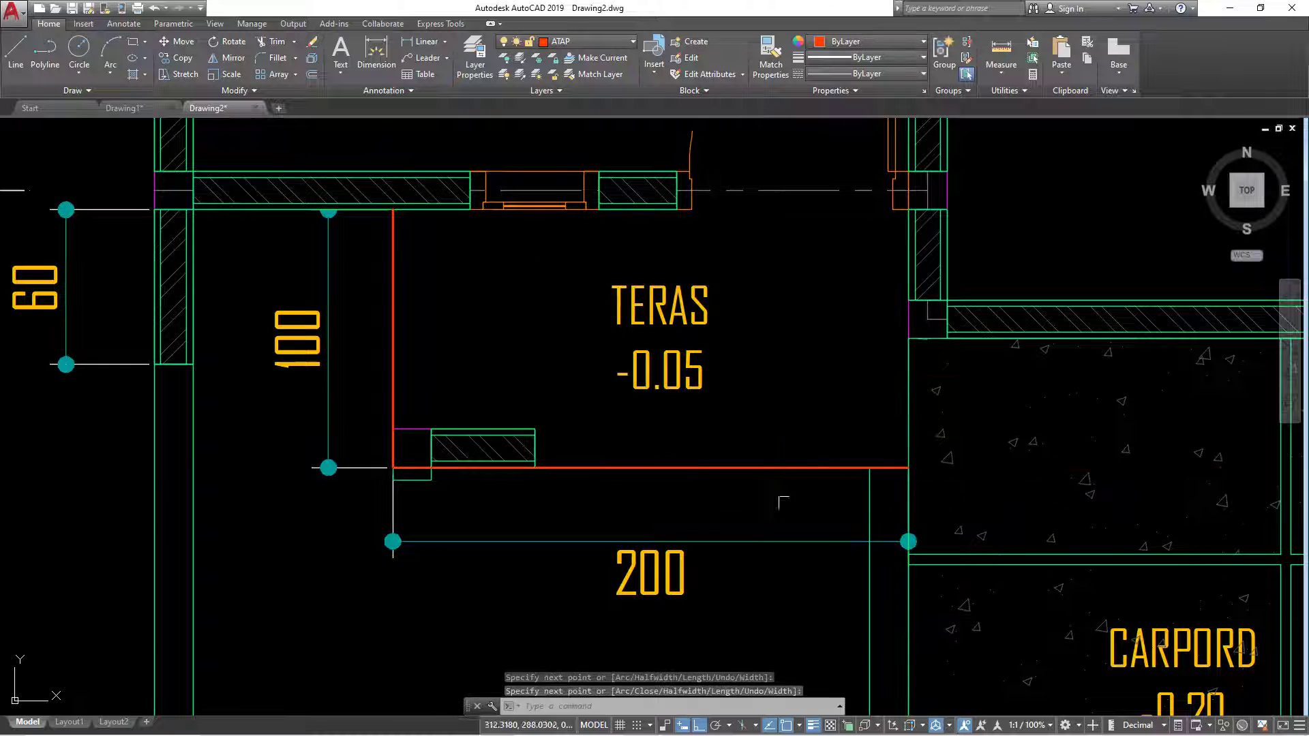
# Offset the new outline 5 units outward and erase the inner original.
pyautogui.write('o')
pyautogui.press('Return')
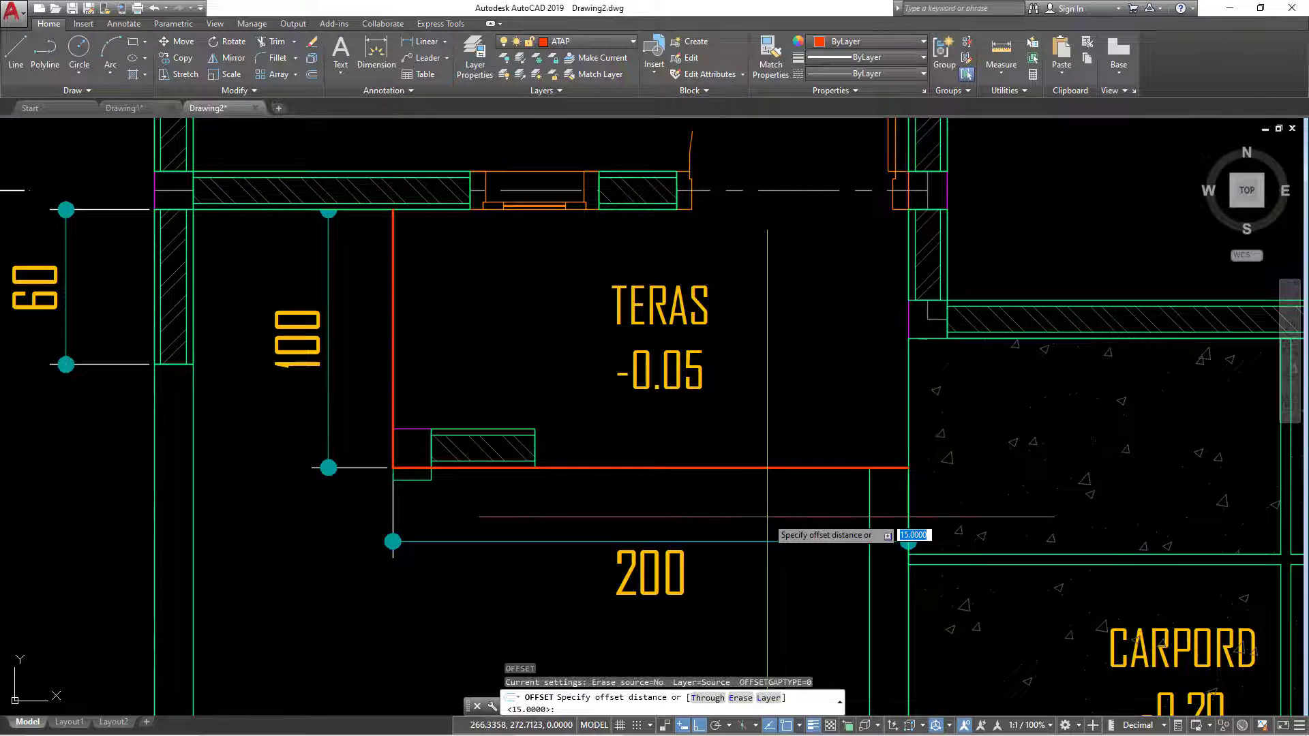
pyautogui.write('5')
pyautogui.press('Return')
pyautogui.click(767, 468)
pyautogui.click(767, 491)
pyautogui.press('Escape')
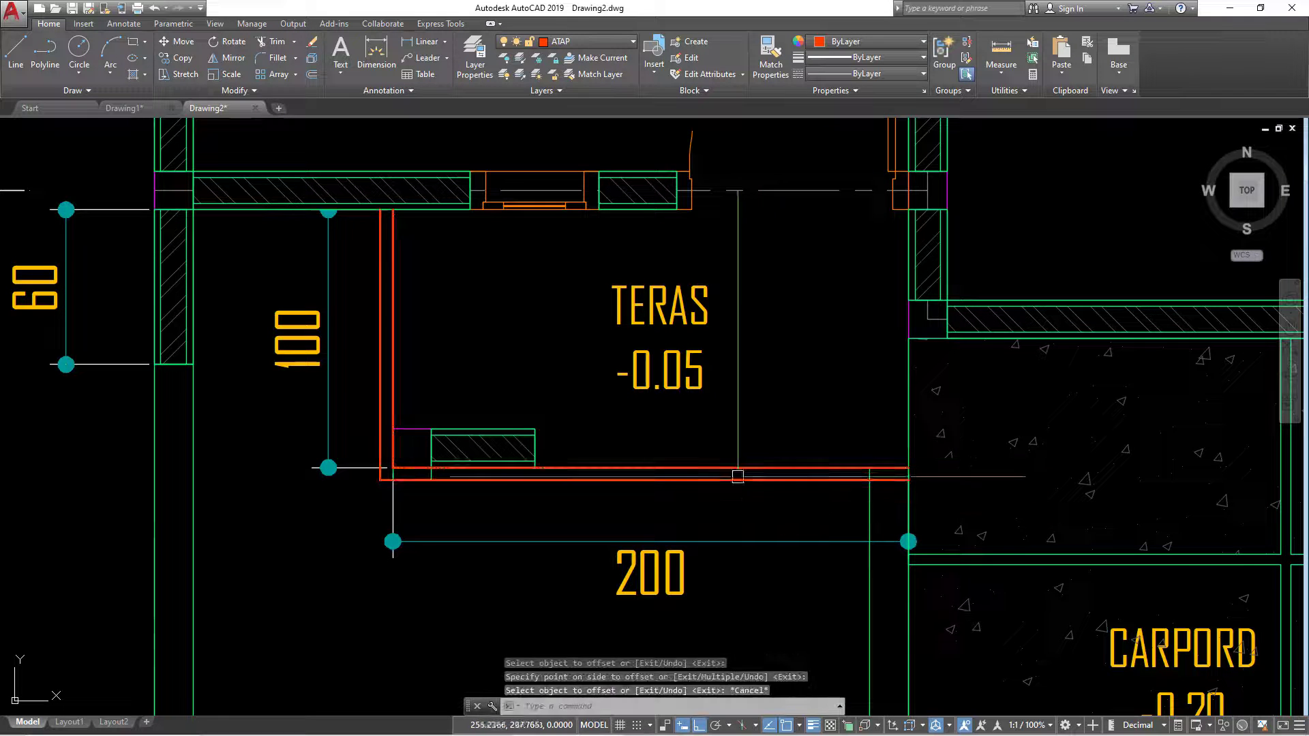
pyautogui.write('e')
pyautogui.press('Return')
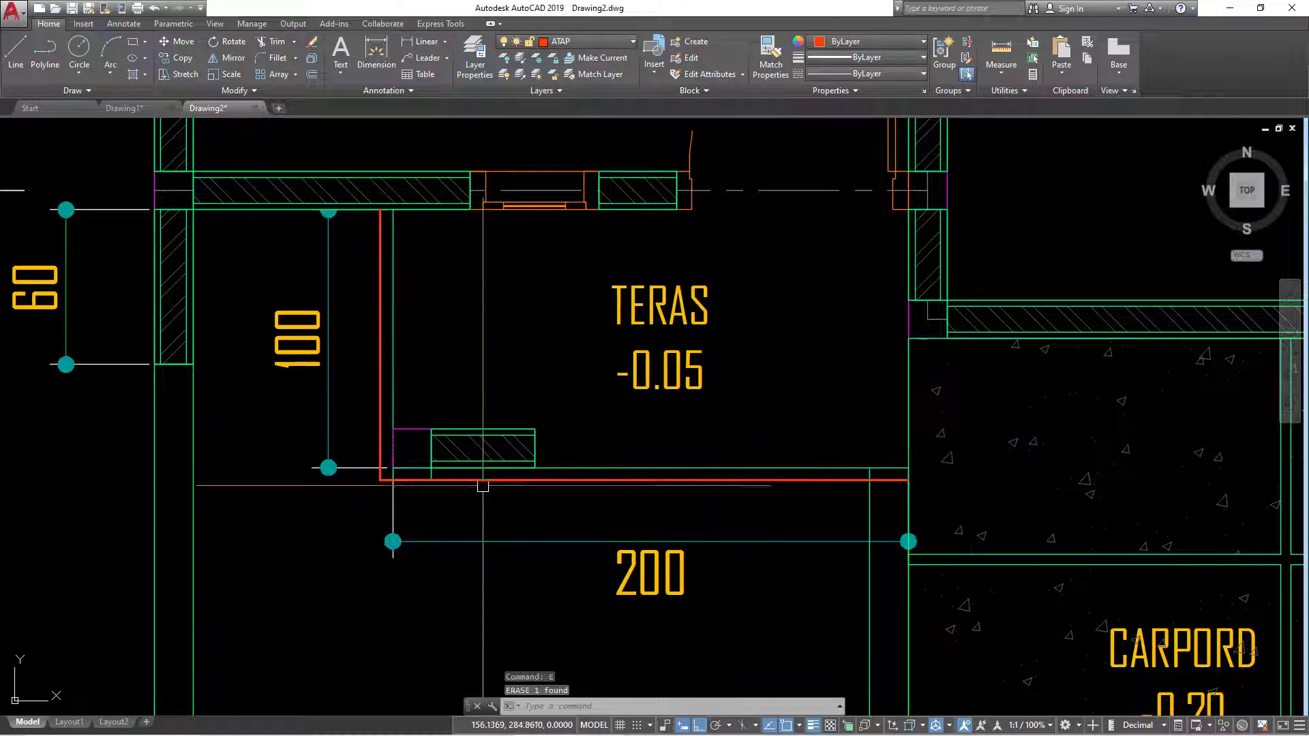
pyautogui.click(480, 478)
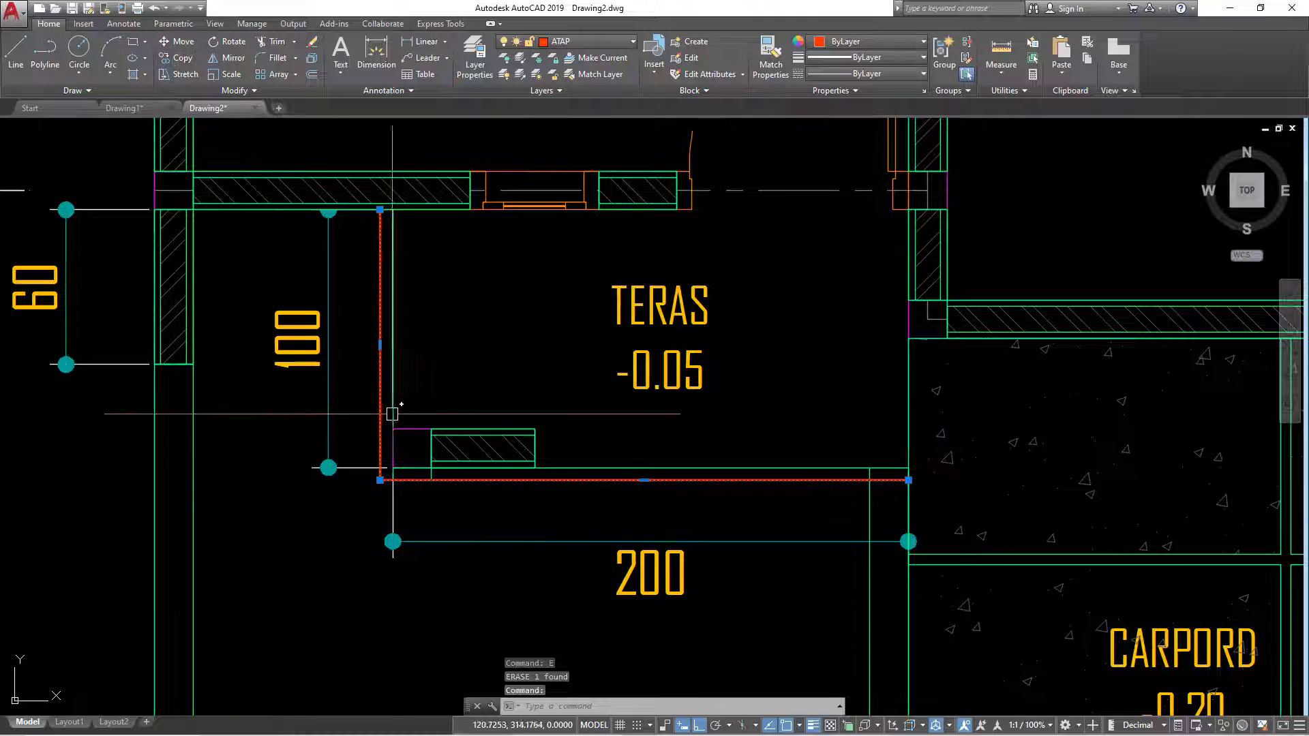
pyautogui.click(182, 60)
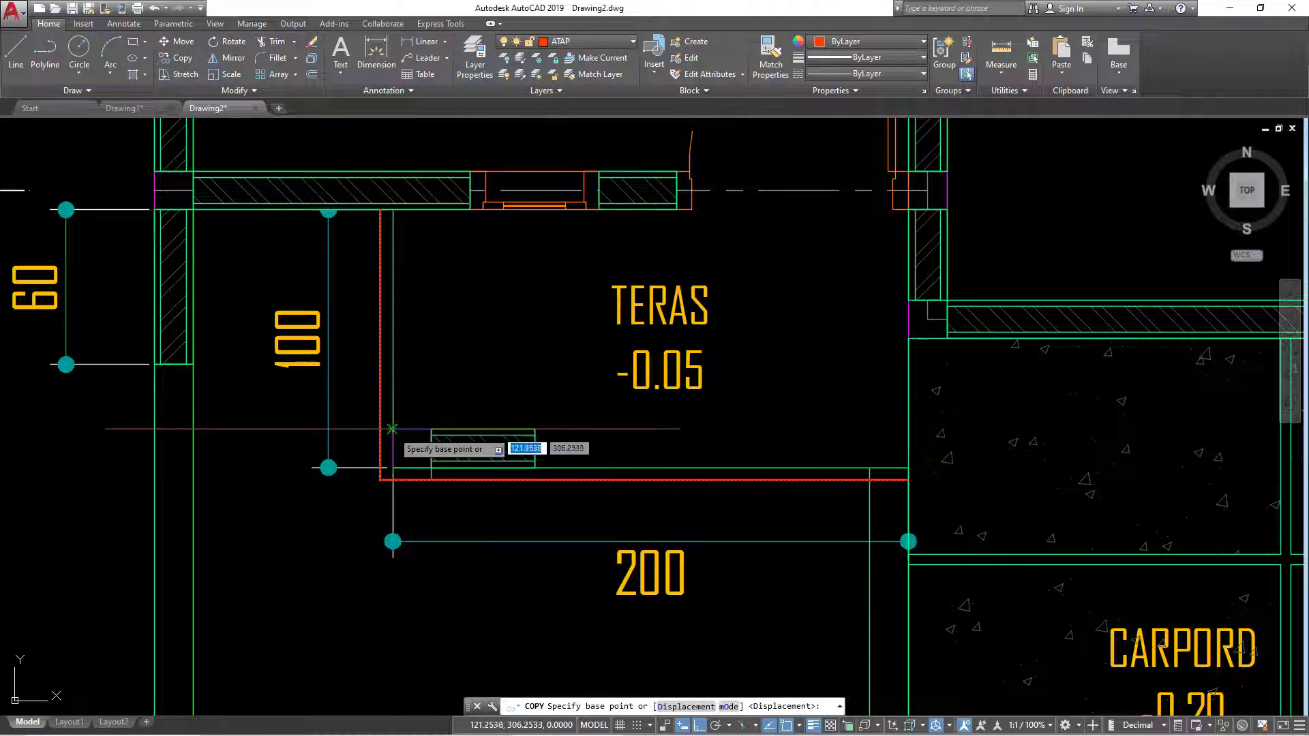
pyautogui.click(457, 454)
pyautogui.scroll(-6, 456, 453)
pyautogui.scroll(6, 874, 463)
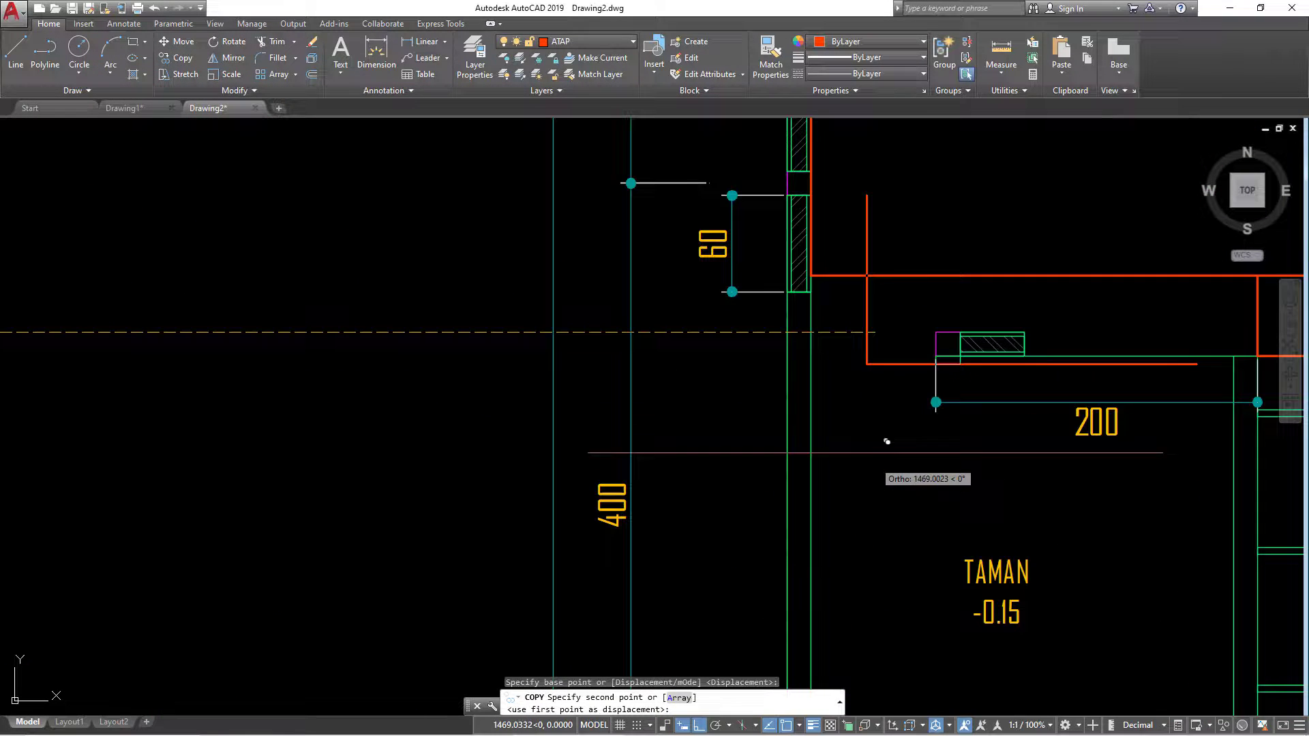
pyautogui.click(948, 344)
pyautogui.press('Escape')
pyautogui.scroll(2, 1043, 333)
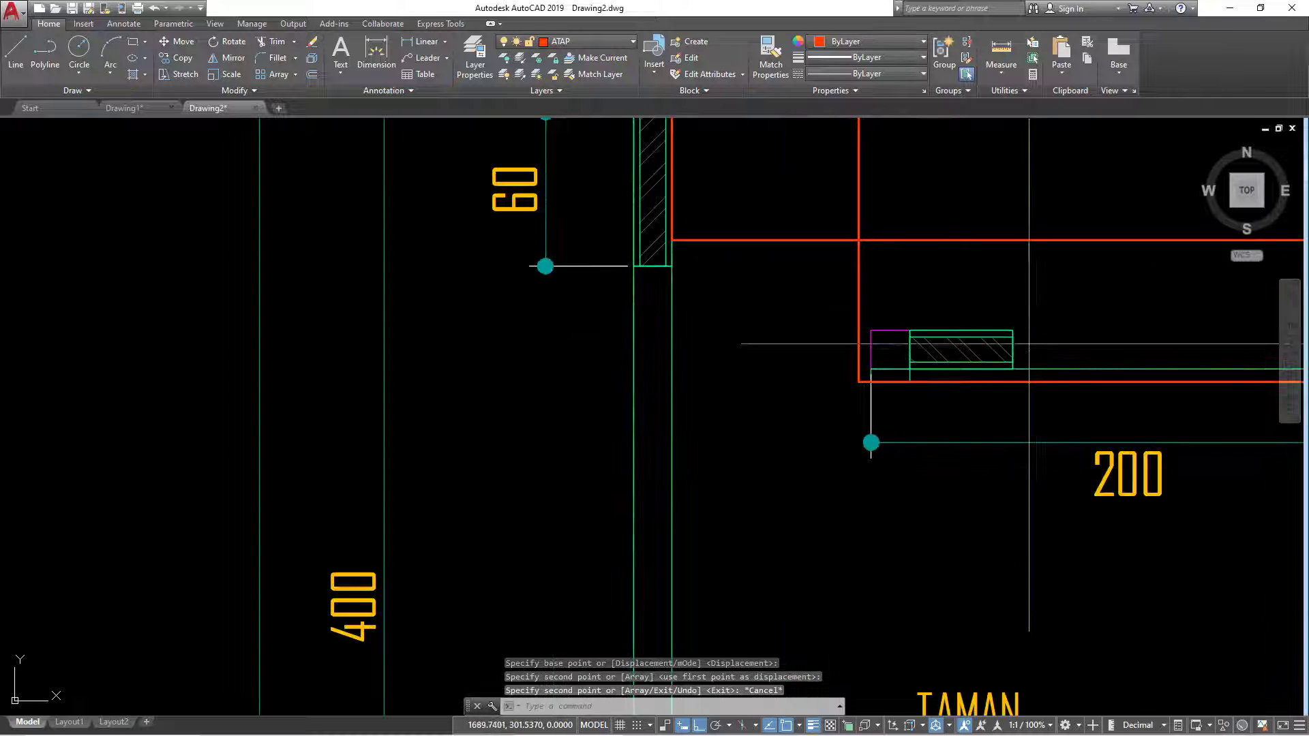
pyautogui.click(954, 336)
pyautogui.write('e')
pyautogui.press('Return')
pyautogui.click(908, 347)
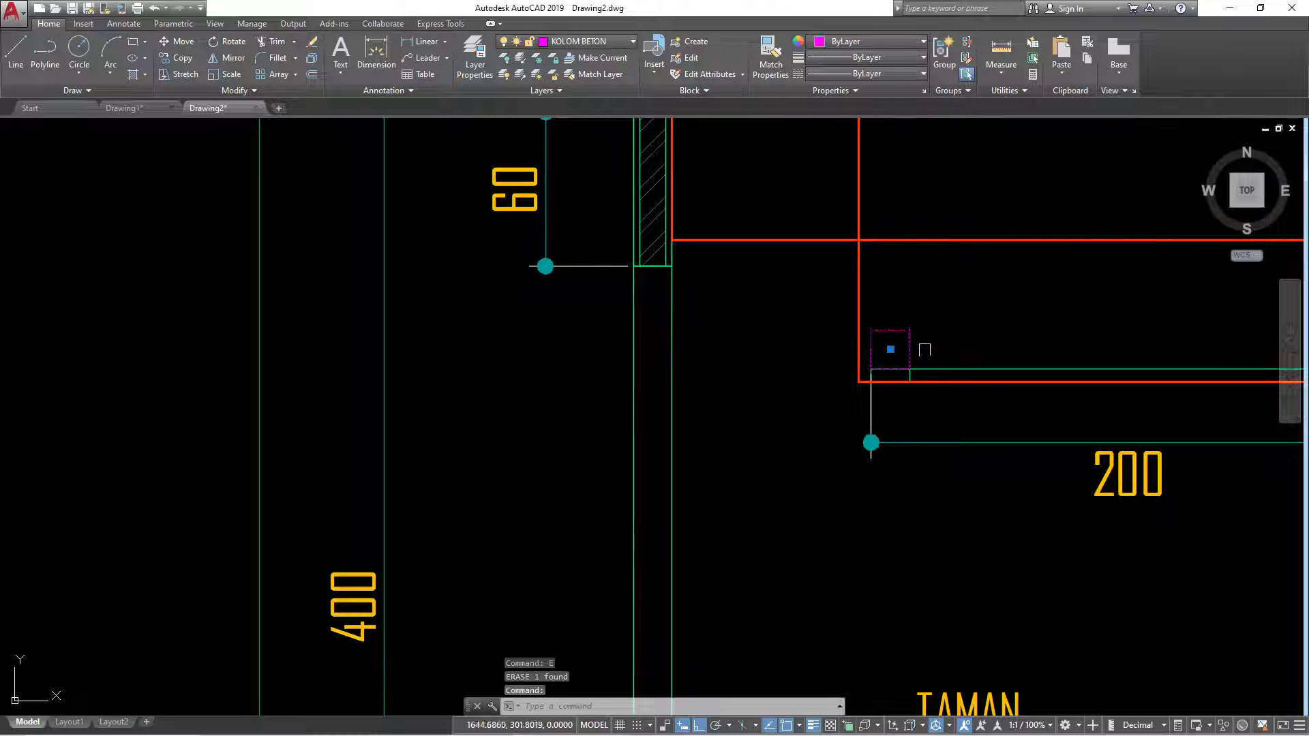
pyautogui.scroll(-4, 914, 369)
pyautogui.moveTo(890, 370); pyautogui.dragTo(556, 370, button='middle')
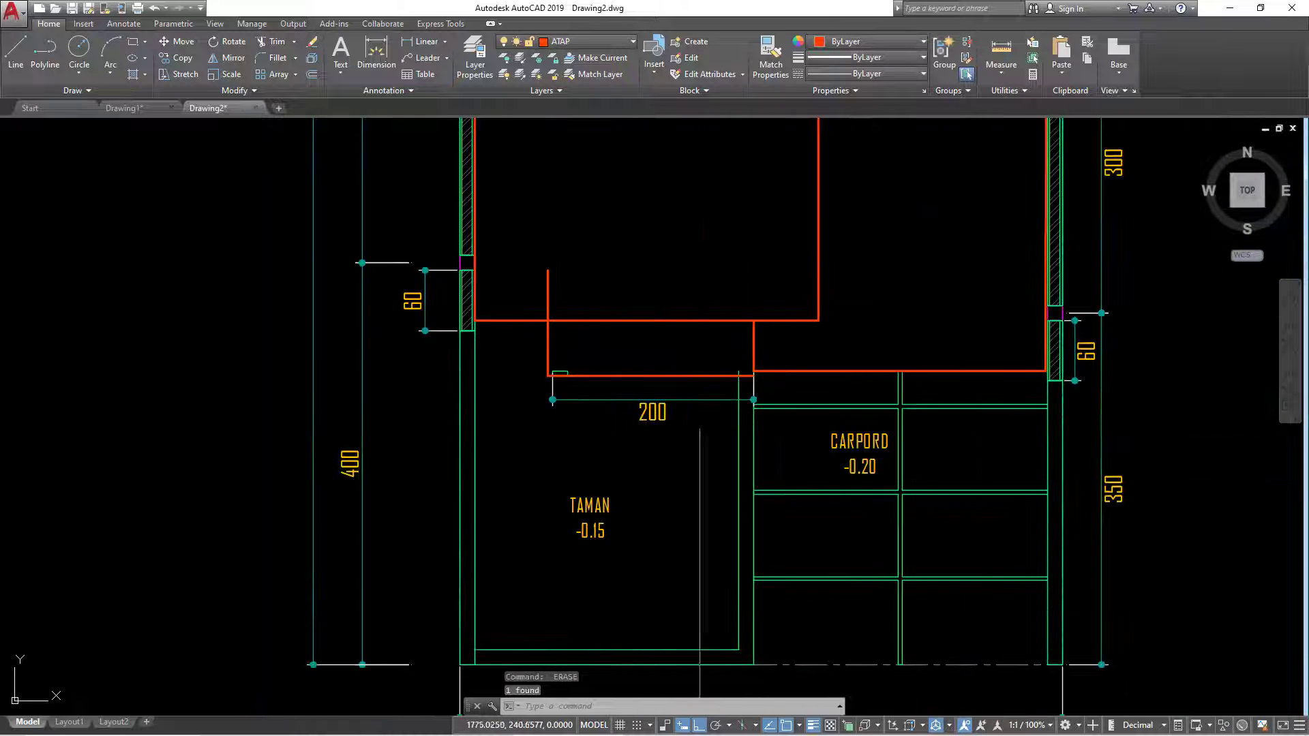
pyautogui.scroll(2, 706, 392)
pyautogui.moveTo(705, 392); pyautogui.dragTo(799, 419, button='middle')
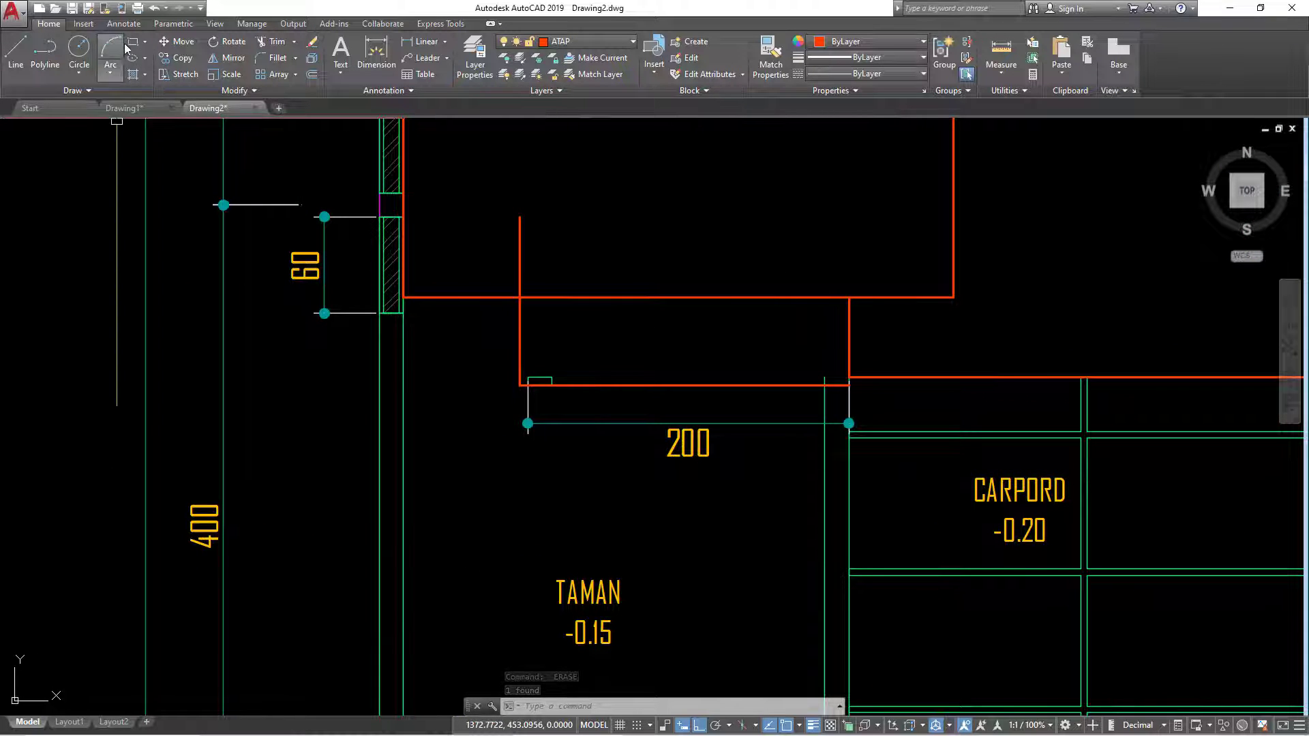
# Draw a rectangle (REC) between the red roof-line corners above the TAMAN garden.
pyautogui.write('rec')
pyautogui.press('Return')
pyautogui.click(519, 216)
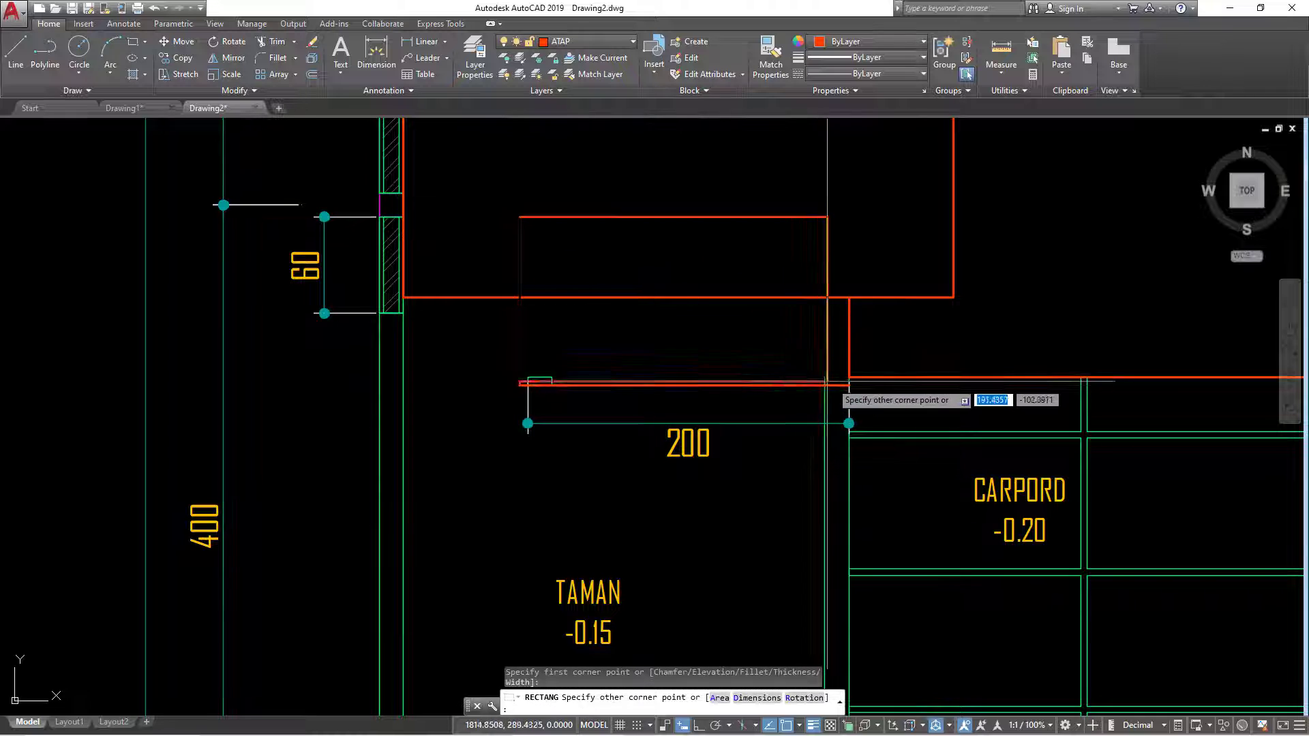
pyautogui.click(849, 385)
# Select the new rectangle and try its edge and corner grips, cancelling each reshape.
pyautogui.click(653, 216)
pyautogui.click(658, 207)
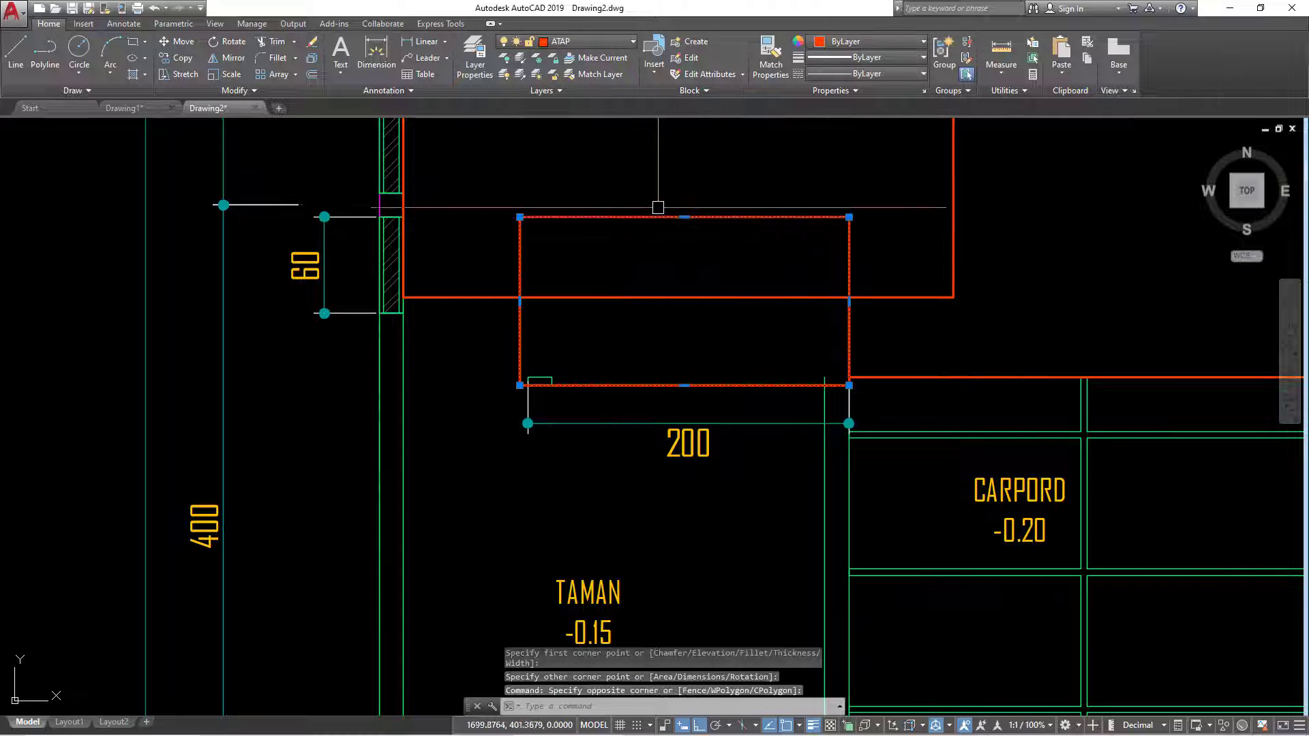
pyautogui.click(683, 217)
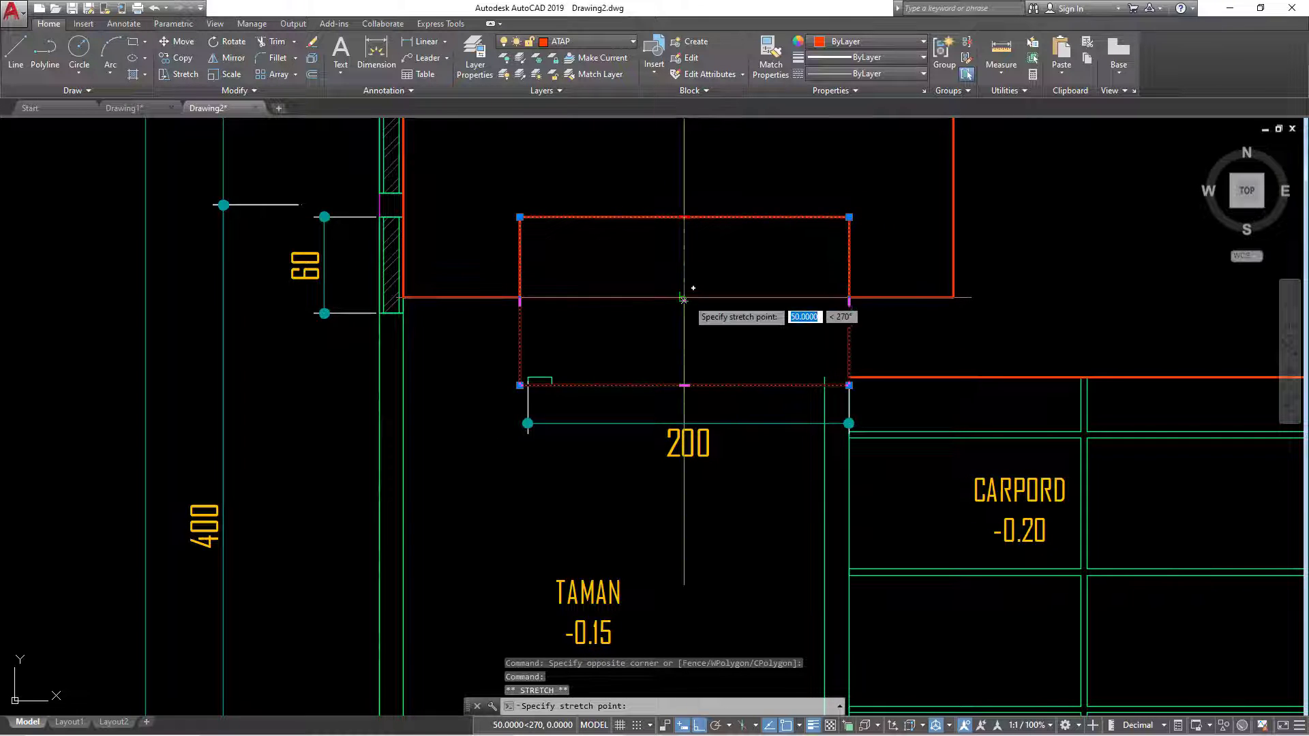
pyautogui.press('Escape')
pyautogui.click(528, 208)
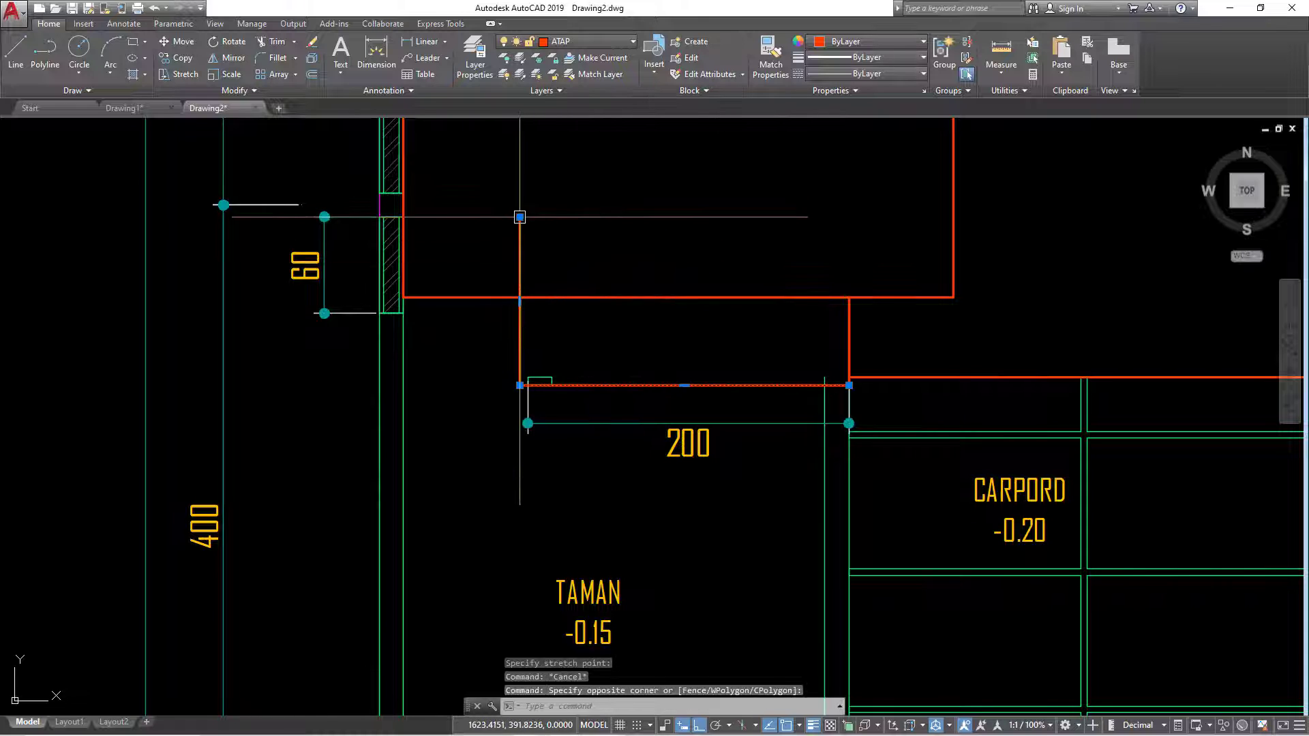
pyautogui.click(520, 297)
pyautogui.press('Escape')
pyautogui.scroll(-4, 818, 370)
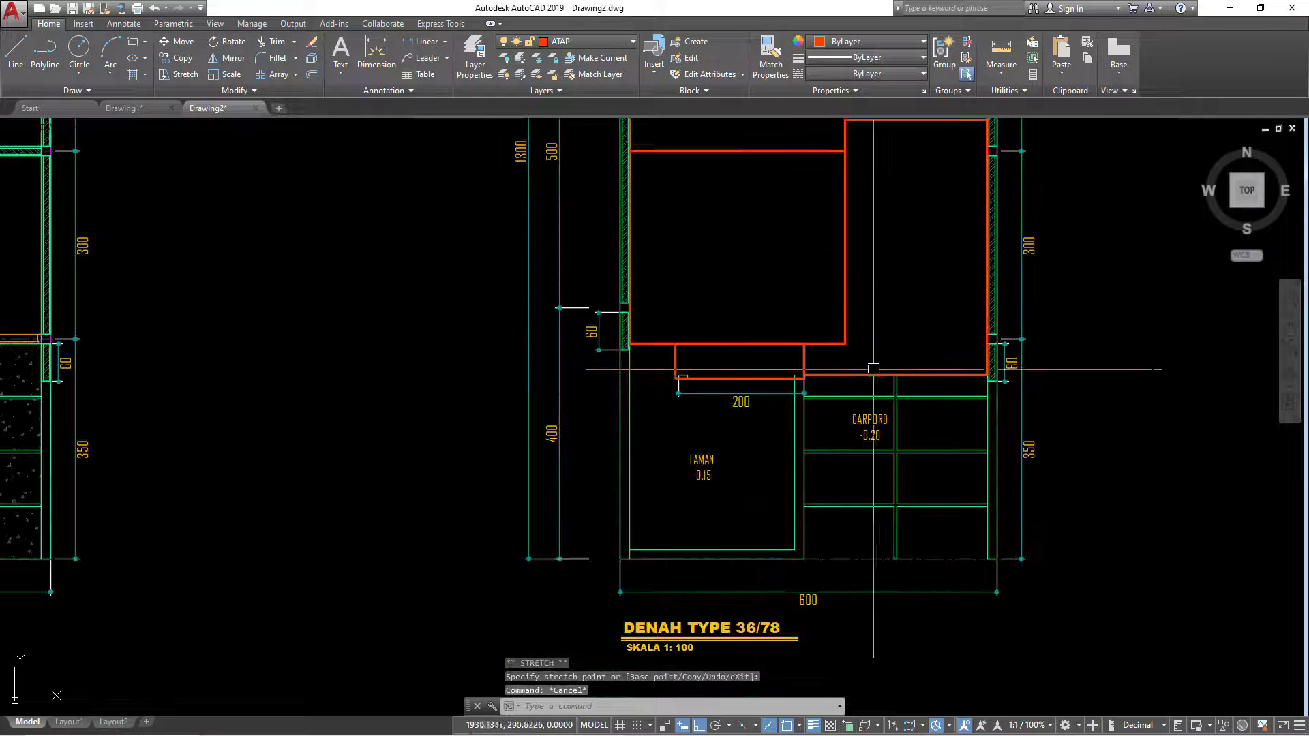
pyautogui.scroll(1, 873, 369)
pyautogui.scroll(3, 725, 432)
pyautogui.scroll(2, 474, 373)
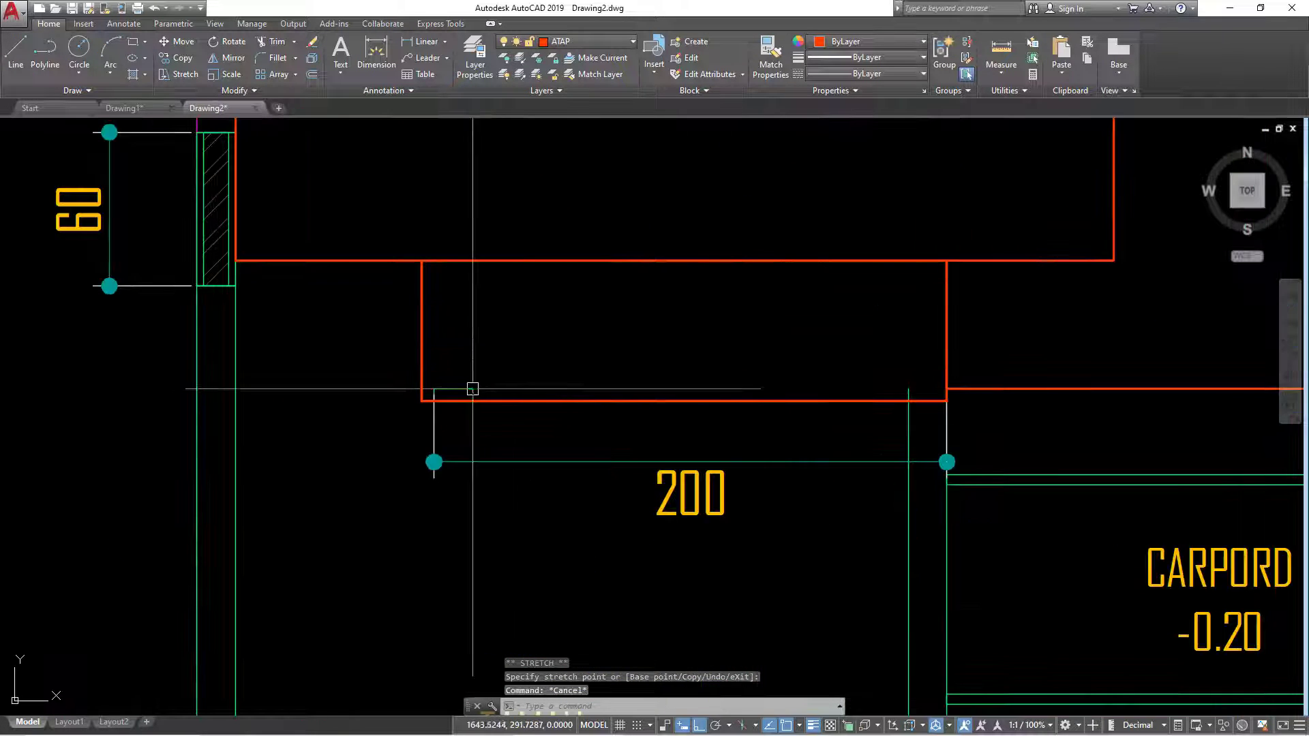
# Erase the stray wall piece near the roof corner and leave the corner object unchanged.
pyautogui.click(472, 388)
pyautogui.write('E')
pyautogui.press('Return')
pyautogui.scroll(-2, 605, 379)
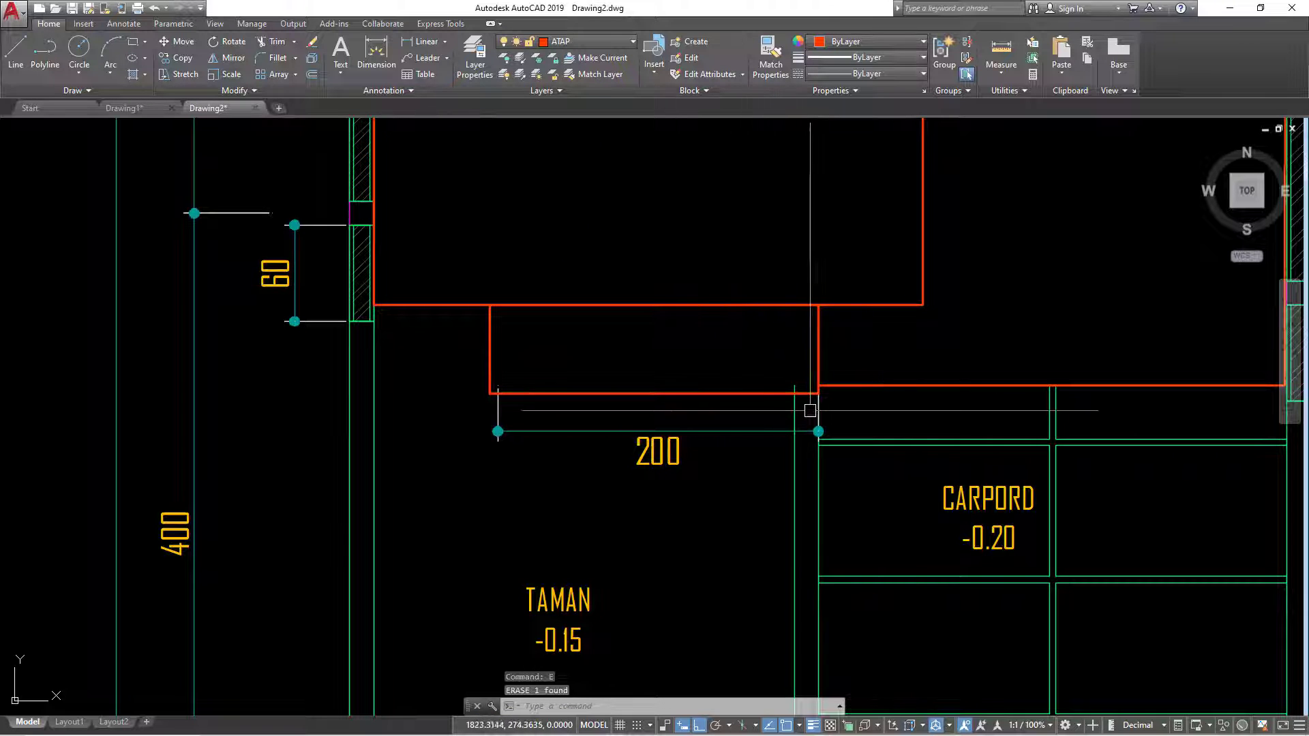
pyautogui.click(790, 409)
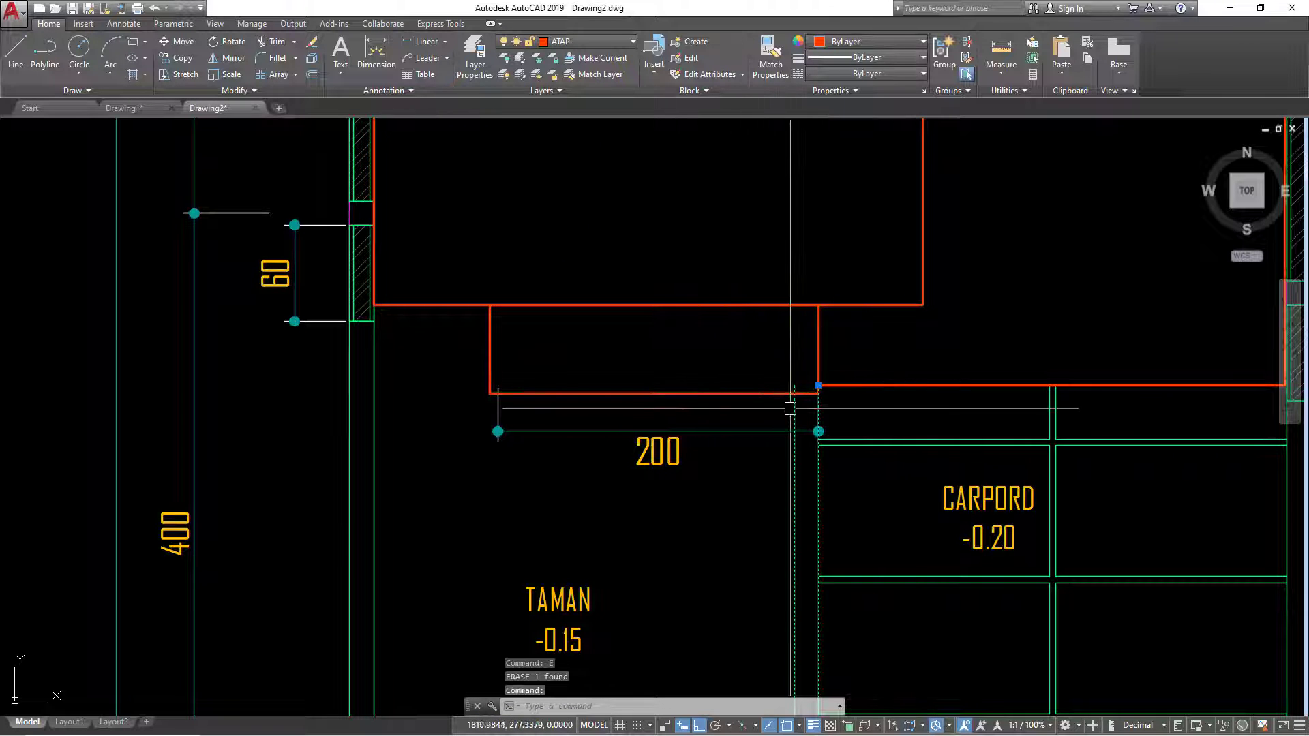
pyautogui.click(818, 385)
pyautogui.press('Escape')
pyautogui.scroll(-2, 852, 403)
pyautogui.scroll(-2, 818, 402)
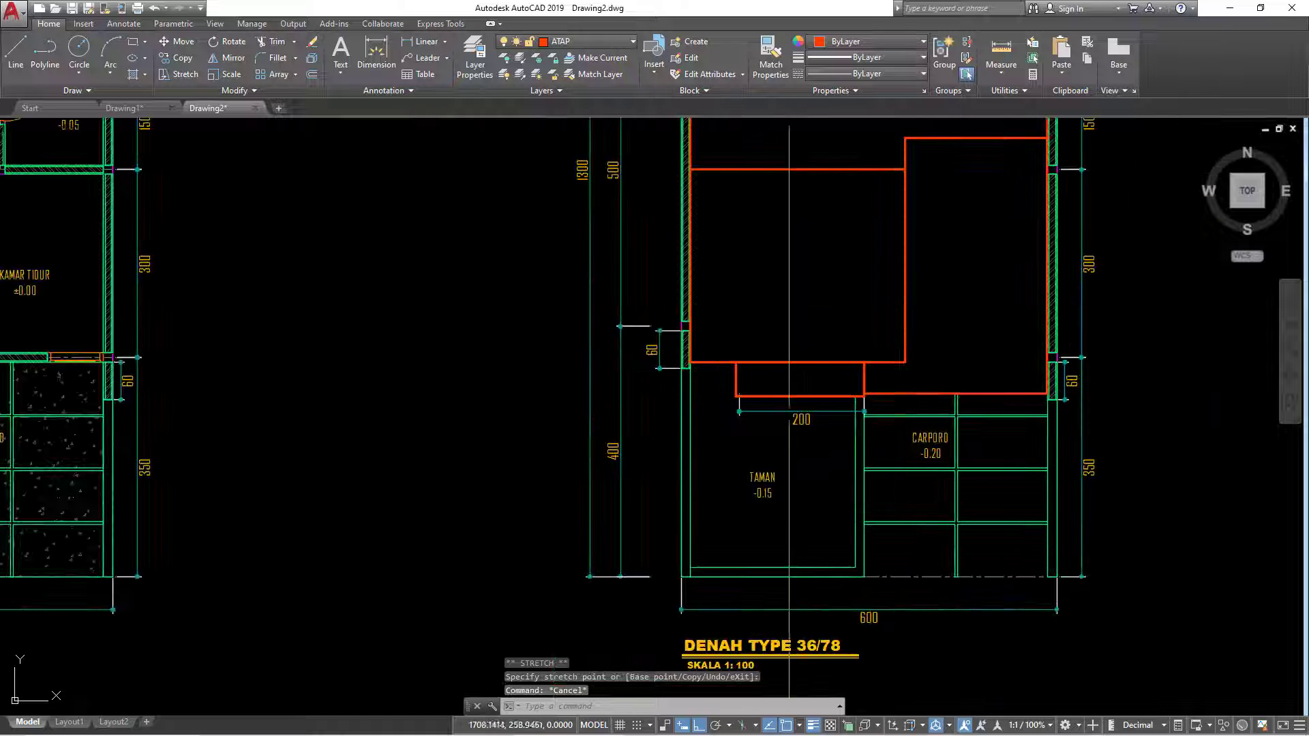
pyautogui.press('Return')
pyautogui.press('Escape')
# Delete the 200 dimension below the garden and bring the whole roof outline into view.
pyautogui.click(771, 414)
pyautogui.write('E')
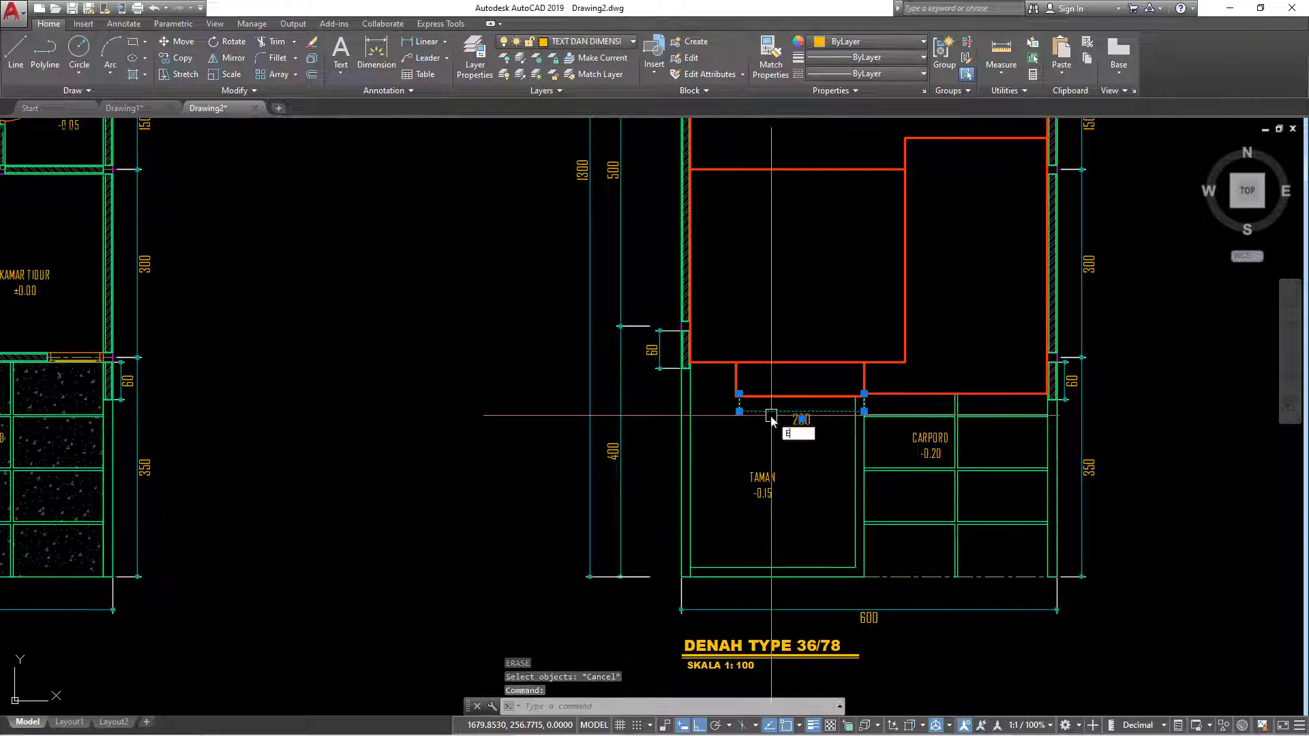
pyautogui.press('Return')
pyautogui.scroll(-3, 722, 439)
pyautogui.scroll(1, 586, 456)
pyautogui.moveTo(660, 427); pyautogui.dragTo(608, 444, button='middle')
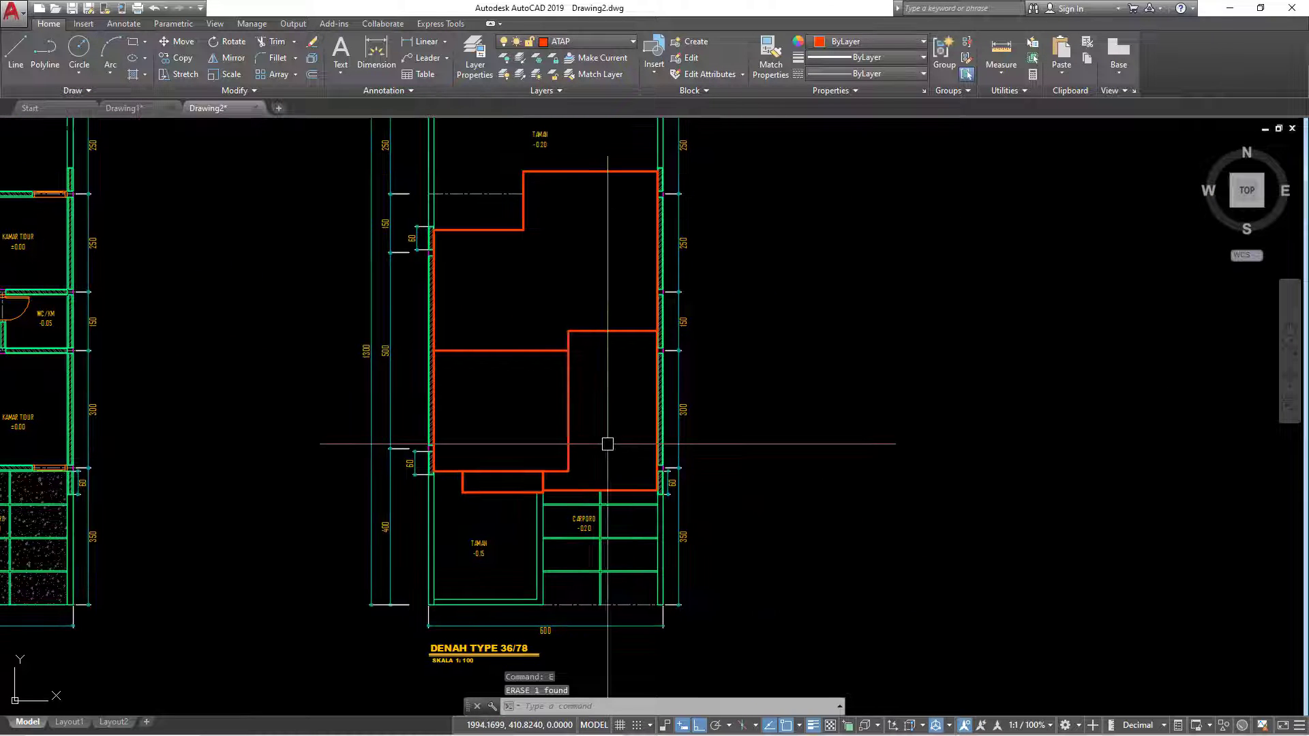
pyautogui.scroll(2, 599, 518)
pyautogui.scroll(-1, 634, 467)
pyautogui.scroll(1, 600, 514)
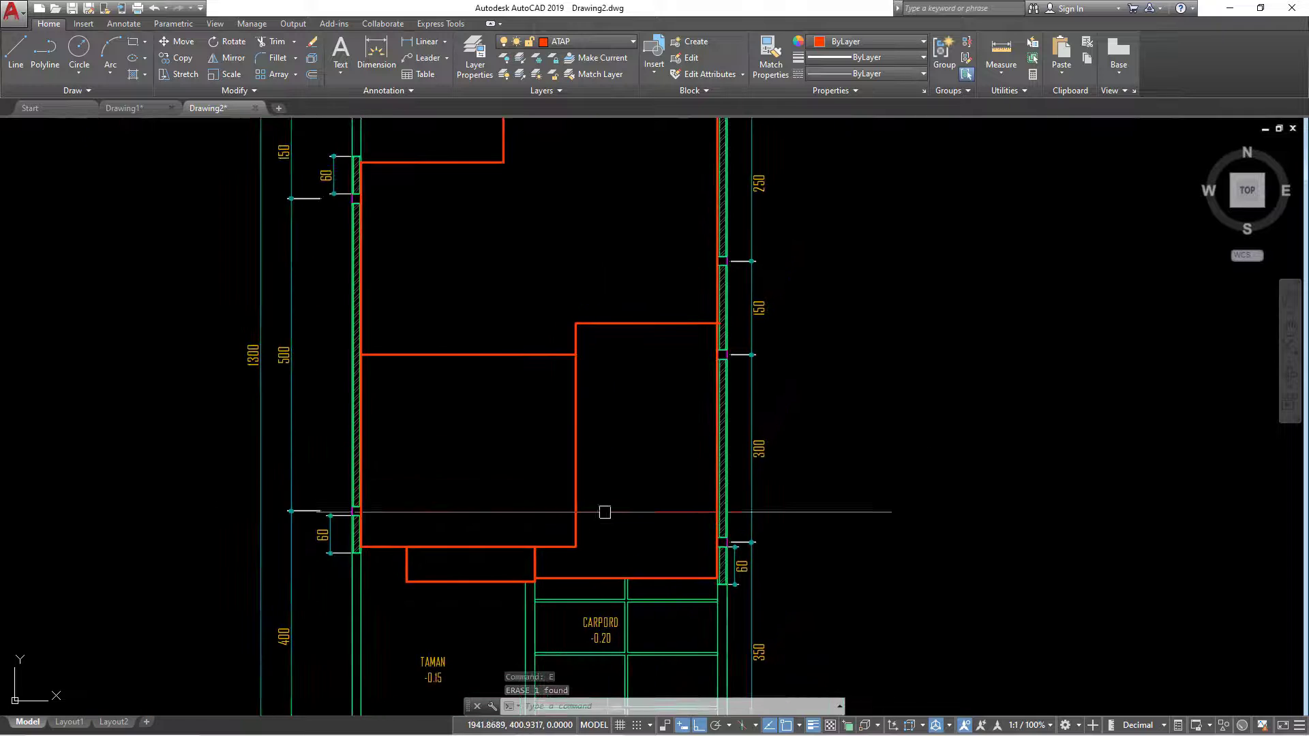
pyautogui.scroll(1, 611, 497)
pyautogui.scroll(1, 675, 366)
pyautogui.scroll(-1, 617, 424)
pyautogui.scroll(1, 576, 395)
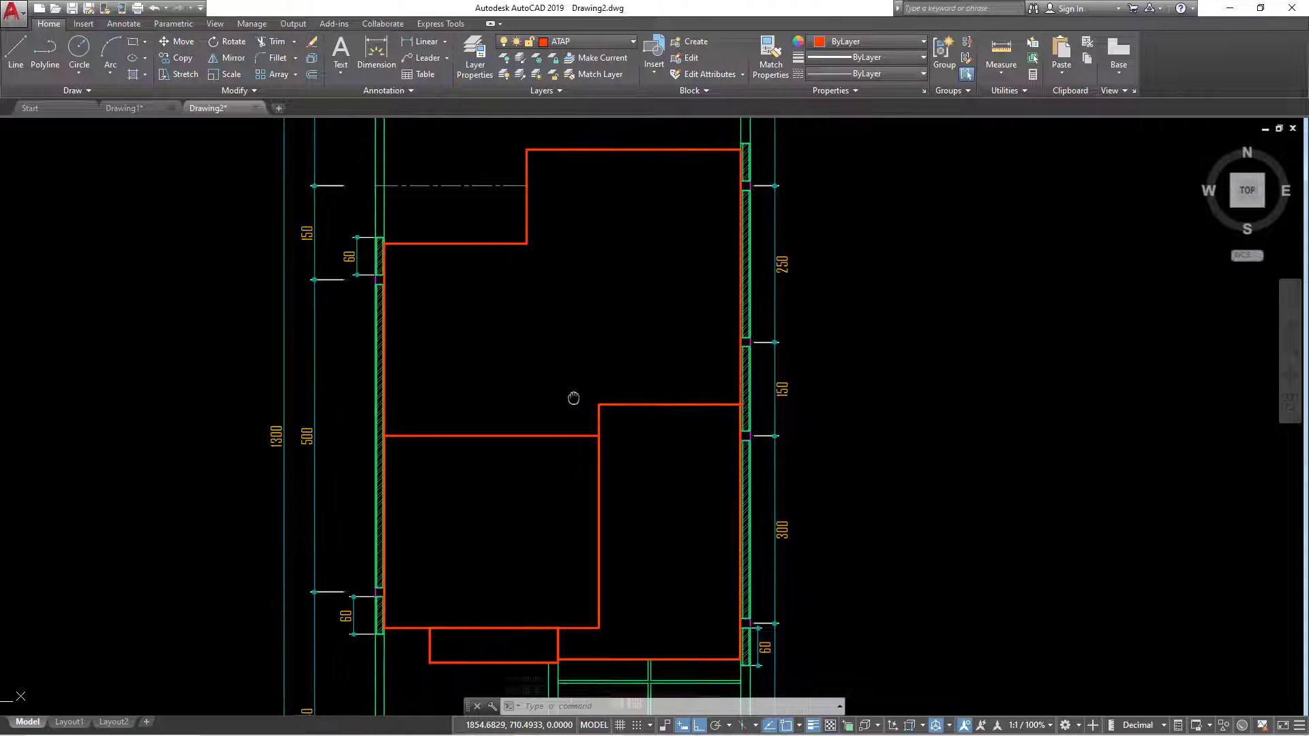
pyautogui.scroll(-1, 581, 410)
# Make ARSIRAN the current layer before hatching.
pyautogui.write('h')
pyautogui.press('Return')
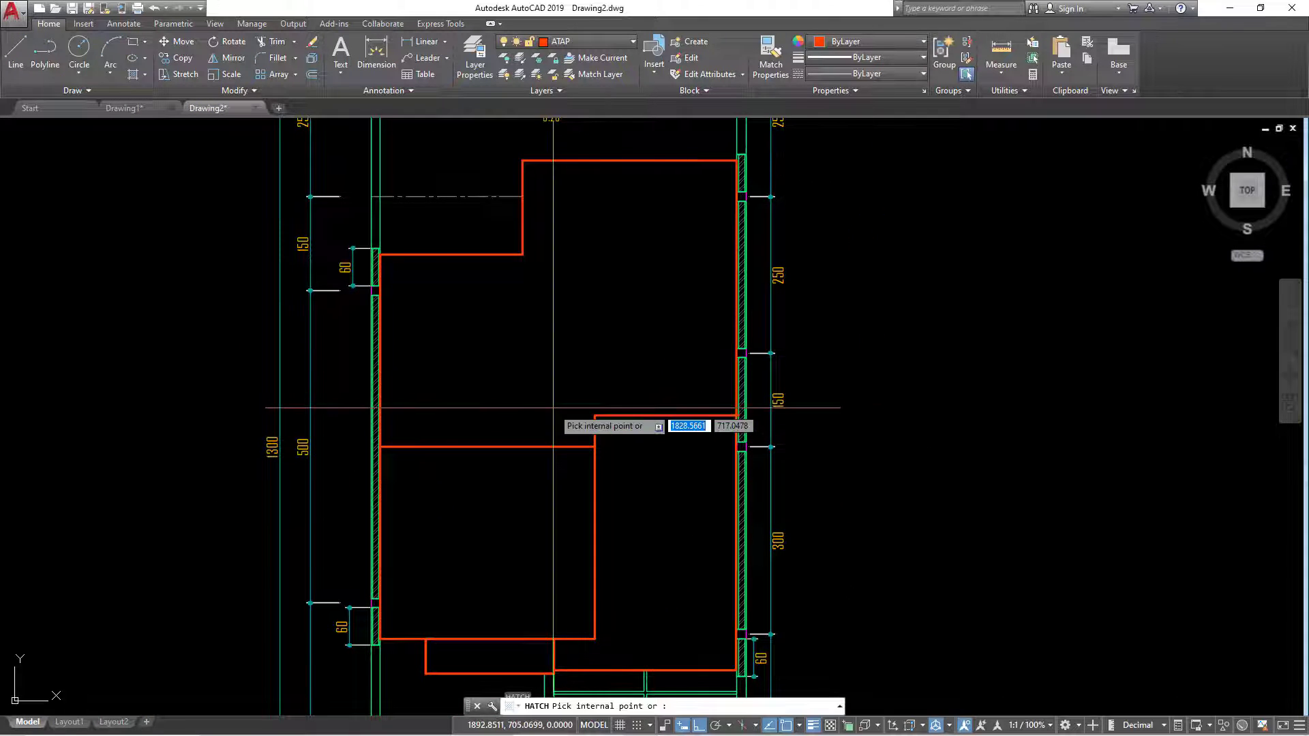
pyautogui.press('Escape')
pyautogui.click(580, 39)
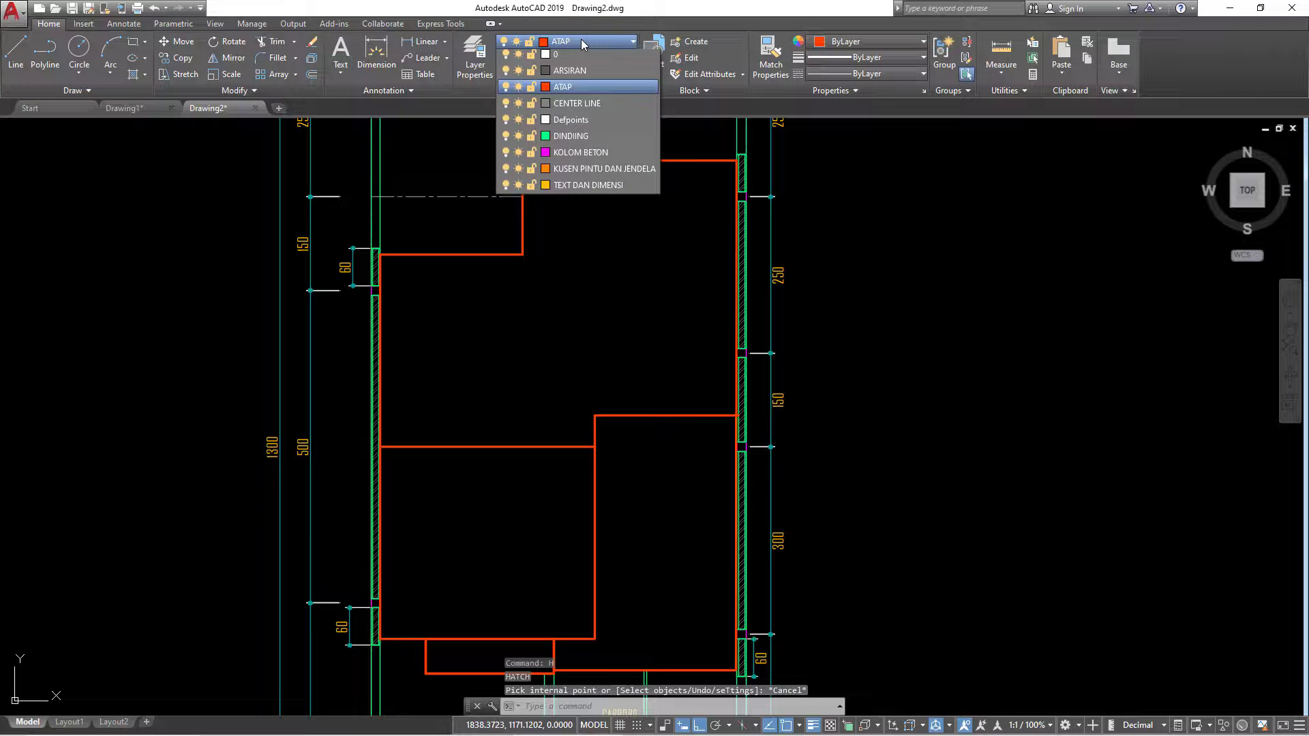
pyautogui.click(579, 82)
pyautogui.moveTo(593, 330); pyautogui.dragTo(575, 369, button='middle')
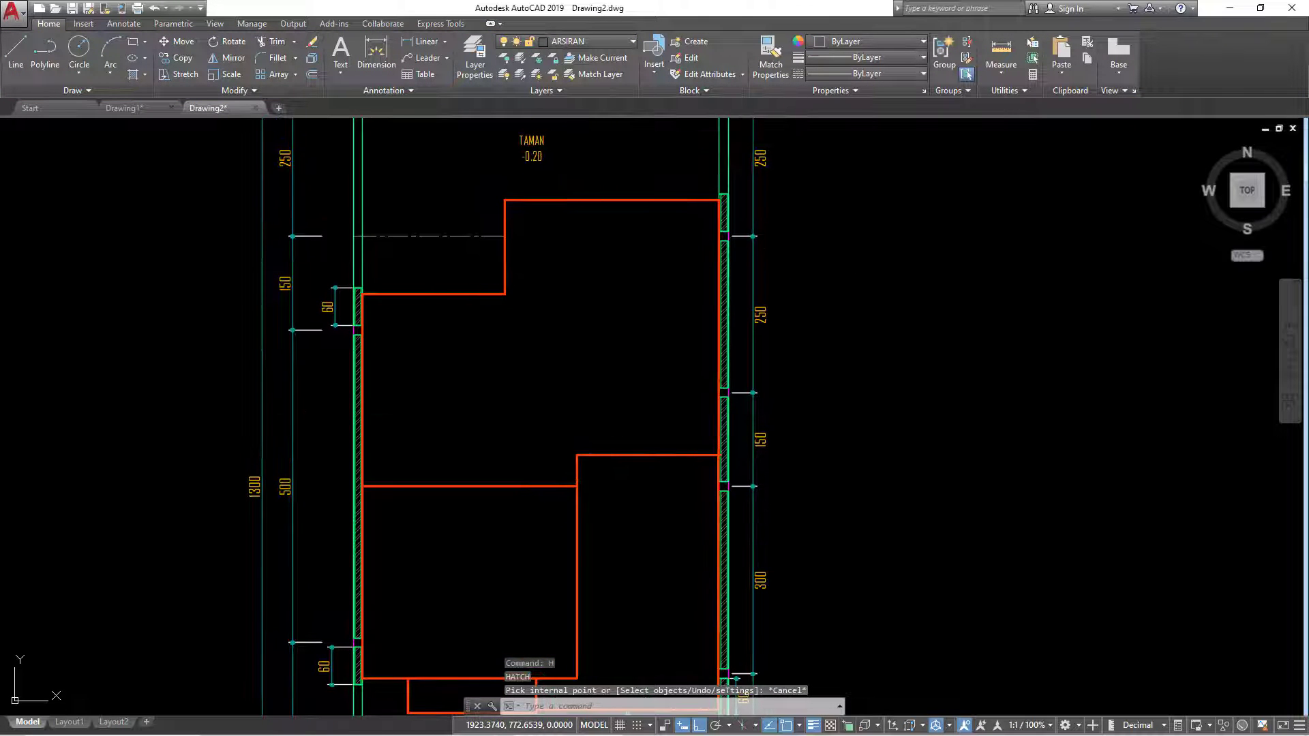
# Fill the upper stepped roof region with the ANSI32 hatch pattern.
pyautogui.write('h')
pyautogui.press('Return')
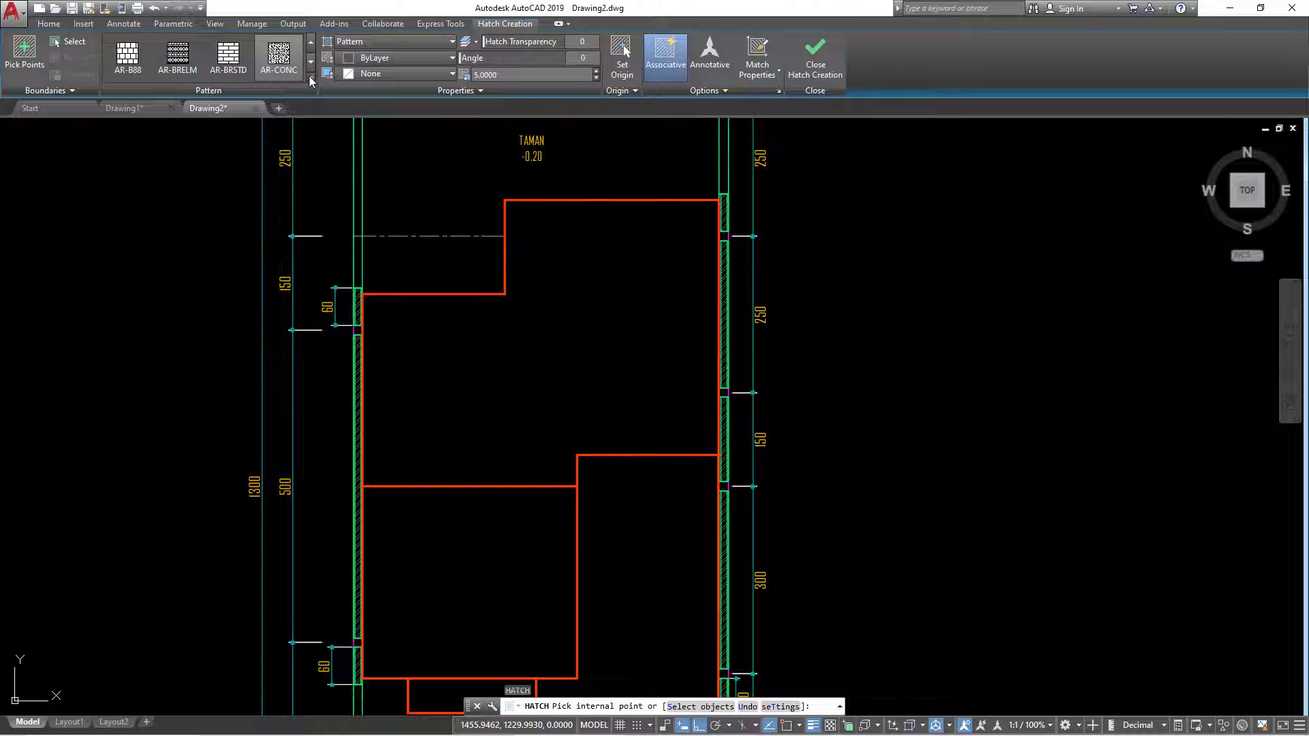
pyautogui.click(310, 81)
pyautogui.click(282, 53)
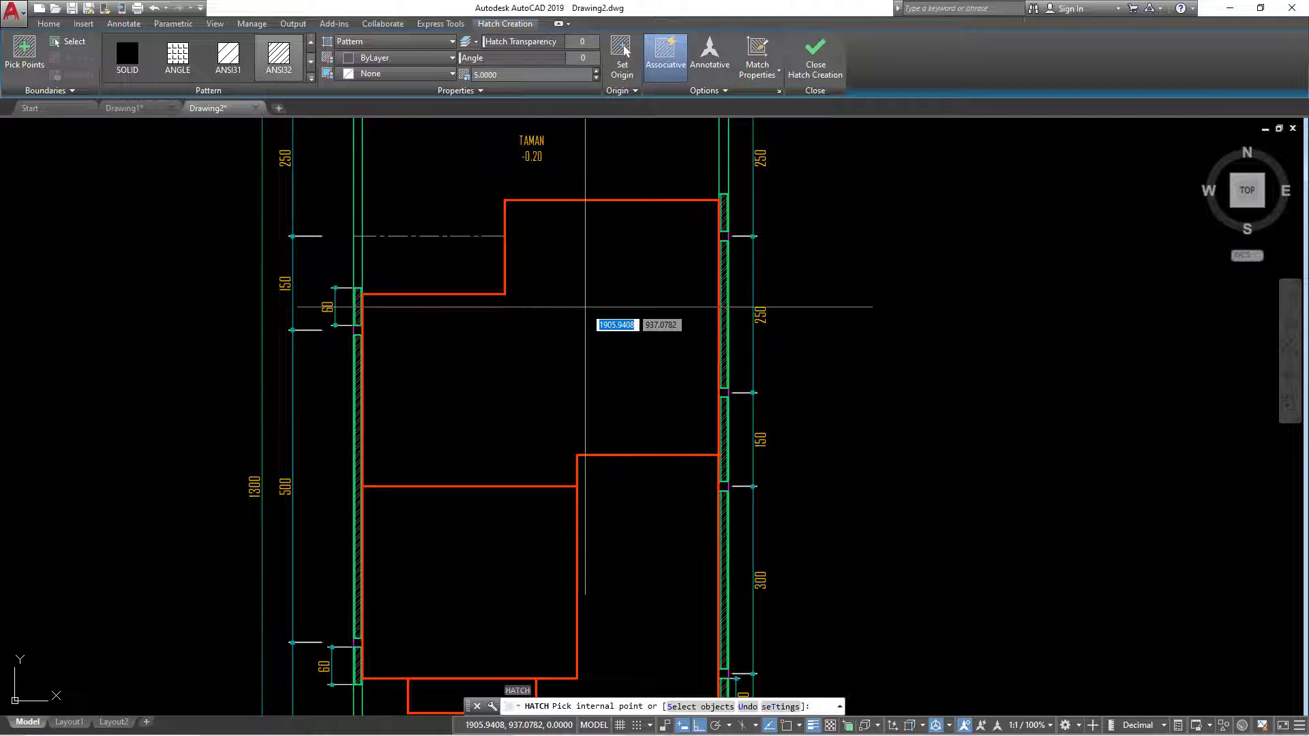
pyautogui.click(584, 321)
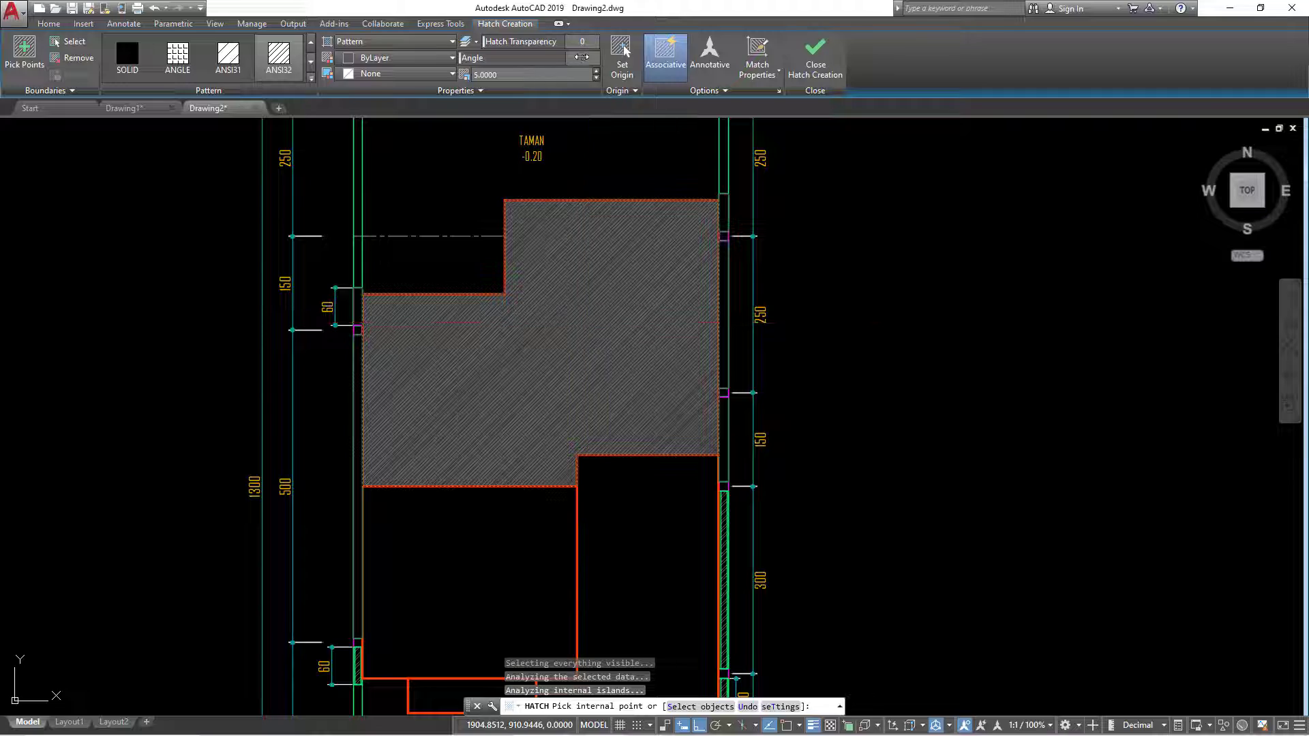
pyautogui.scroll(2, 580, 329)
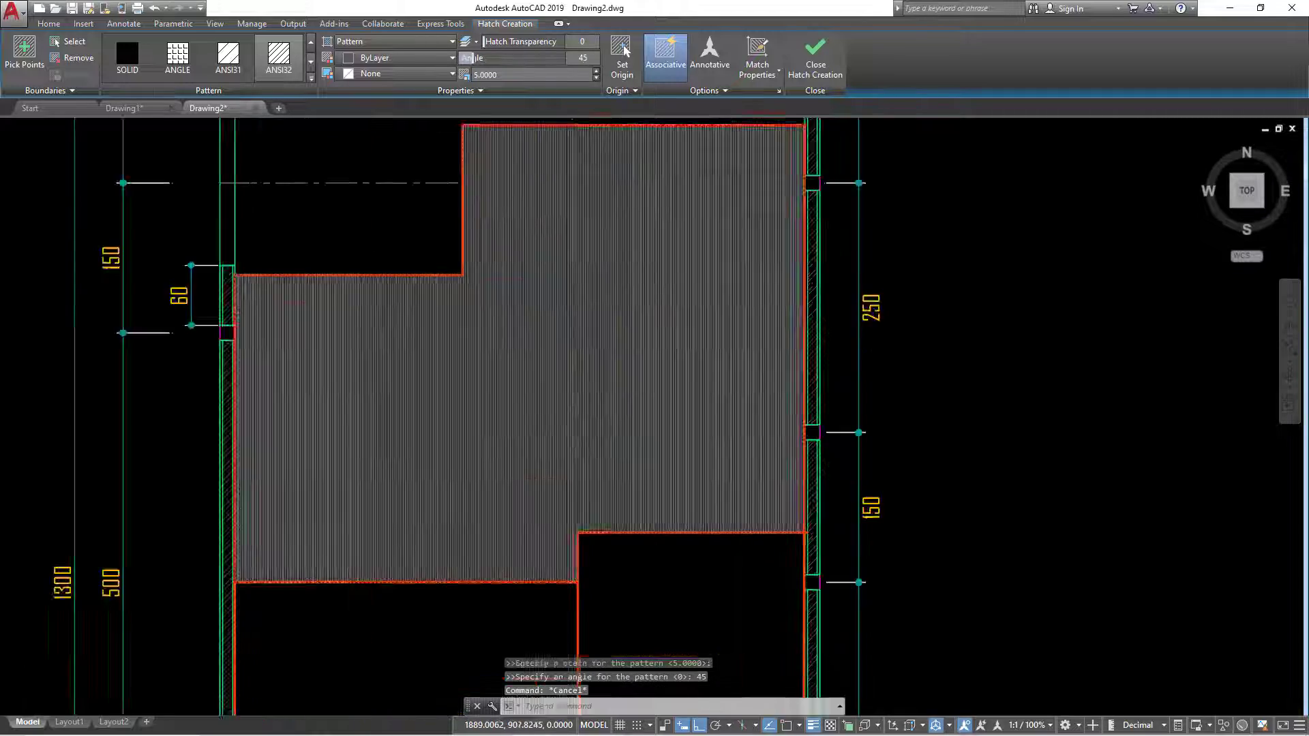
pyautogui.scroll(2, 586, 330)
pyautogui.press('Escape')
# Edit the upper roof hatch to angle 45 and scale 25.
pyautogui.click(590, 330)
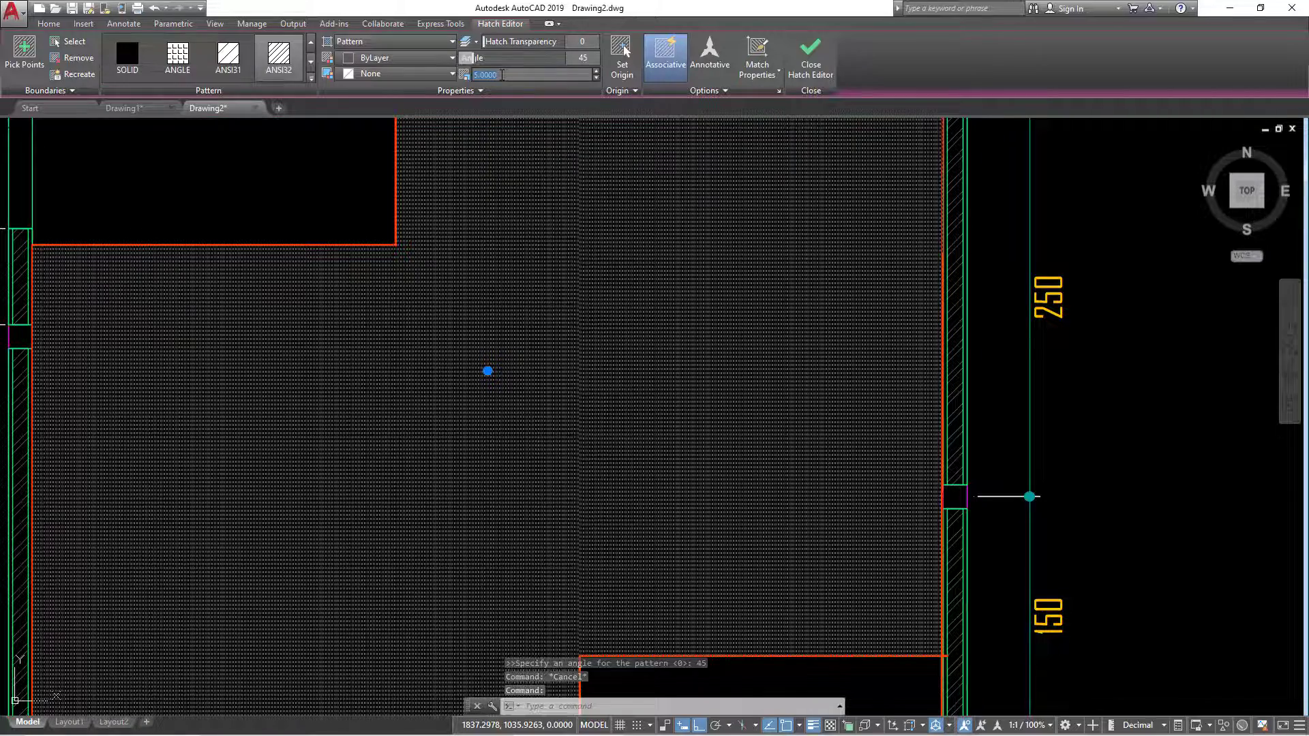
pyautogui.write('25')
pyautogui.press('Return')
pyautogui.scroll(-3, 520, 303)
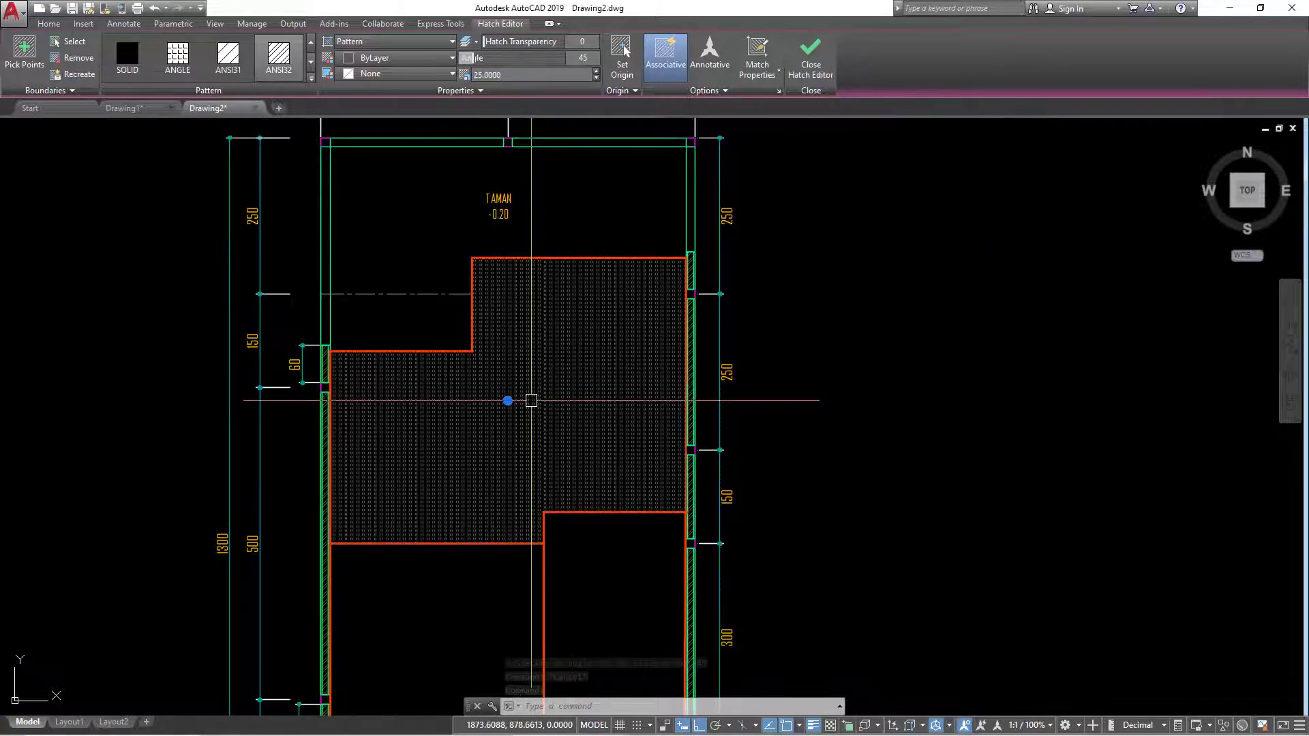
pyautogui.moveTo(511, 397); pyautogui.dragTo(518, 310, button='middle')
pyautogui.press('Escape')
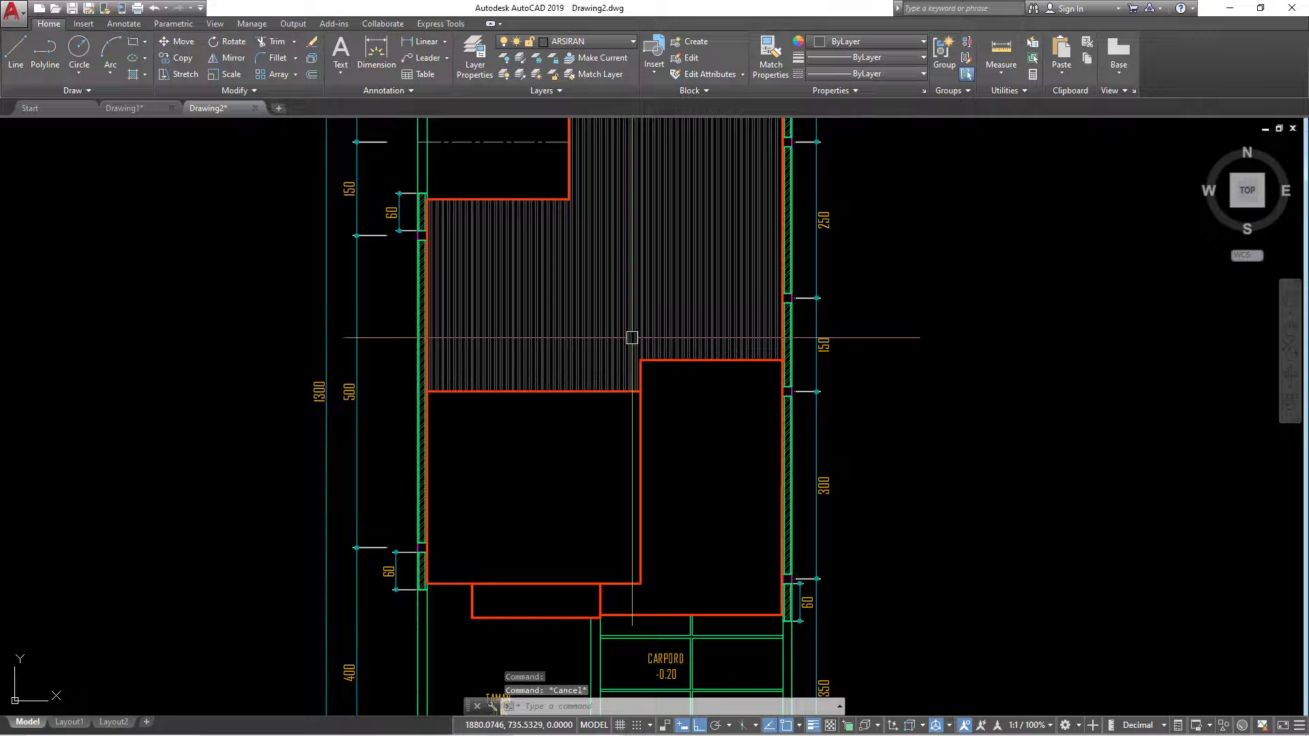
# Hatch the lower-left roof region.
pyautogui.scroll(-1, 632, 338)
pyautogui.scroll(1, 565, 467)
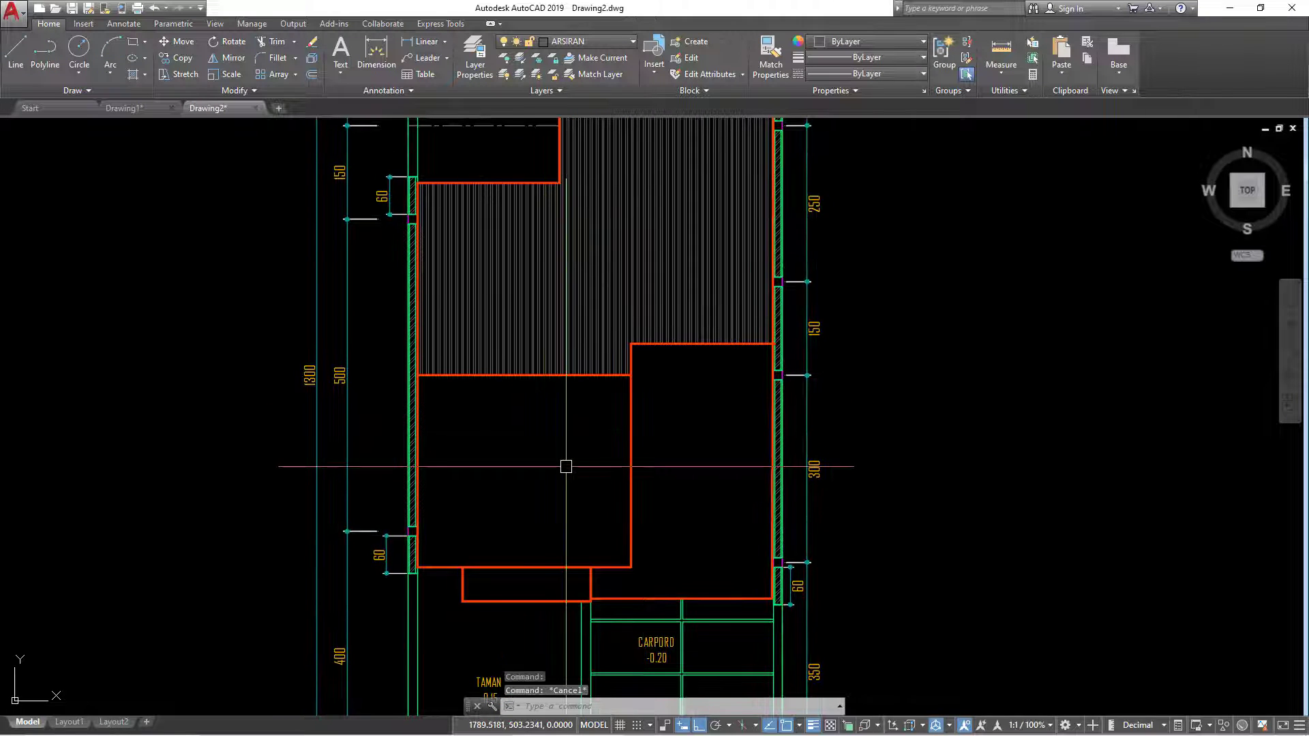
pyautogui.write('h')
pyautogui.press('Return')
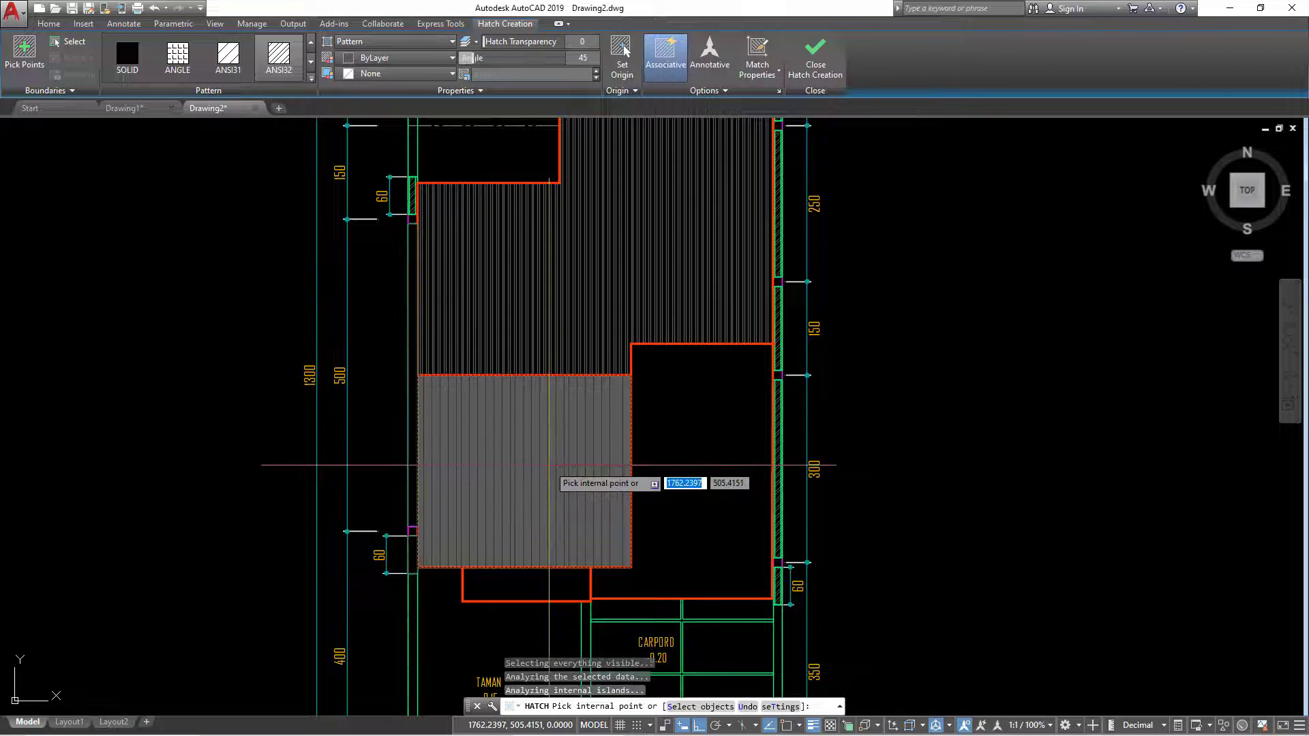
pyautogui.click(722, 435)
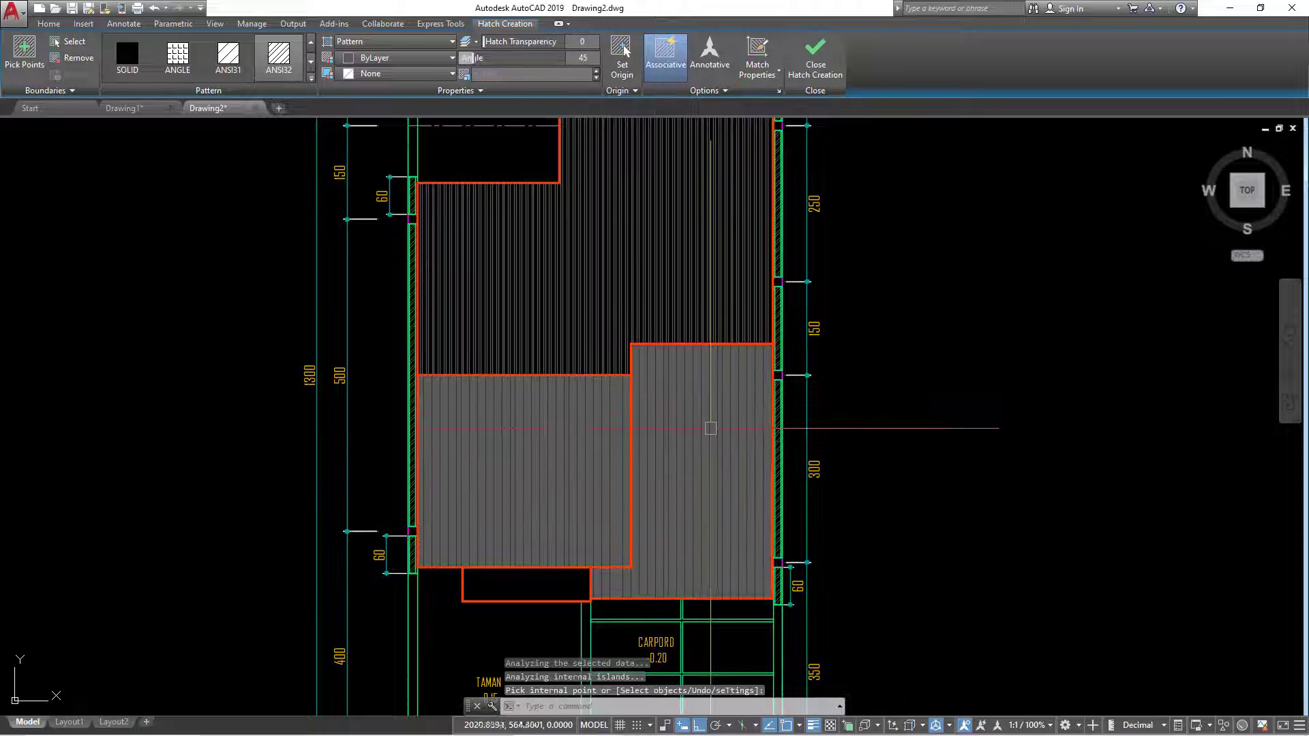
pyautogui.press('Return')
pyautogui.press('Return')
# Give the lower roof hatch the upper hatch's pattern via match properties.
pyautogui.click(695, 279)
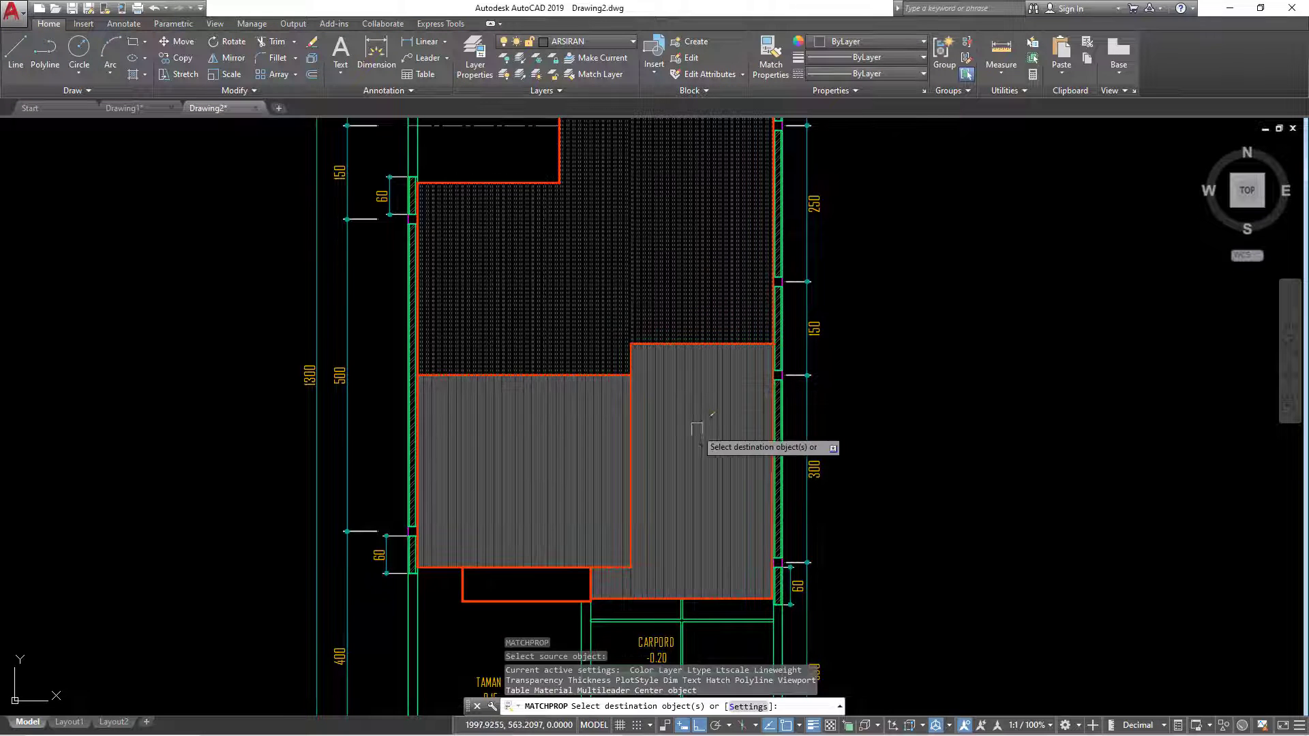
pyautogui.click(693, 429)
pyautogui.press('Escape')
pyautogui.scroll(-5, 749, 440)
pyautogui.scroll(2, 648, 440)
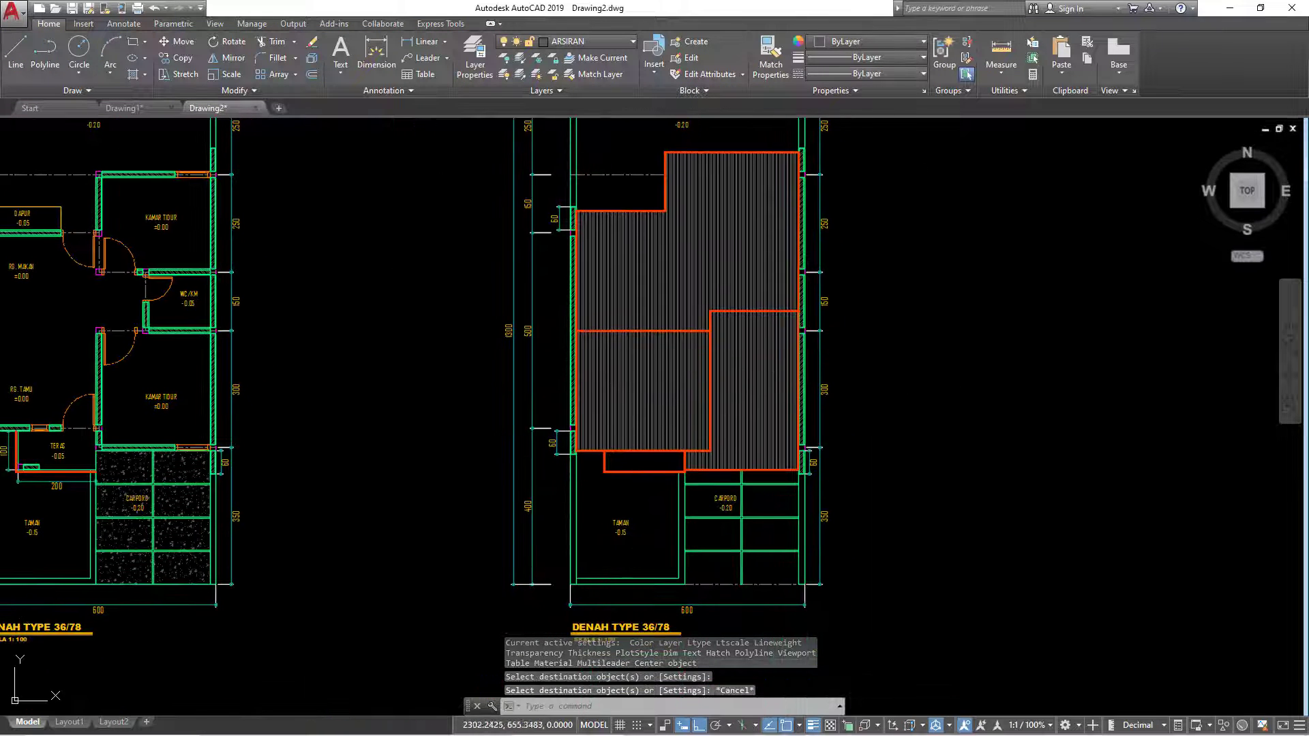
pyautogui.scroll(2, 634, 441)
pyautogui.scroll(1, 627, 441)
pyautogui.moveTo(627, 441); pyautogui.dragTo(654, 453, button='middle')
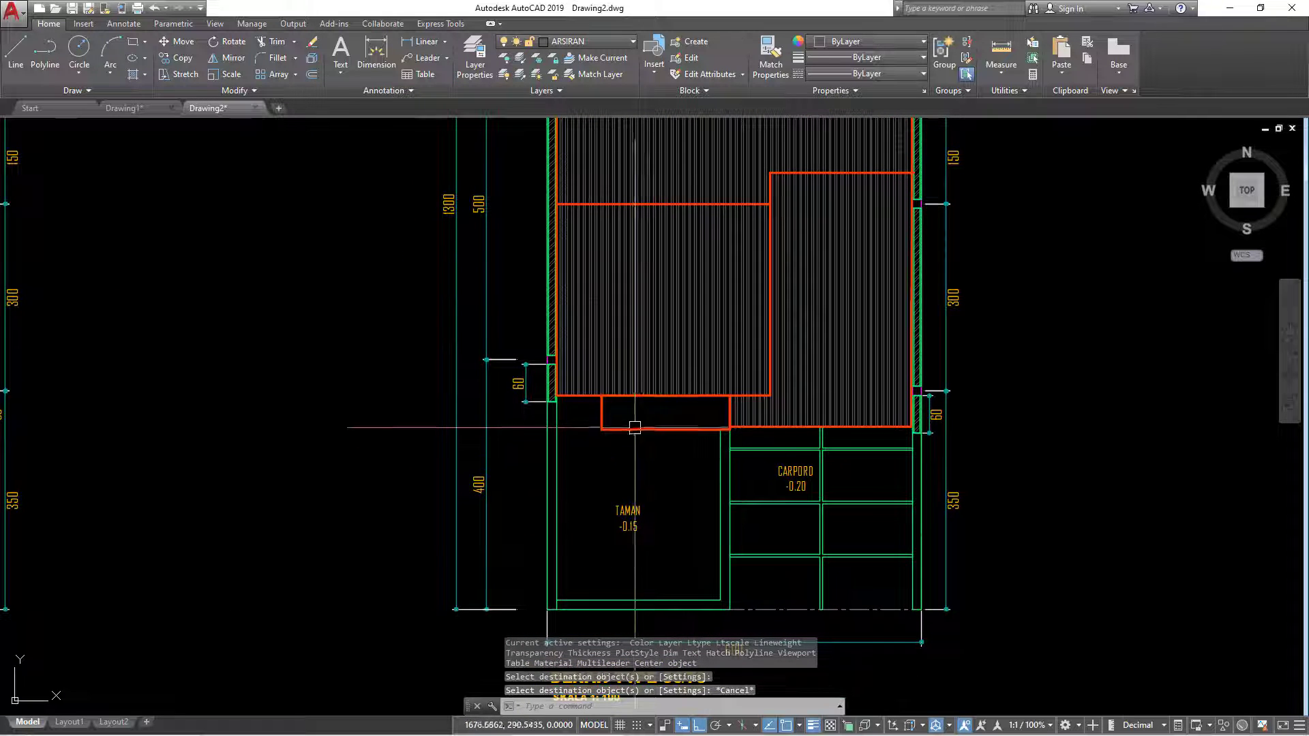
# Hatch the small terrace rectangle below the roof outline.
pyautogui.write('H')
pyautogui.press('Return')
pyautogui.scroll(2, 634, 423)
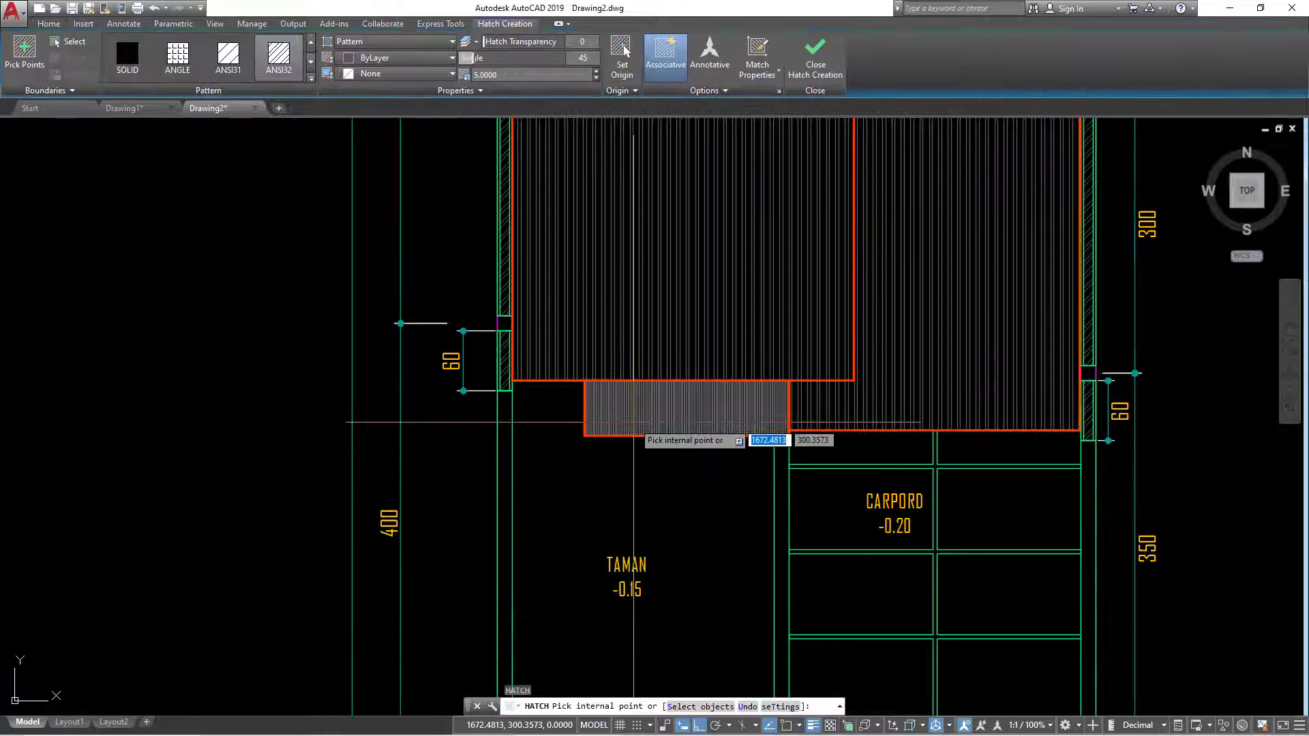
pyautogui.press('Return')
# Match the terrace hatch to the carport's concrete dot pattern using MA.
pyautogui.write('ma')
pyautogui.press('Return')
pyautogui.scroll(-5, 643, 424)
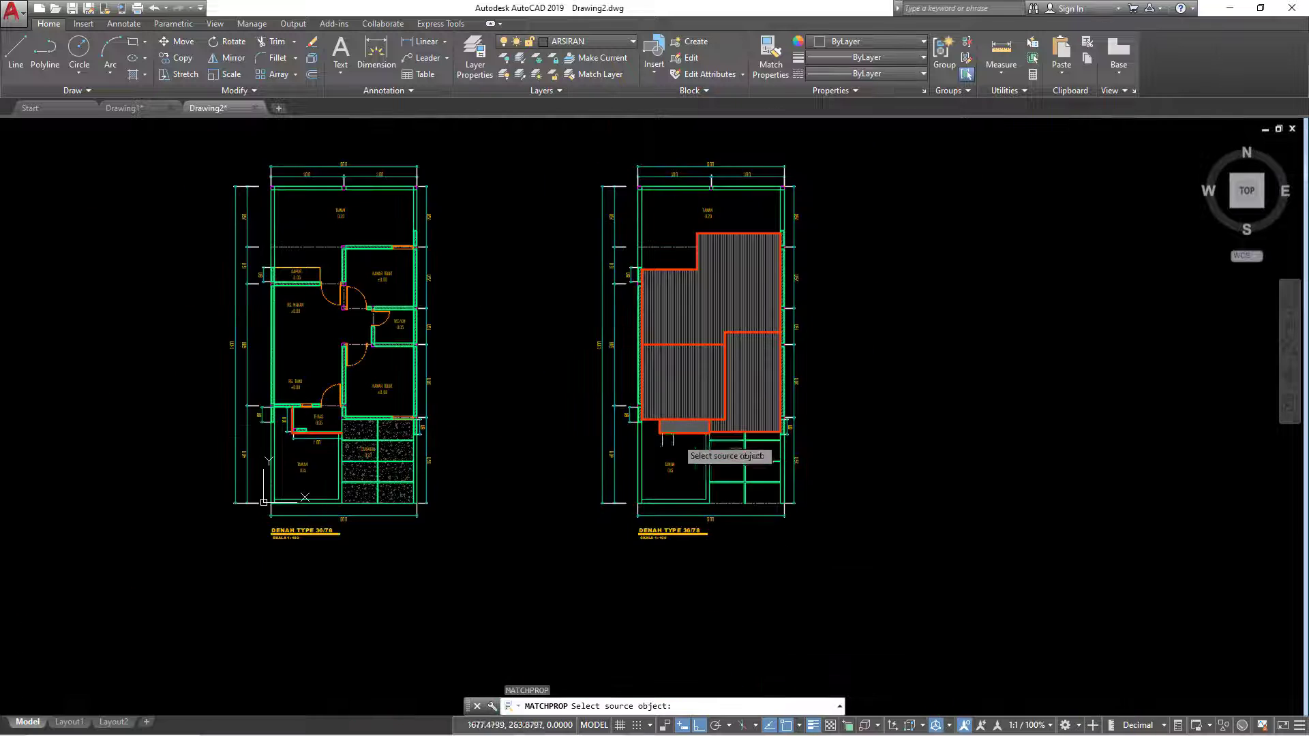
pyautogui.scroll(3, 382, 446)
pyautogui.click(380, 450)
pyautogui.scroll(4, 1125, 387)
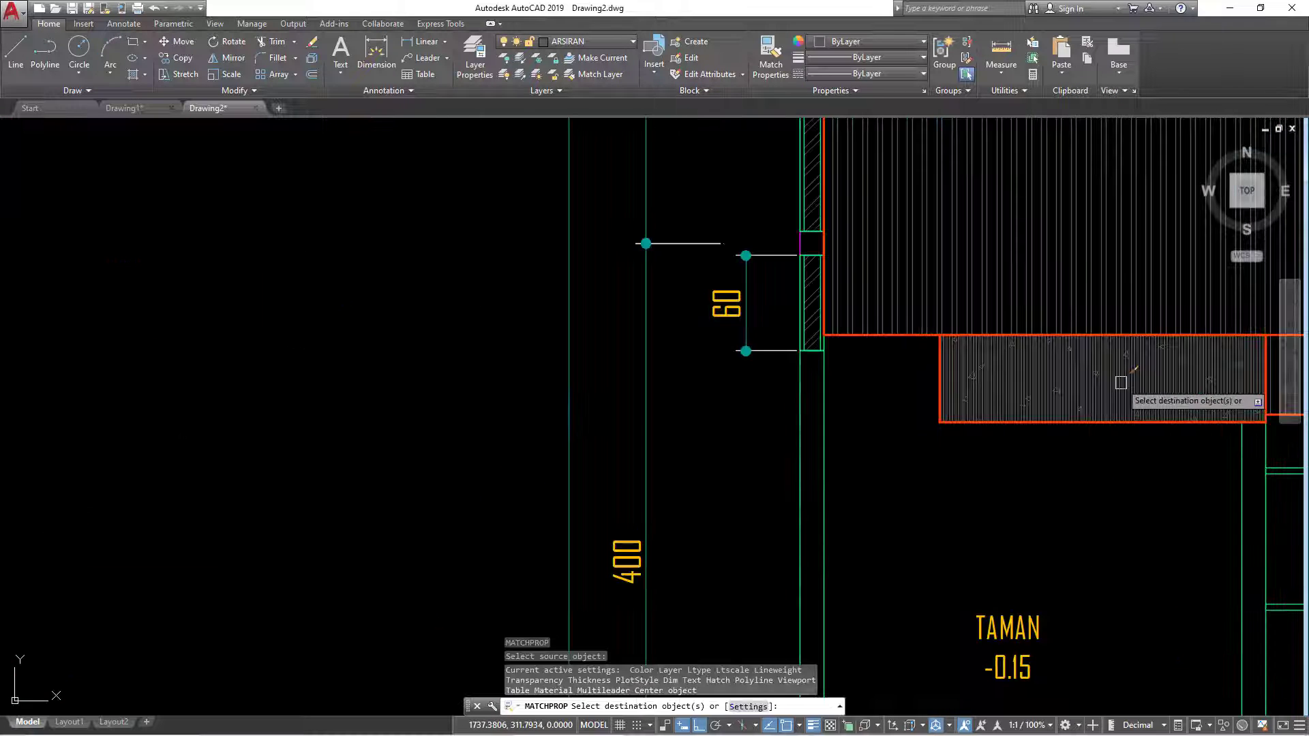
pyautogui.click(1122, 374)
pyautogui.scroll(-8, 1122, 374)
pyautogui.press('Escape')
pyautogui.moveTo(987, 496); pyautogui.dragTo(833, 447, button='middle')
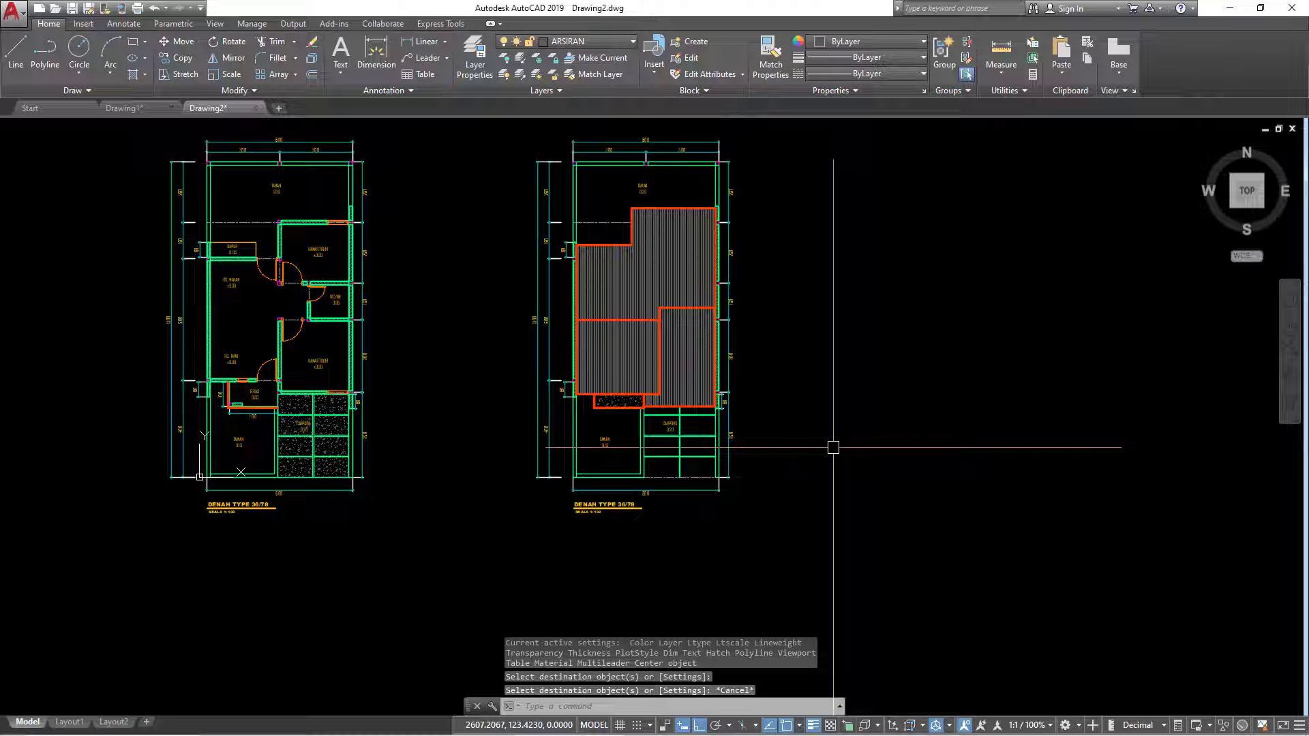
# Delete the small 60 dimension beside the terrace and select the other small dimension.
pyautogui.scroll(4, 576, 298)
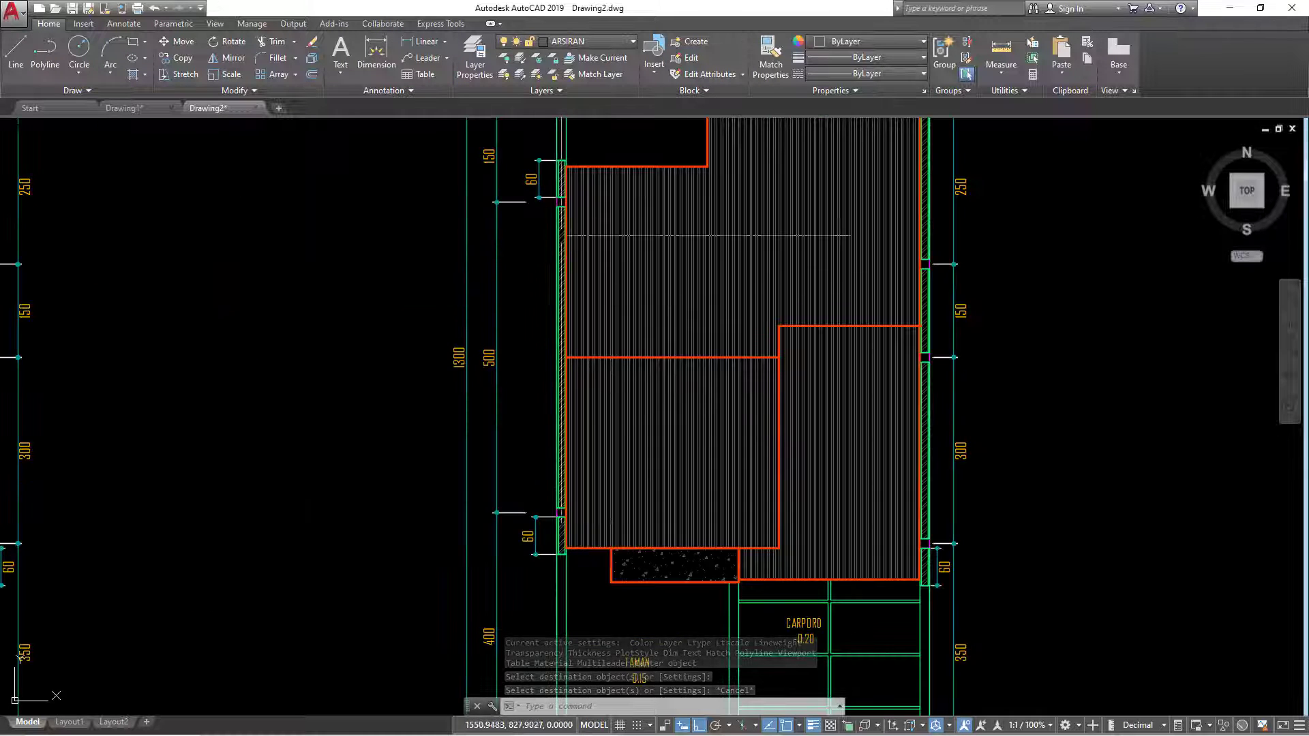
pyautogui.click(540, 192)
pyautogui.press('Return')
pyautogui.scroll(-5, 546, 273)
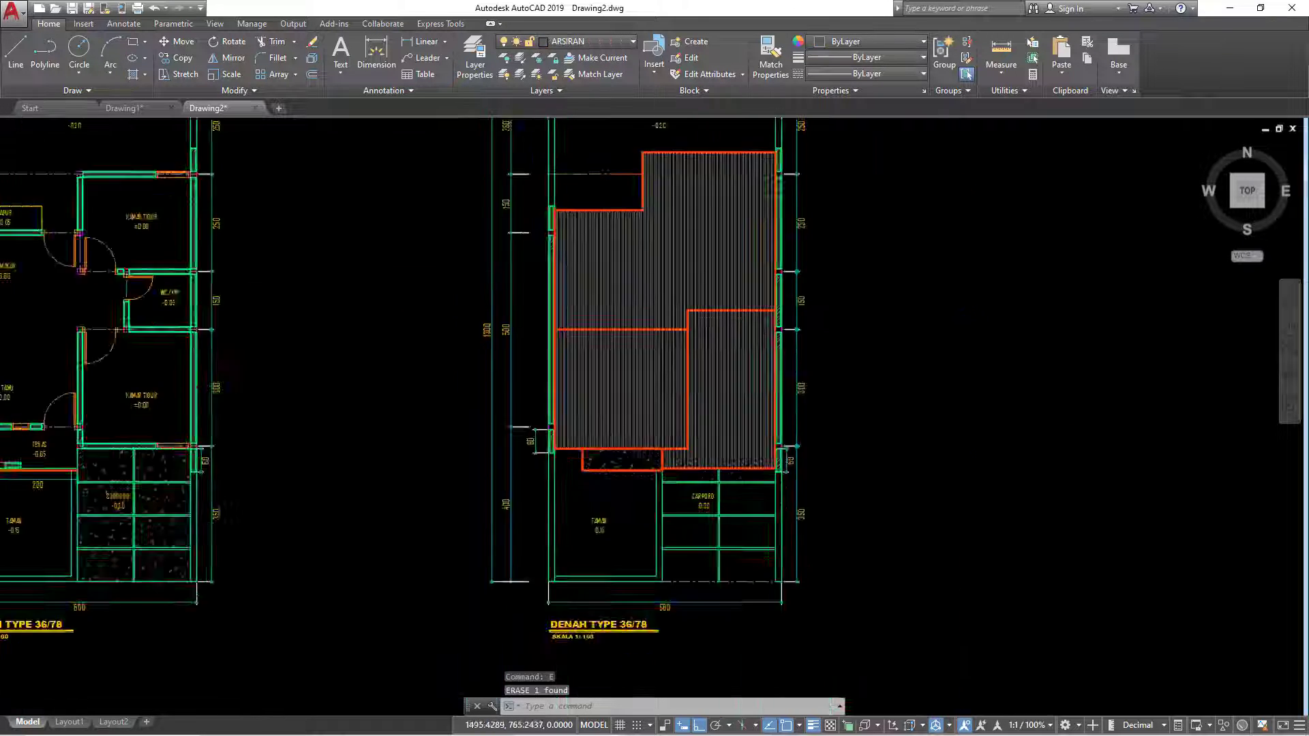
pyautogui.scroll(-2, 744, 365)
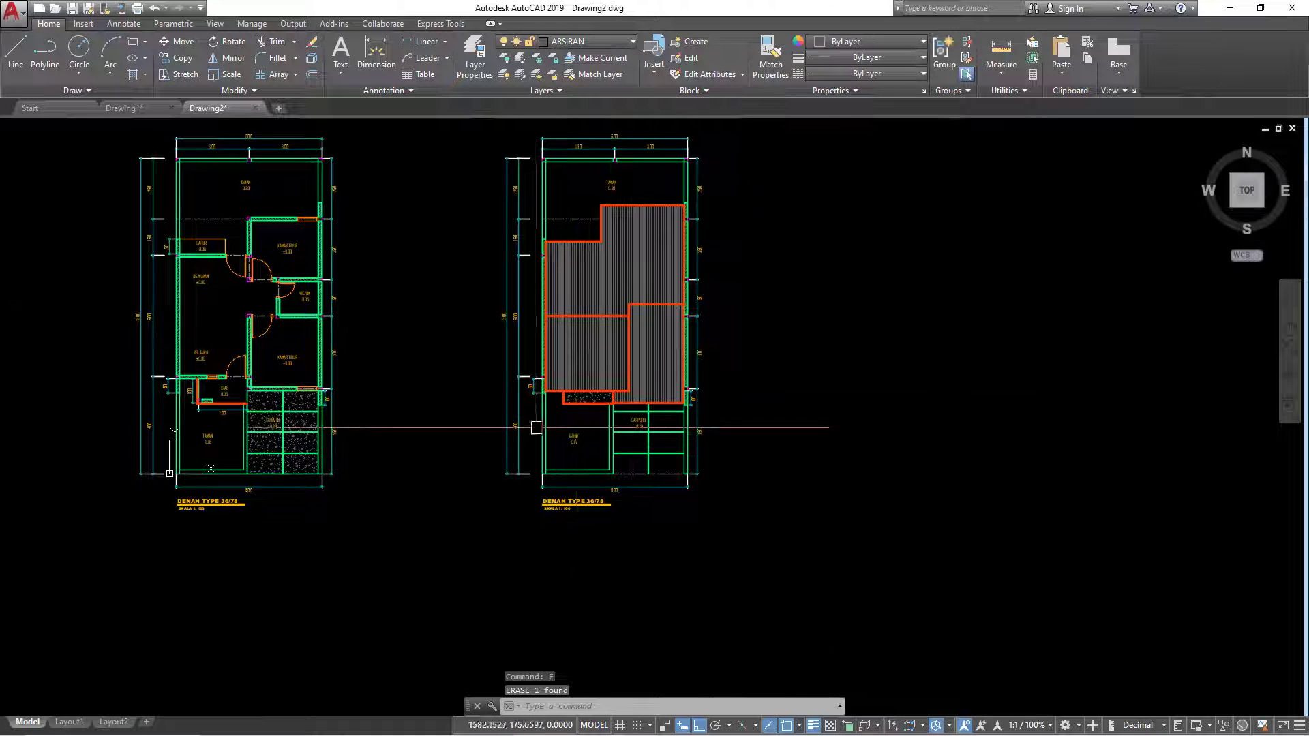
pyautogui.scroll(4, 536, 427)
pyautogui.click(542, 338)
pyautogui.write('E')
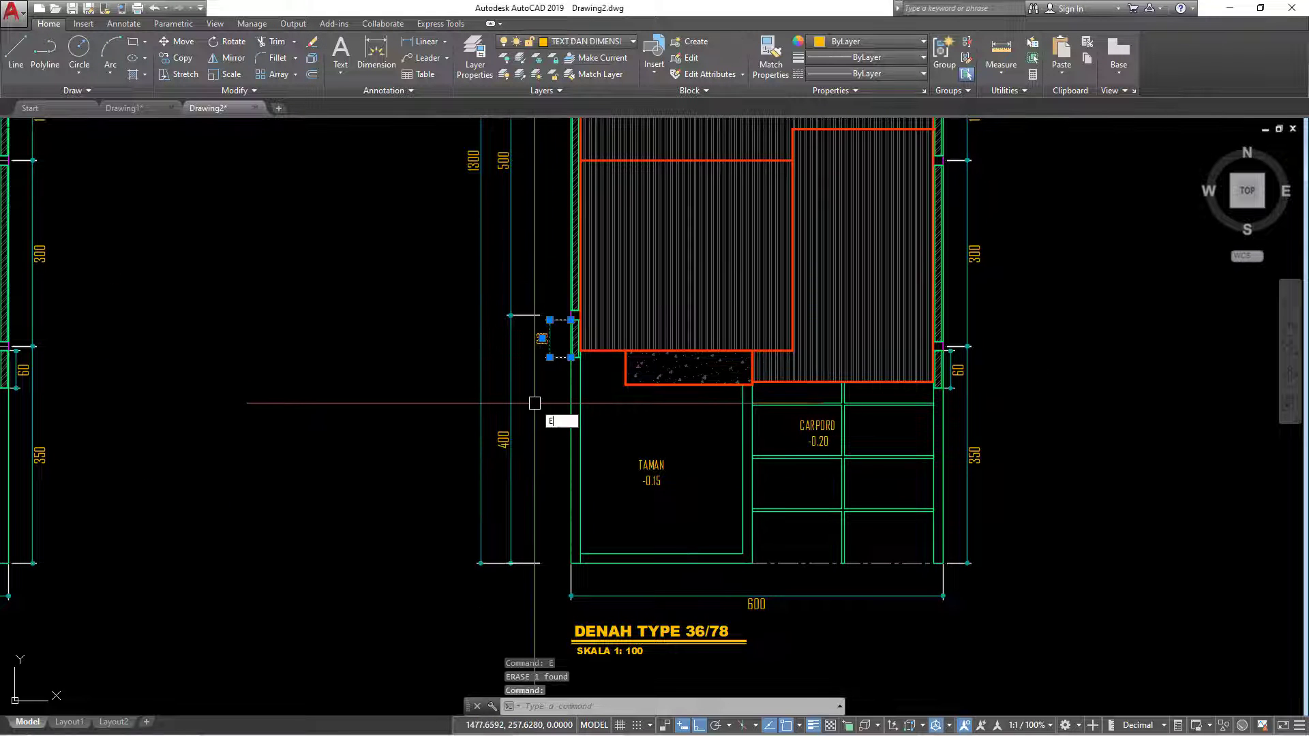
# Erase the selected small vertical dimension beside the terrace and recentre on the right plan.
pyautogui.press('Return')
pyautogui.scroll(-2, 967, 441)
pyautogui.scroll(-2, 927, 464)
pyautogui.scroll(-2, 894, 482)
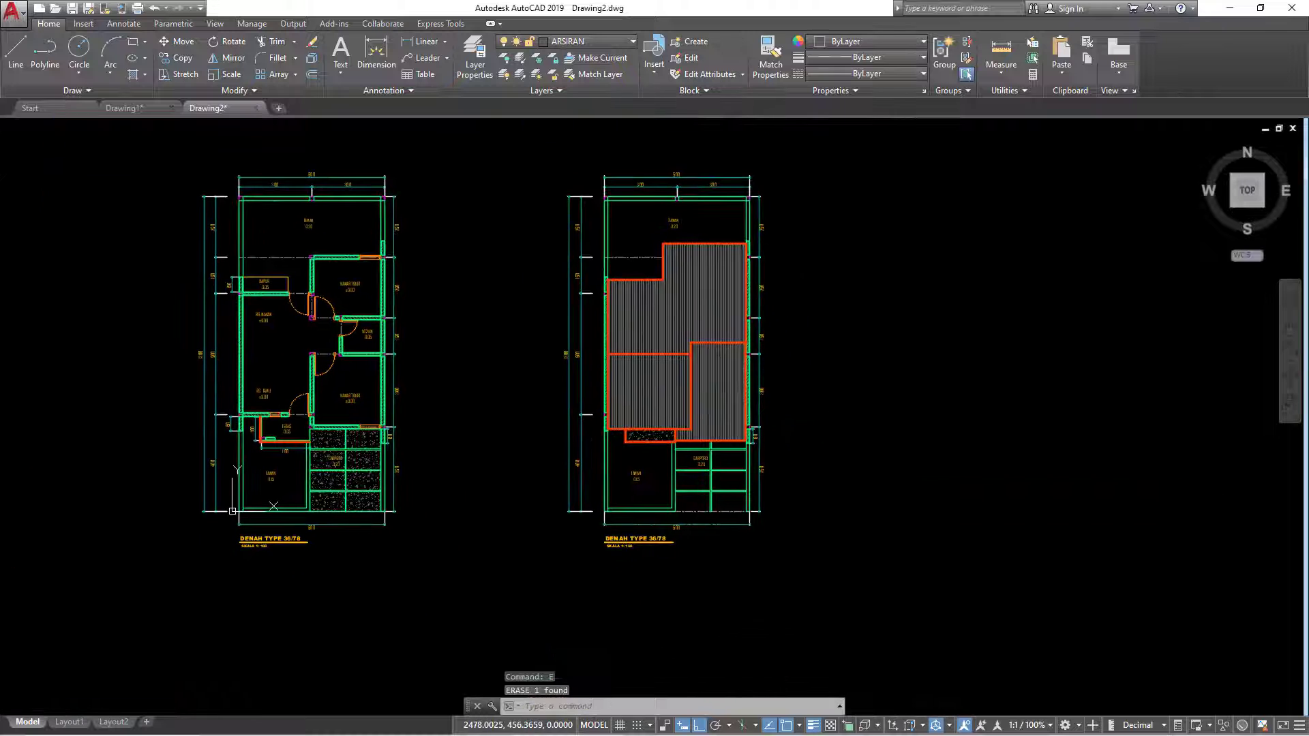
pyautogui.moveTo(669, 505); pyautogui.dragTo(772, 513, button='middle')
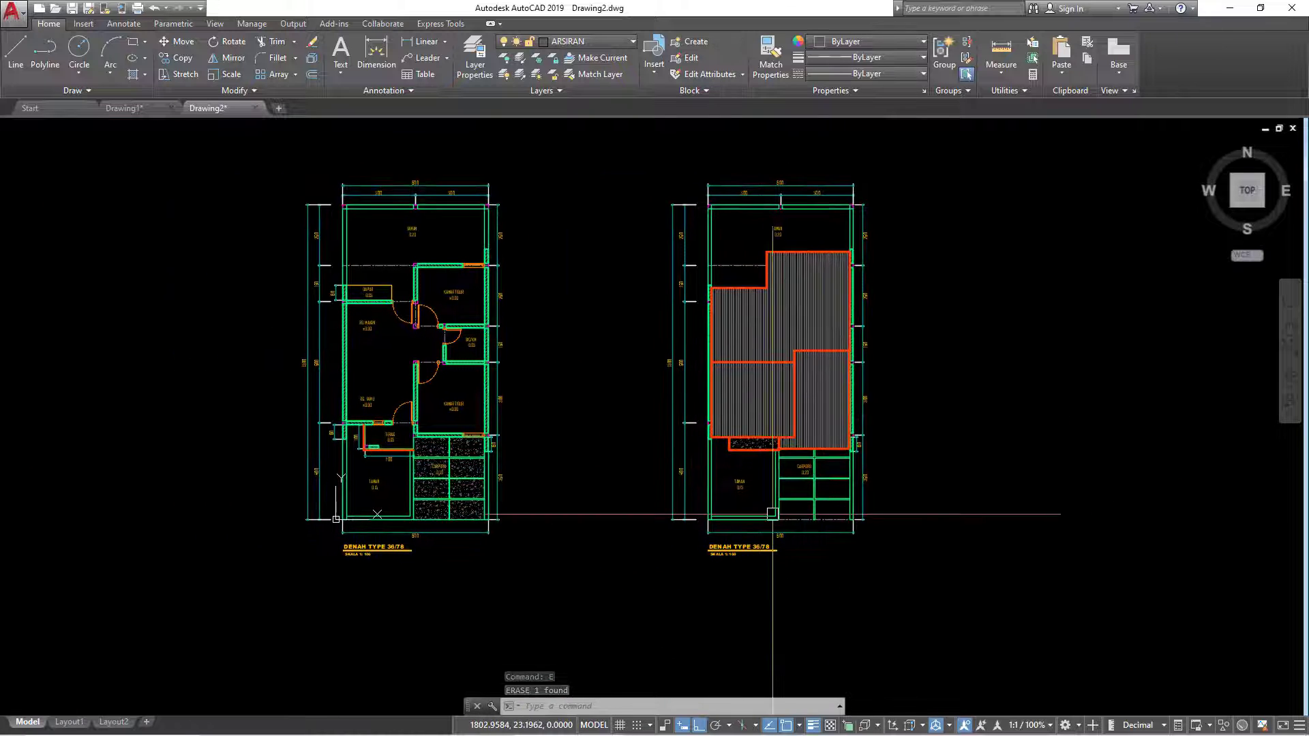
pyautogui.moveTo(695, 502); pyautogui.dragTo(649, 522, button='middle')
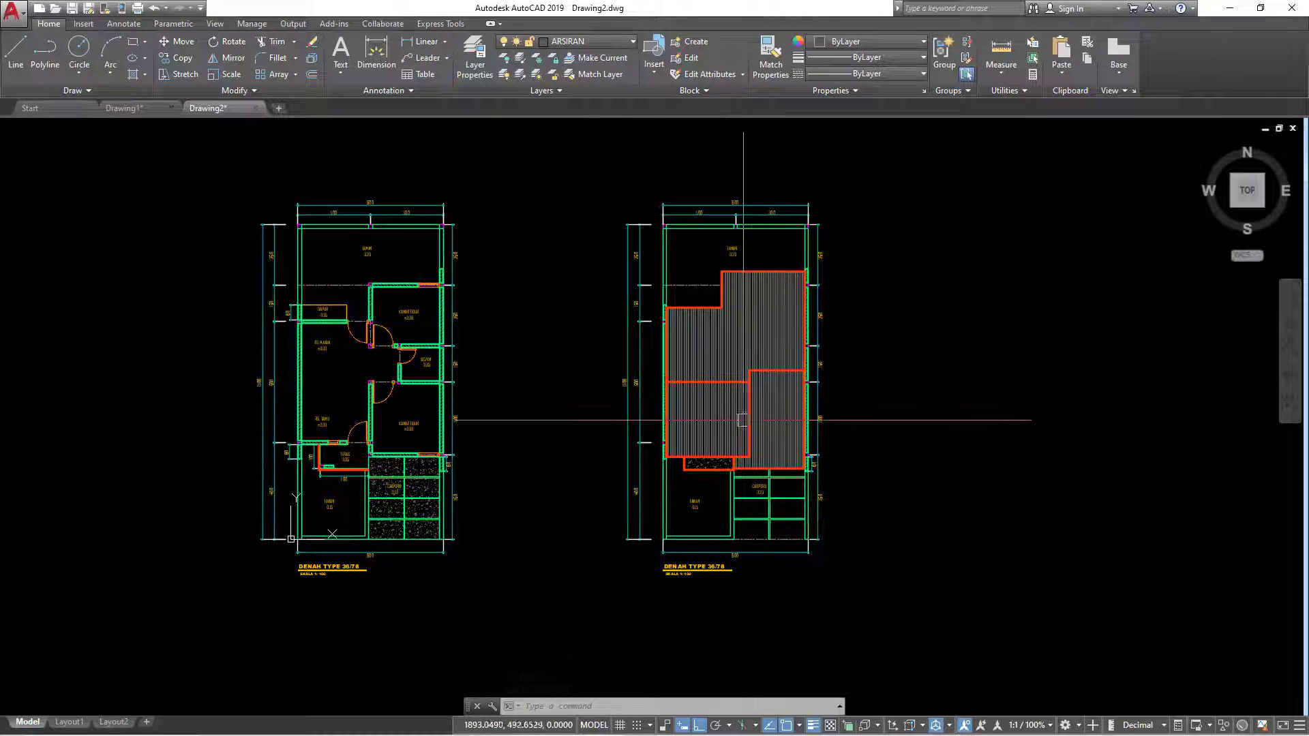
pyautogui.scroll(2, 743, 420)
pyautogui.moveTo(725, 418); pyautogui.dragTo(704, 420, button='middle')
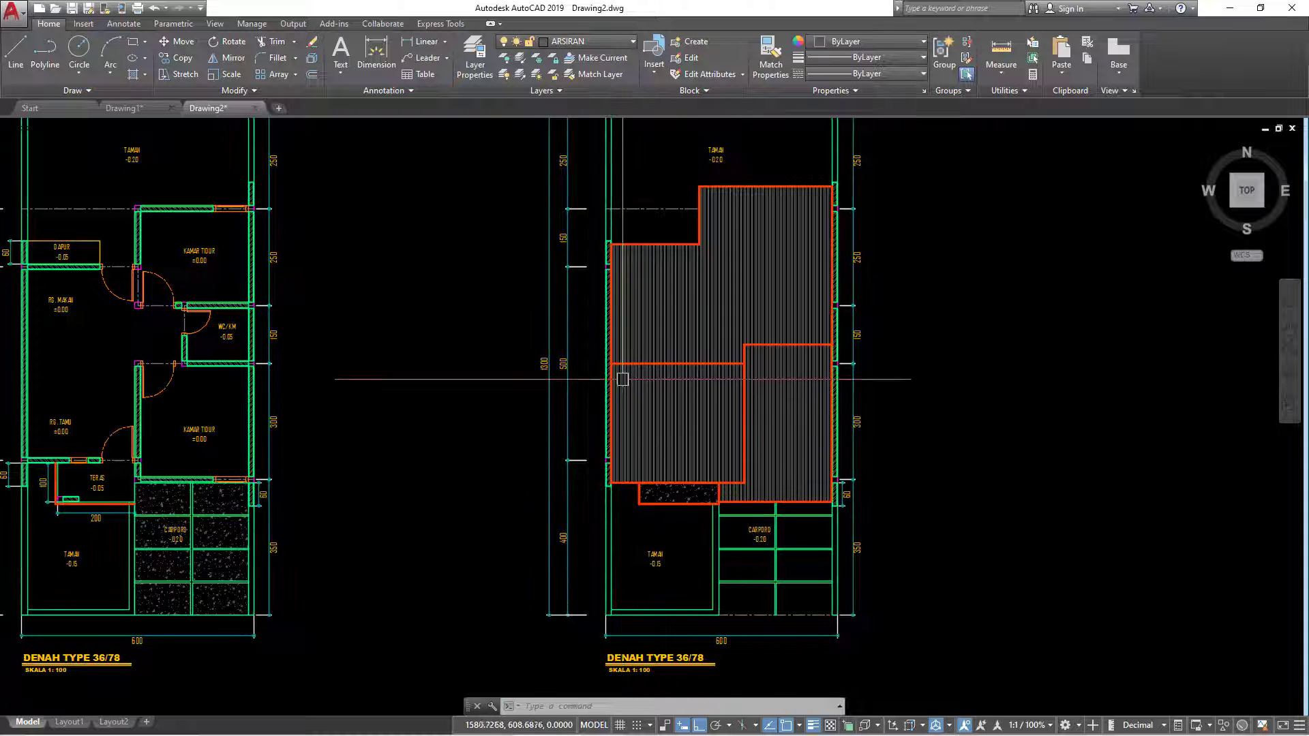
pyautogui.scroll(2, 622, 379)
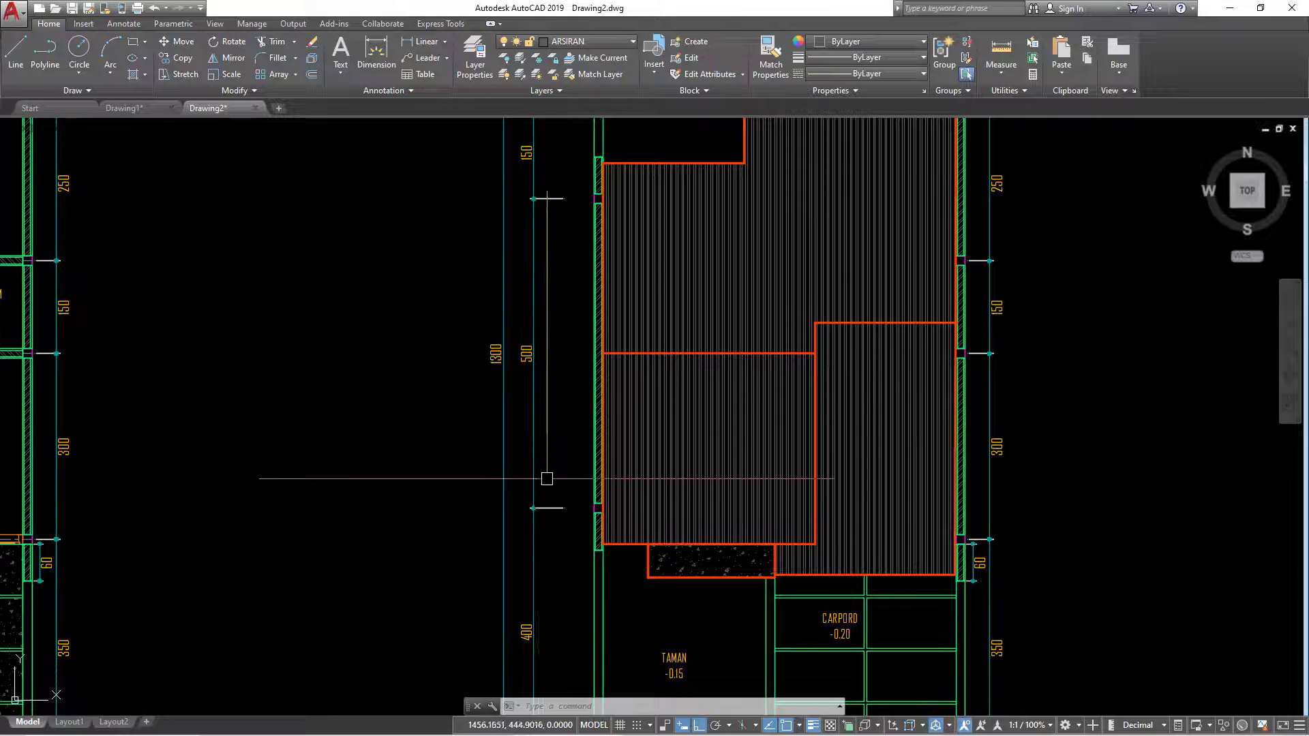
pyautogui.scroll(-2, 580, 378)
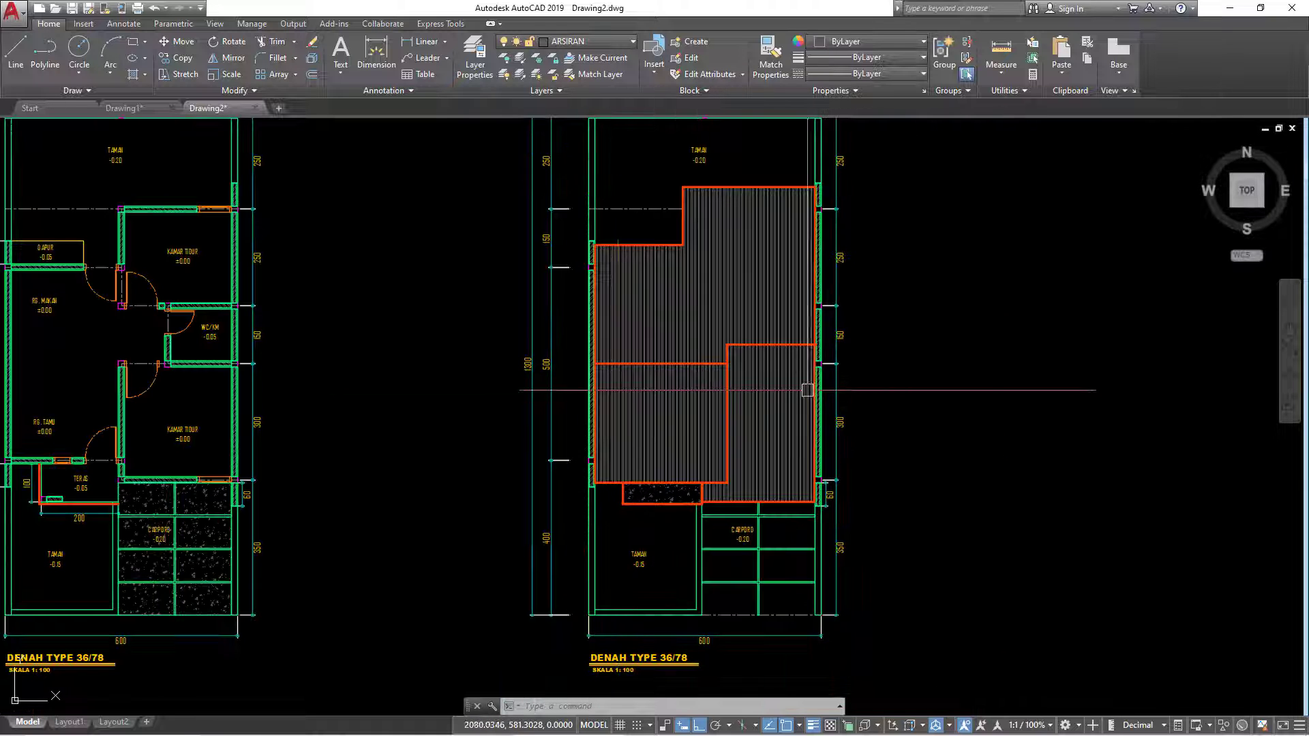
pyautogui.scroll(2, 685, 534)
# Change the right plan's title from DENAH TYPE 36/78 to RENCANA ATAP.
pyautogui.click(688, 542)
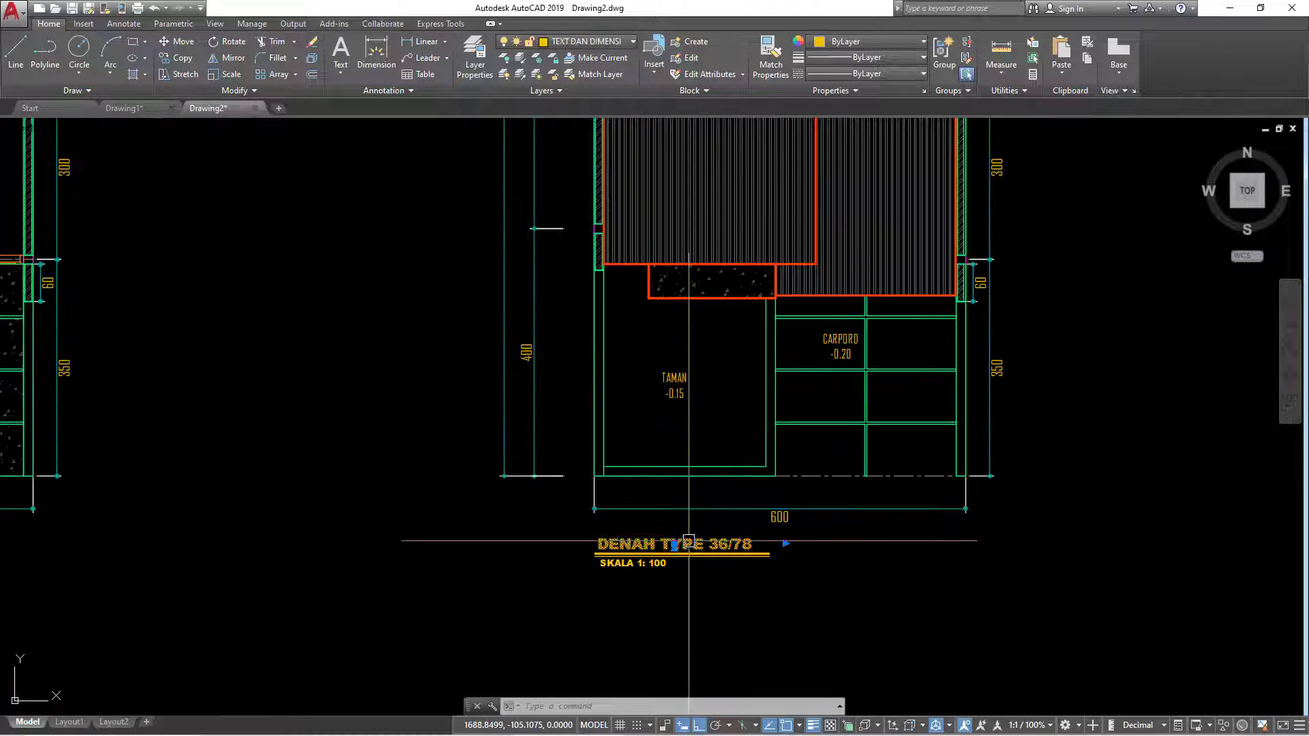
pyautogui.doubleClick(673, 546)
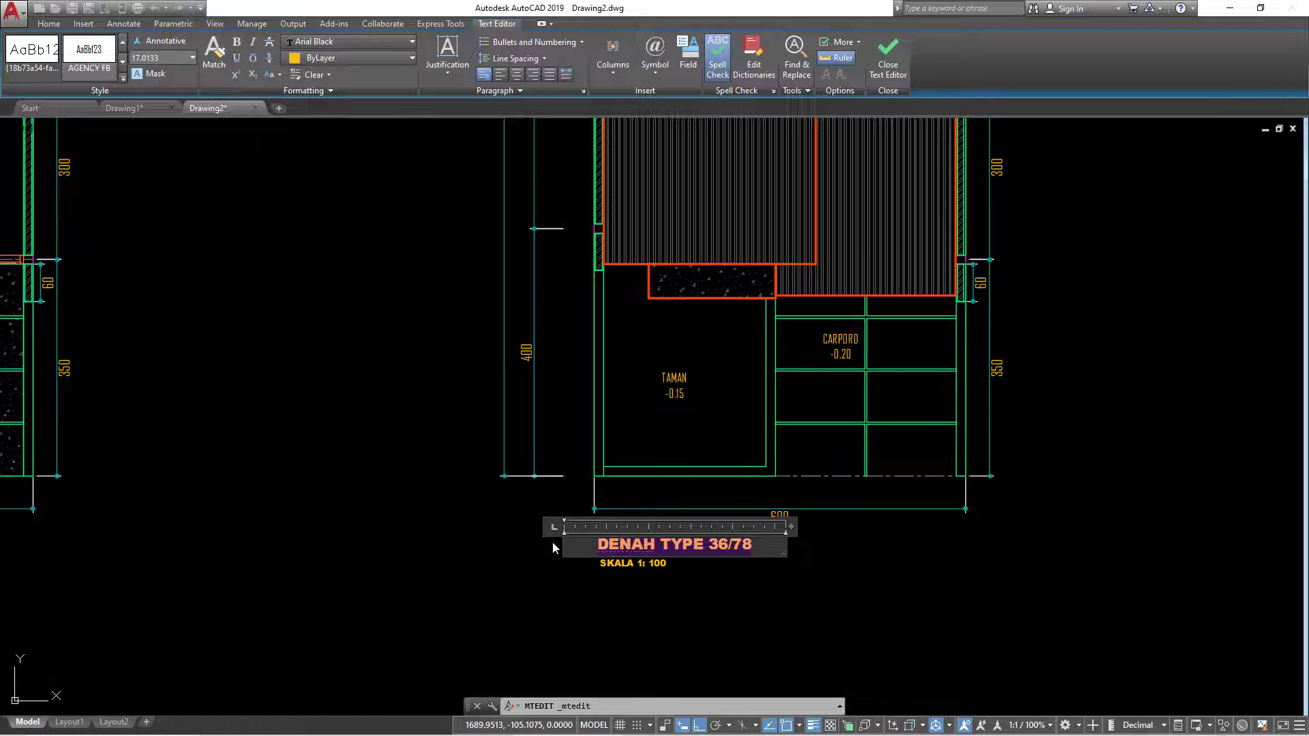
pyautogui.write('RENCANA')
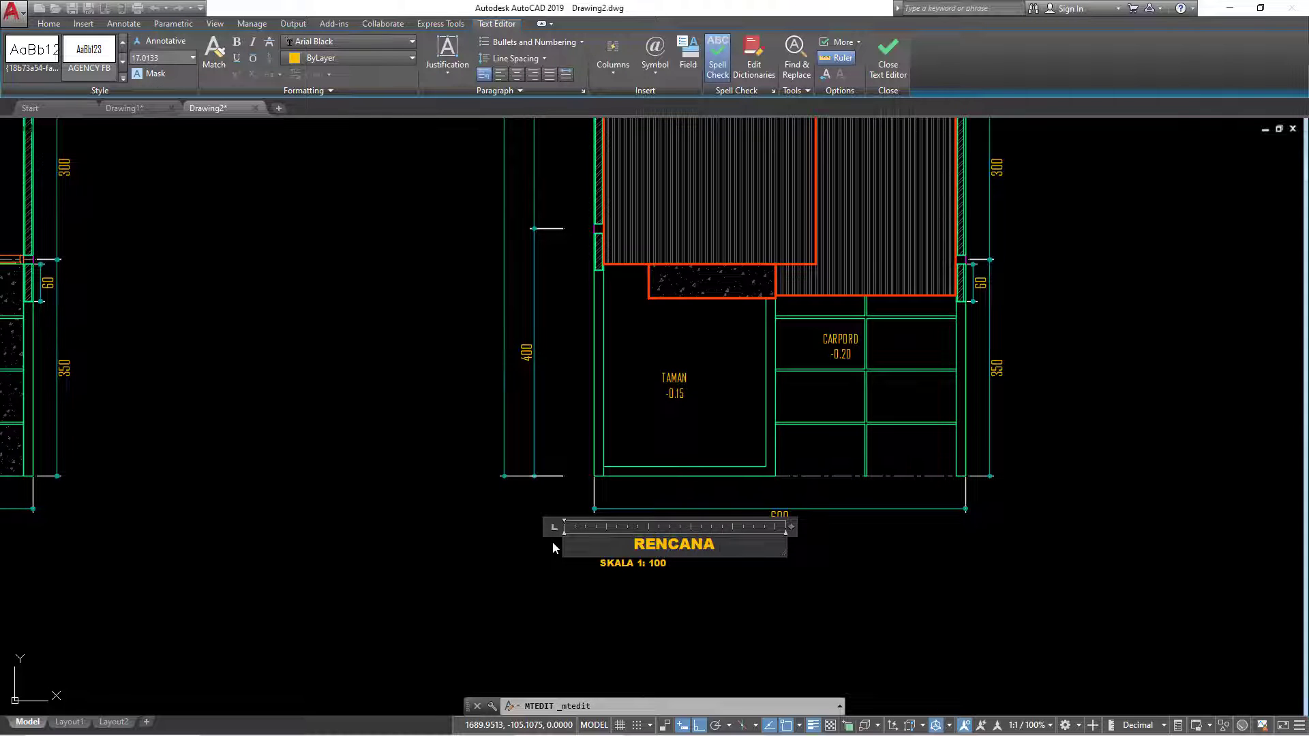
pyautogui.write(' ATAP')
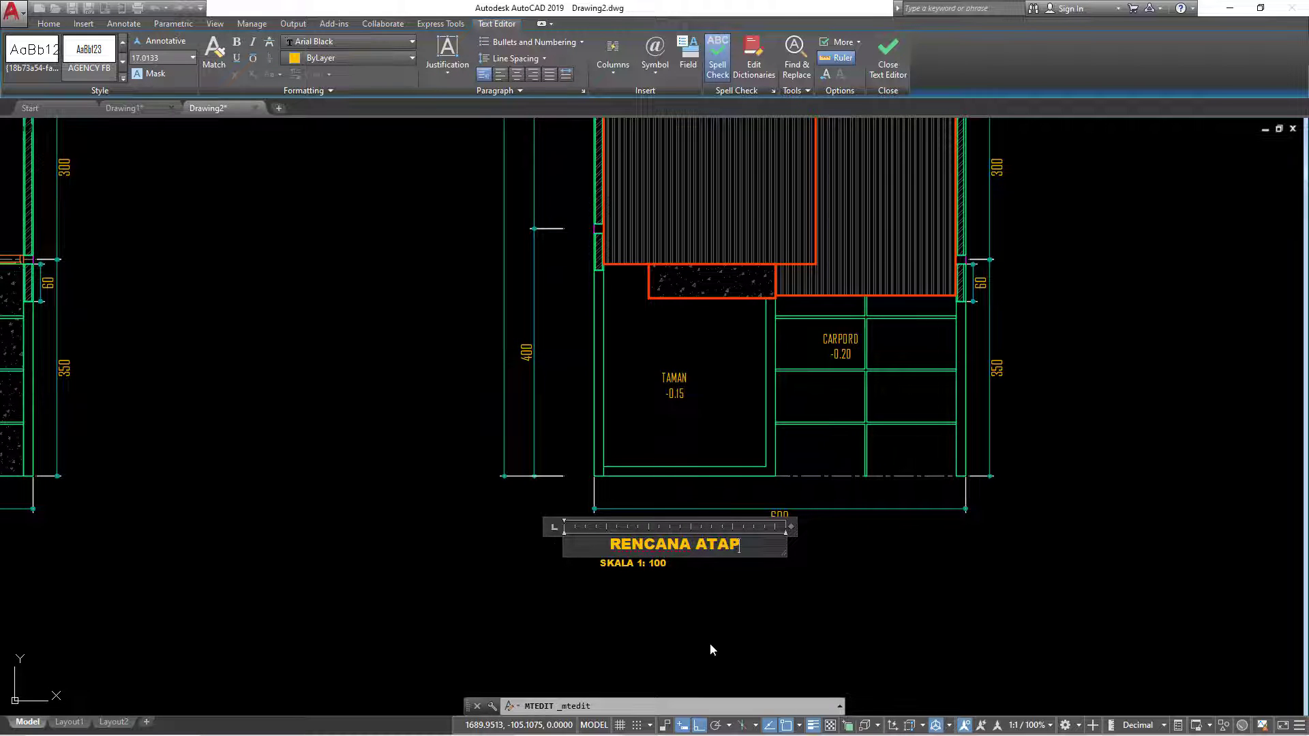
pyautogui.click(710, 643)
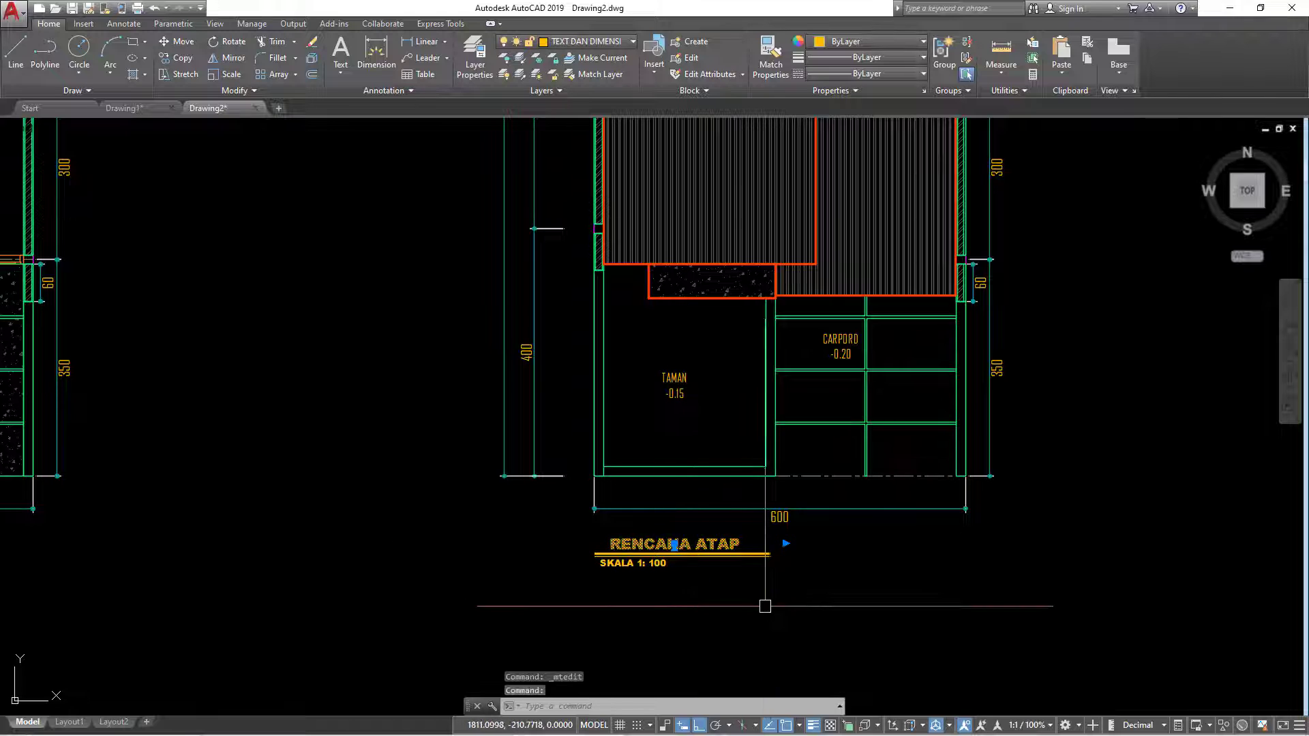
# Move the RENCANA ATAP title slightly left under the roof plan.
pyautogui.write('m')
pyautogui.press('Return')
pyautogui.click(854, 635)
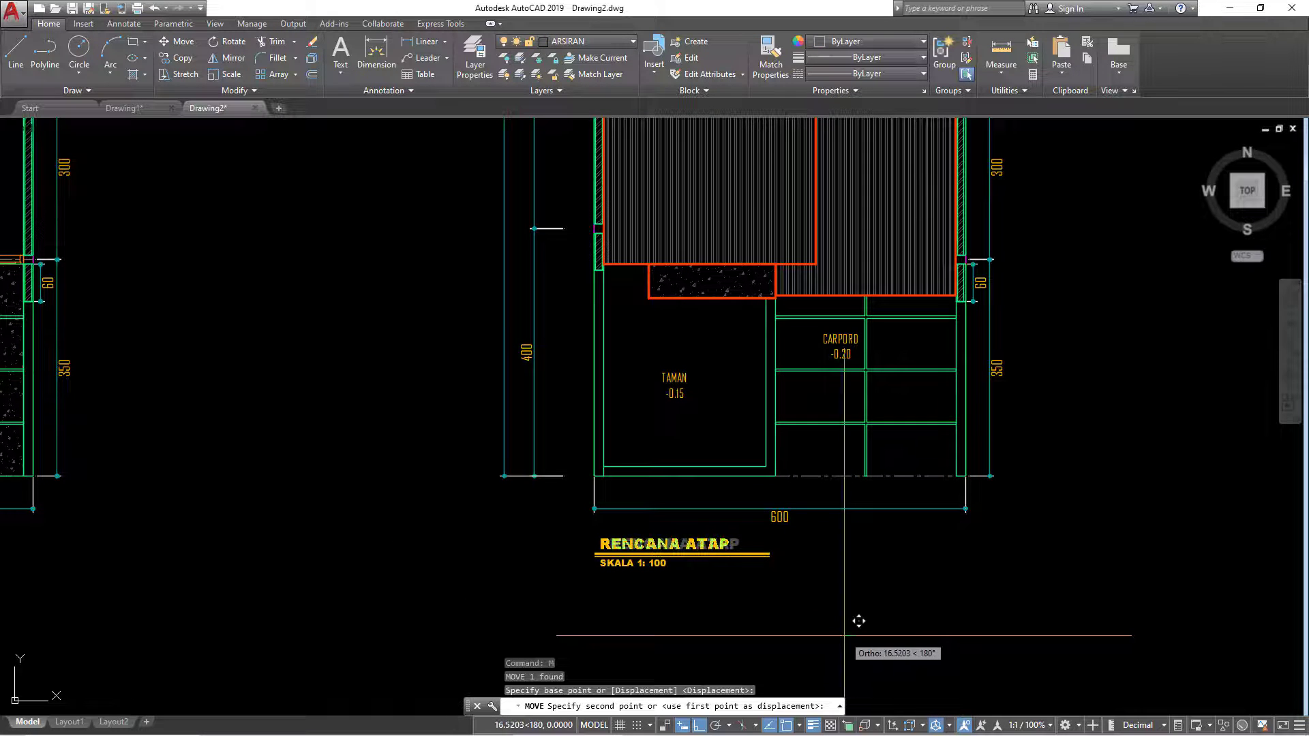
pyautogui.click(858, 620)
pyautogui.scroll(-2, 845, 634)
pyautogui.scroll(-1, 845, 634)
pyautogui.moveTo(923, 612)
pyautogui.mouseDown(button='middle')
pyautogui.moveTo(882, 551)
pyautogui.moveTo(833, 572)
pyautogui.mouseUp(button='middle')
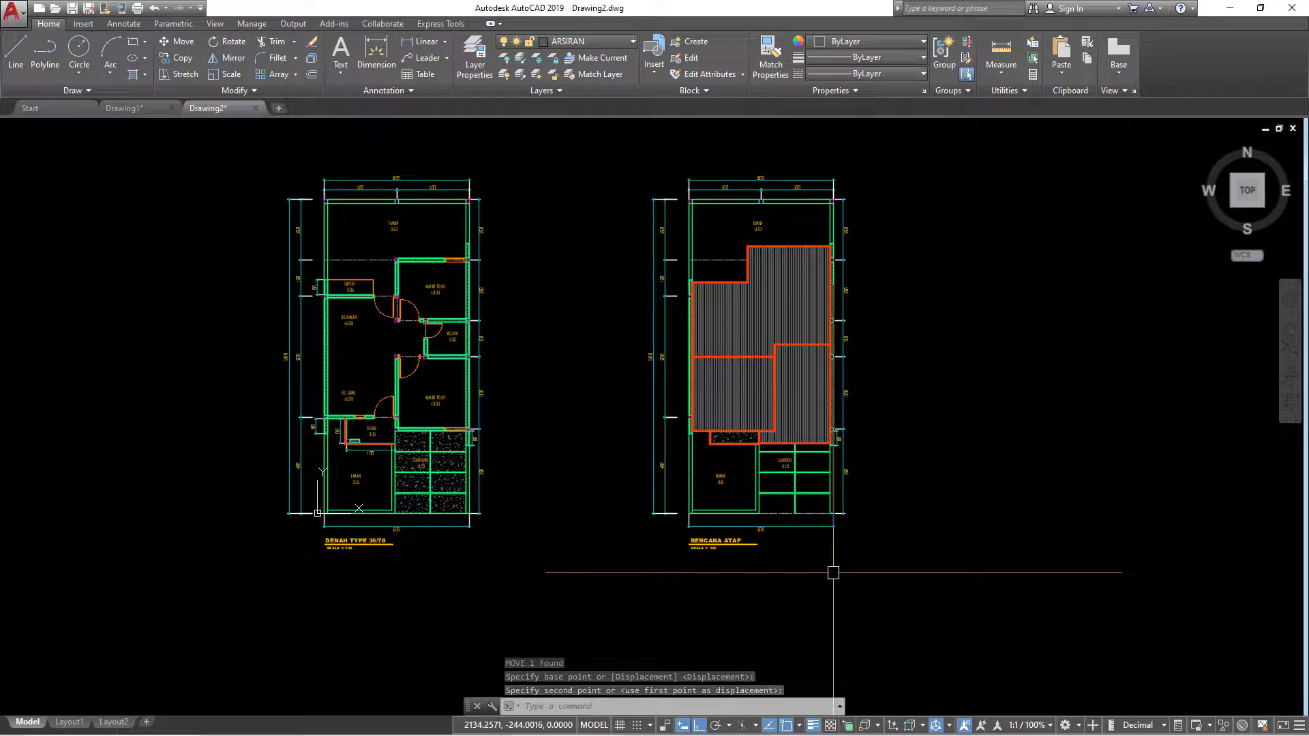